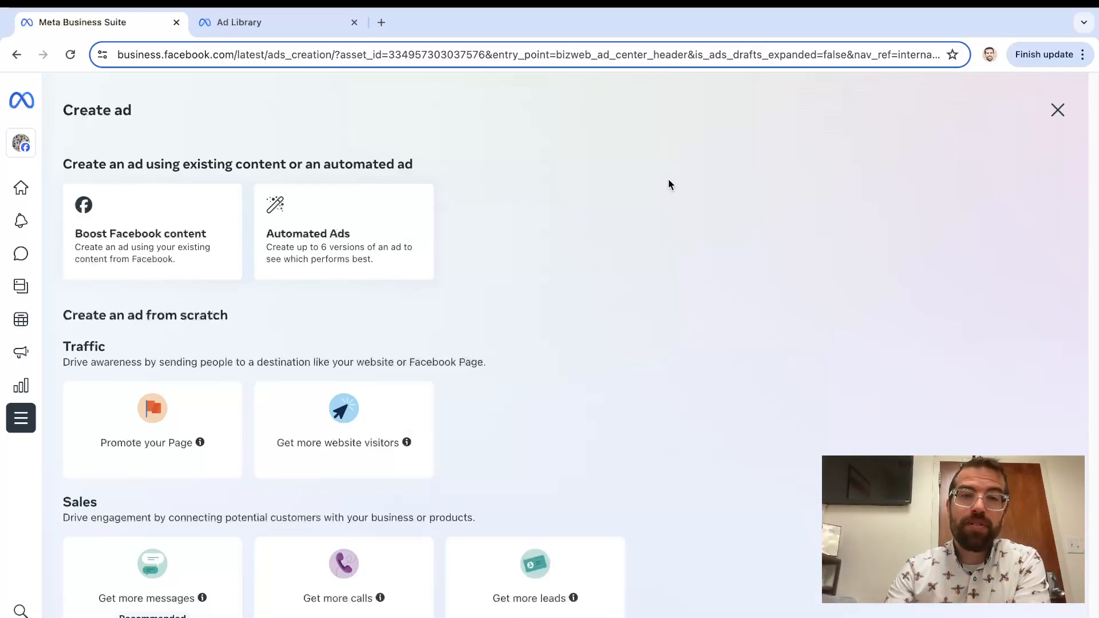
Start a new ad from scratch with the "Get more leads" goal
{"action": "mouse_move", "coordinate": [23, 145]}
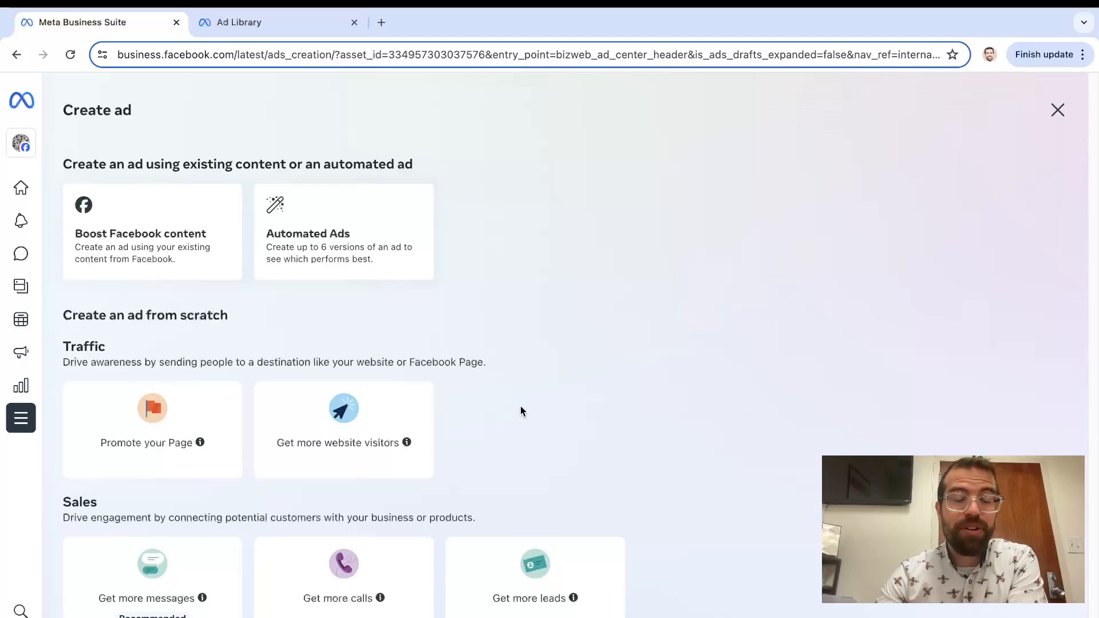
{"action": "mouse_move", "coordinate": [407, 441]}
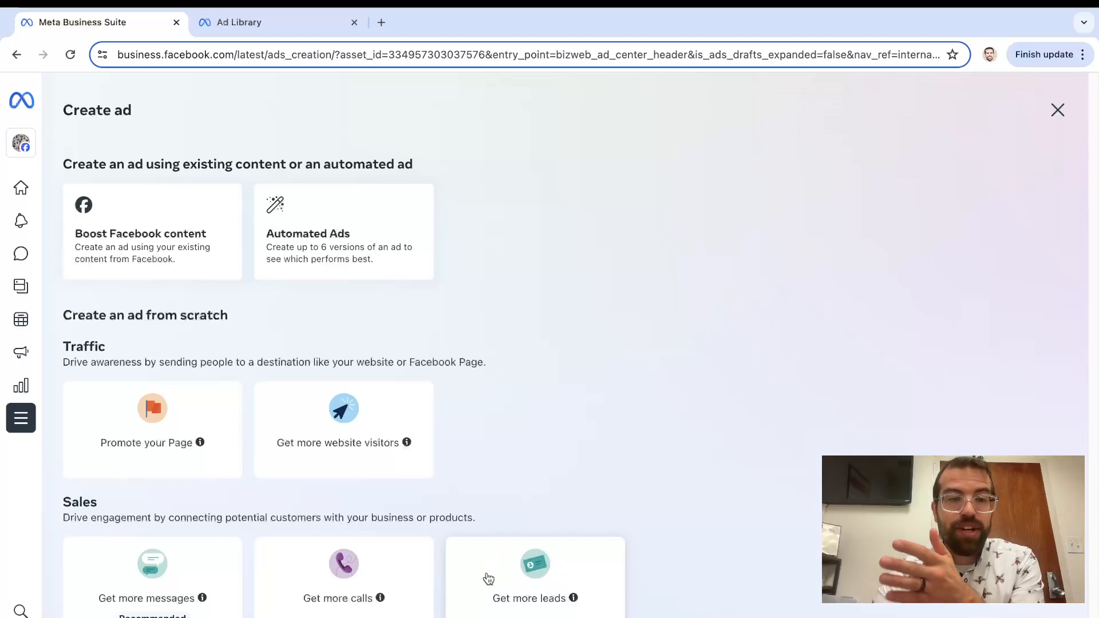
{"action": "mouse_move", "coordinate": [492, 598]}
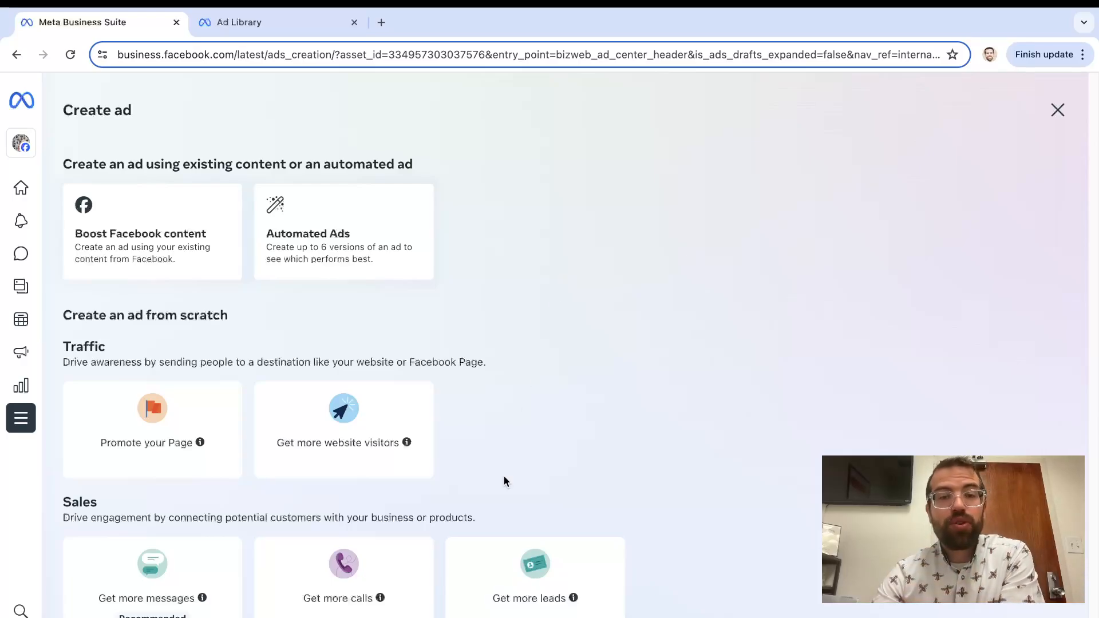
{"action": "left_click", "coordinate": [483, 570]}
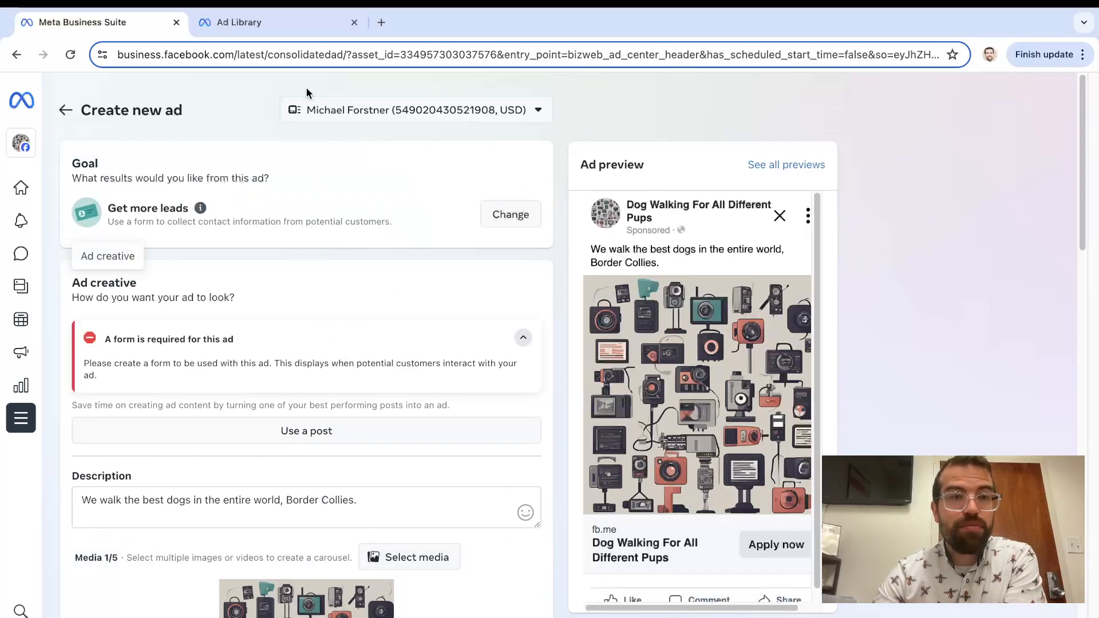
Switch to the Ad Library and search all ads in the United States for "gym"
{"action": "left_click", "coordinate": [294, 31]}
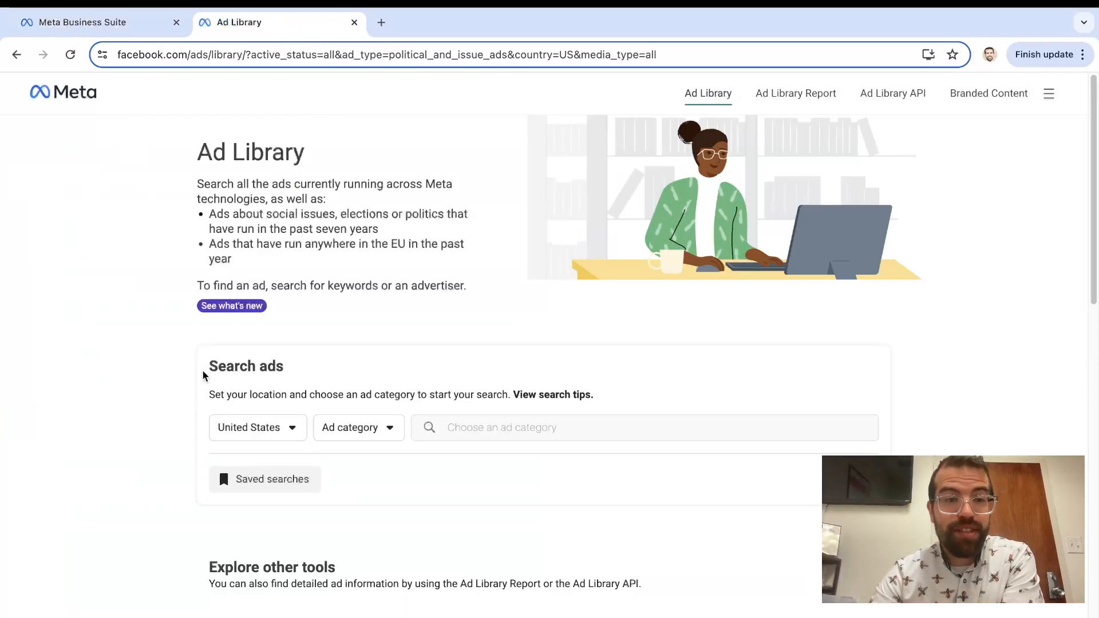
{"action": "scroll", "coordinate": [204, 355], "scroll_direction": "down", "scroll_amount": 4}
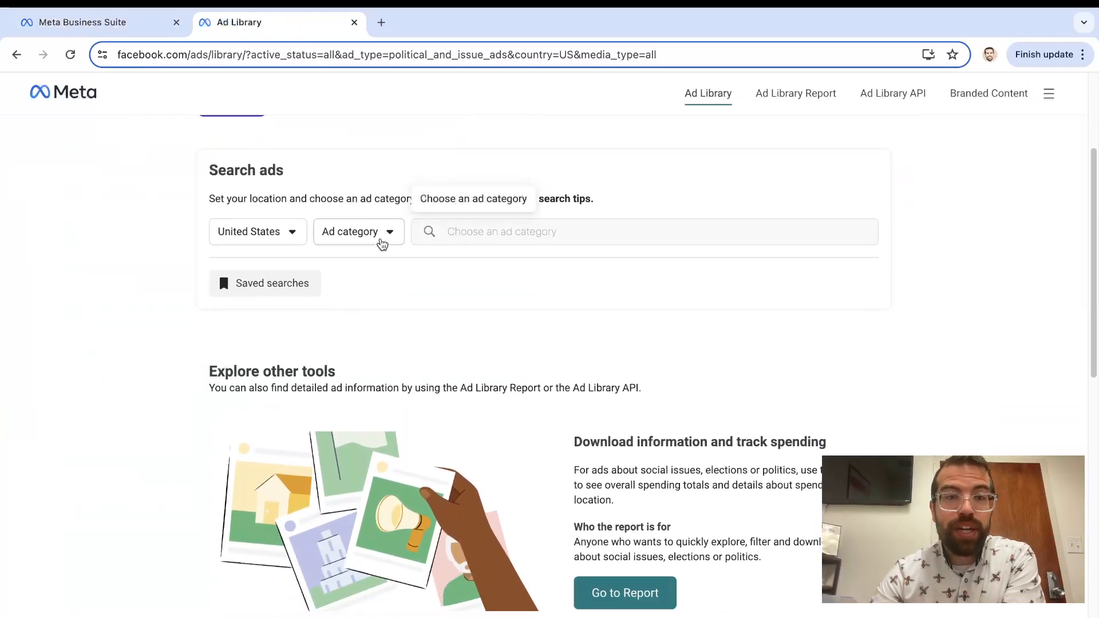
{"action": "left_click", "coordinate": [388, 239]}
{"action": "left_click", "coordinate": [339, 302]}
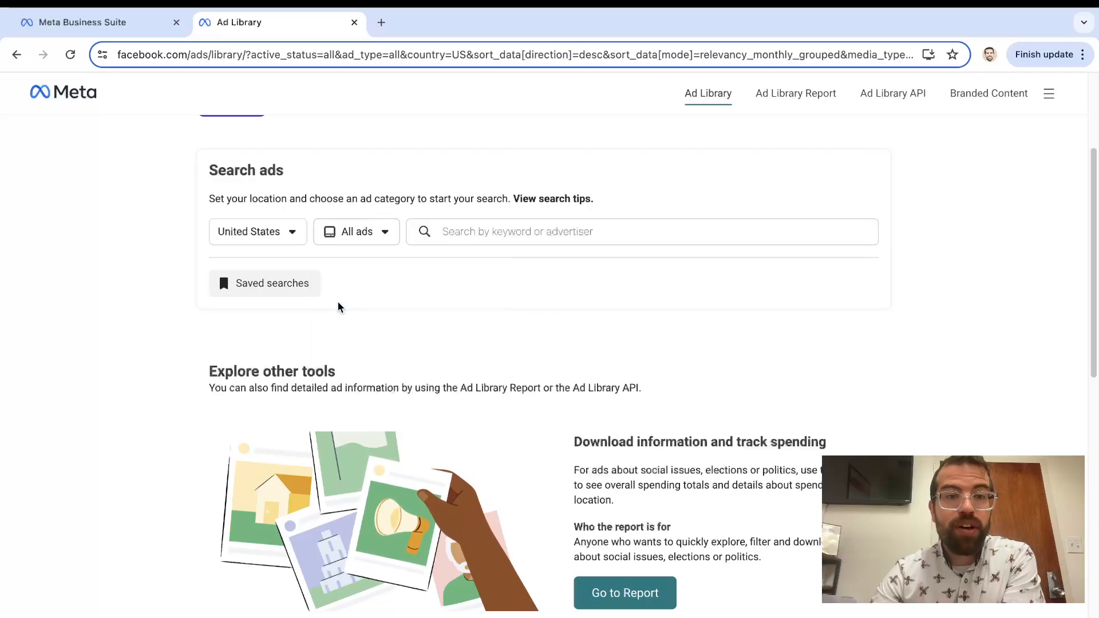
{"action": "left_click", "coordinate": [530, 233]}
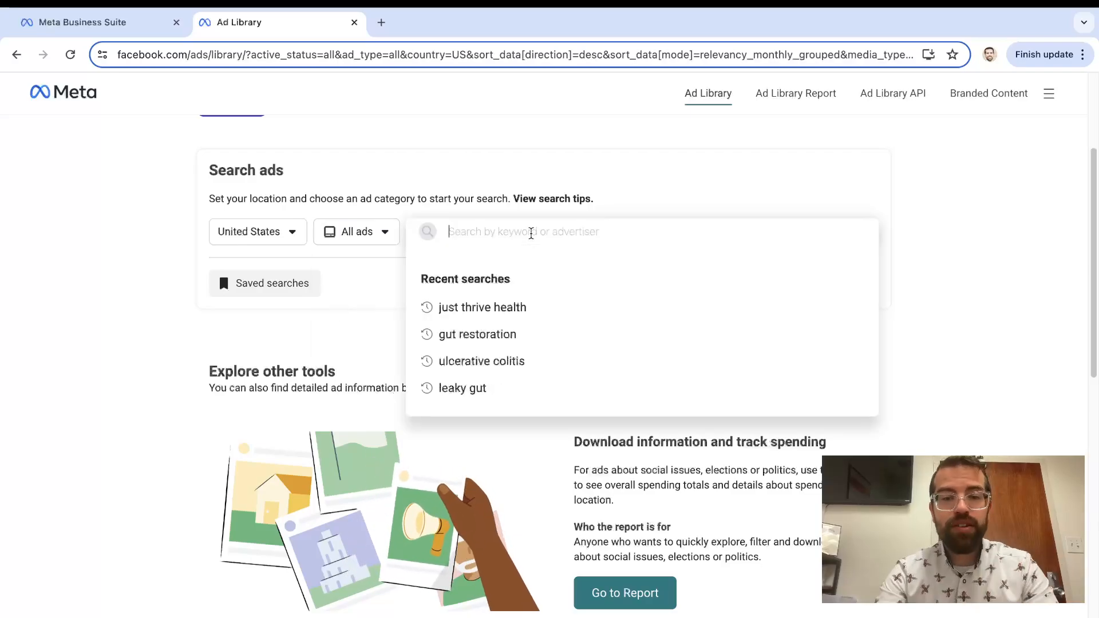
{"action": "type", "text": "gym"}
{"action": "key", "text": "Return"}
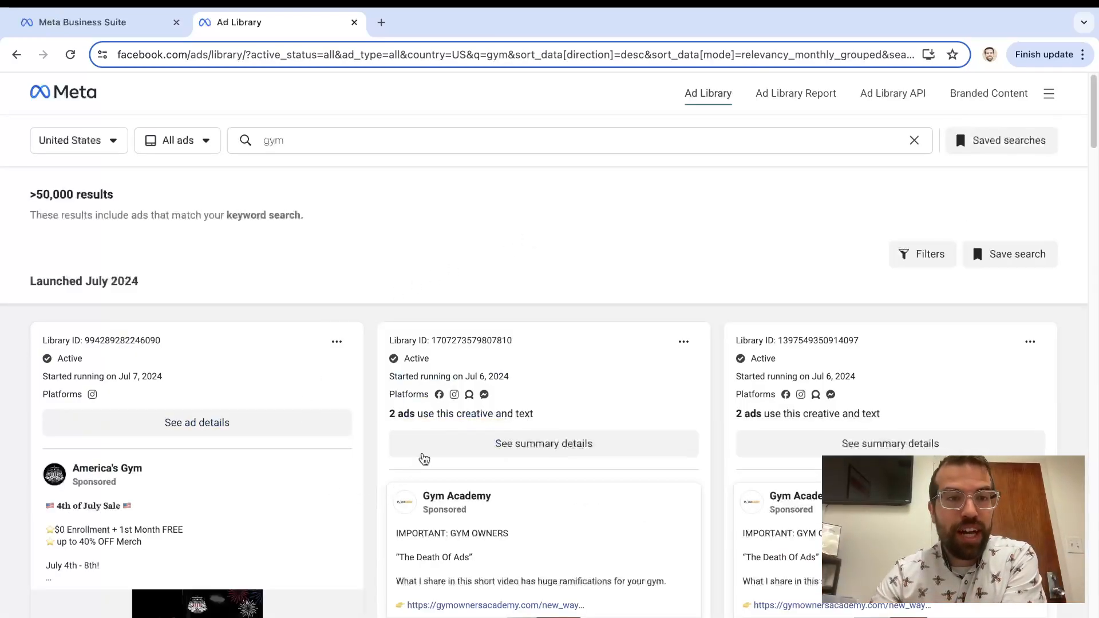
Examine the gym ads launched in July 2024, comparing their copy, creatives and start dates
{"action": "scroll", "coordinate": [421, 456], "scroll_direction": "down", "scroll_amount": 4}
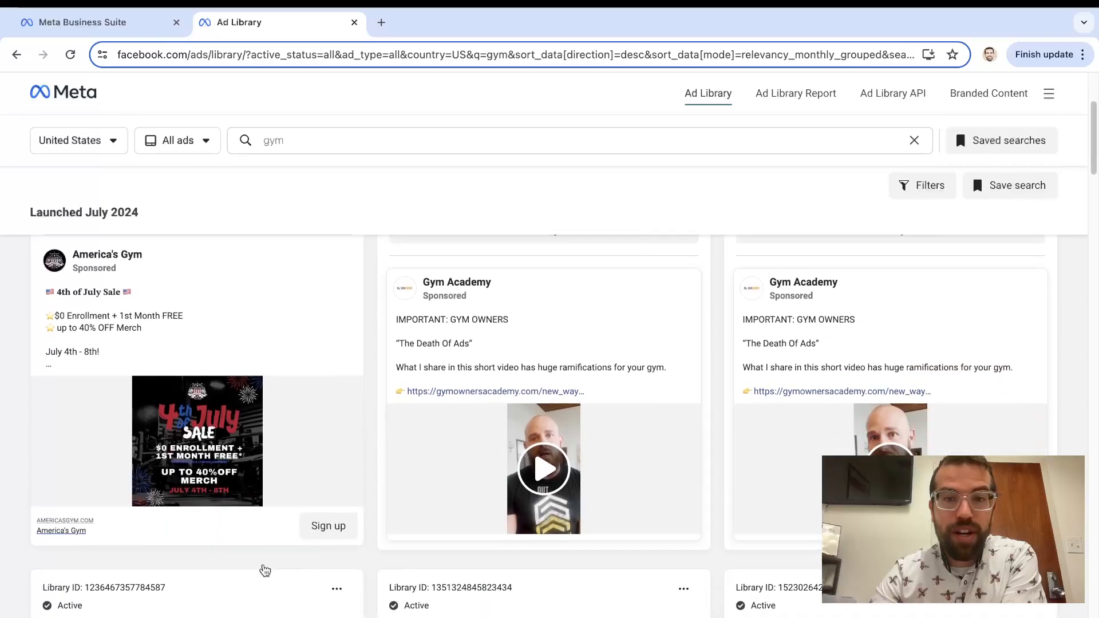
{"action": "scroll", "coordinate": [677, 550], "scroll_direction": "down", "scroll_amount": 5}
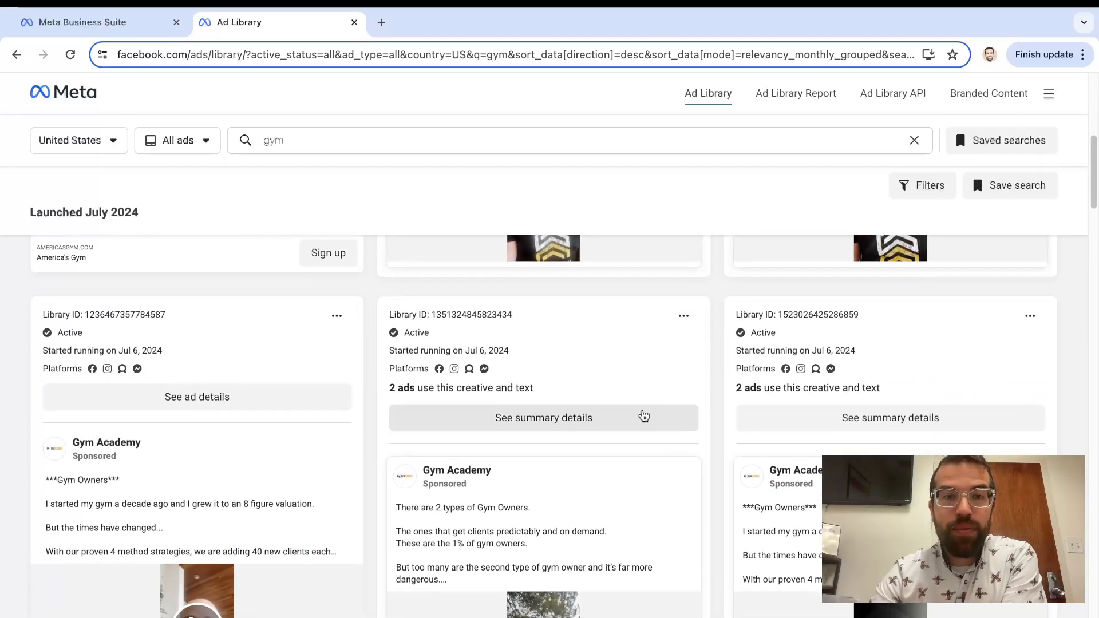
{"action": "scroll", "coordinate": [644, 416], "scroll_direction": "up", "scroll_amount": 4}
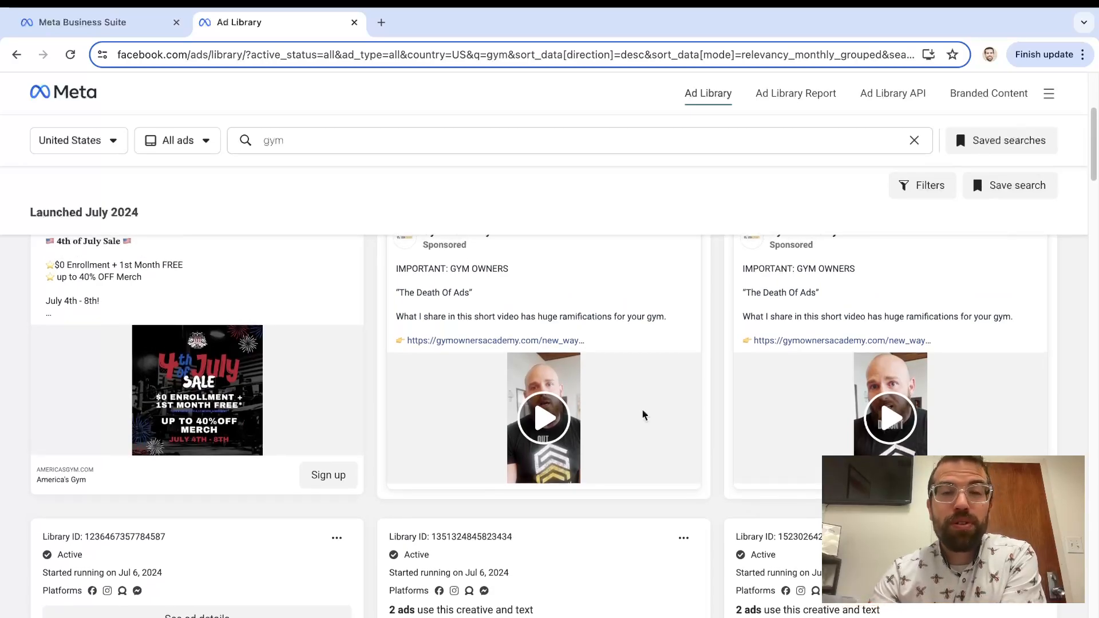
{"action": "scroll", "coordinate": [643, 415], "scroll_direction": "down", "scroll_amount": 2}
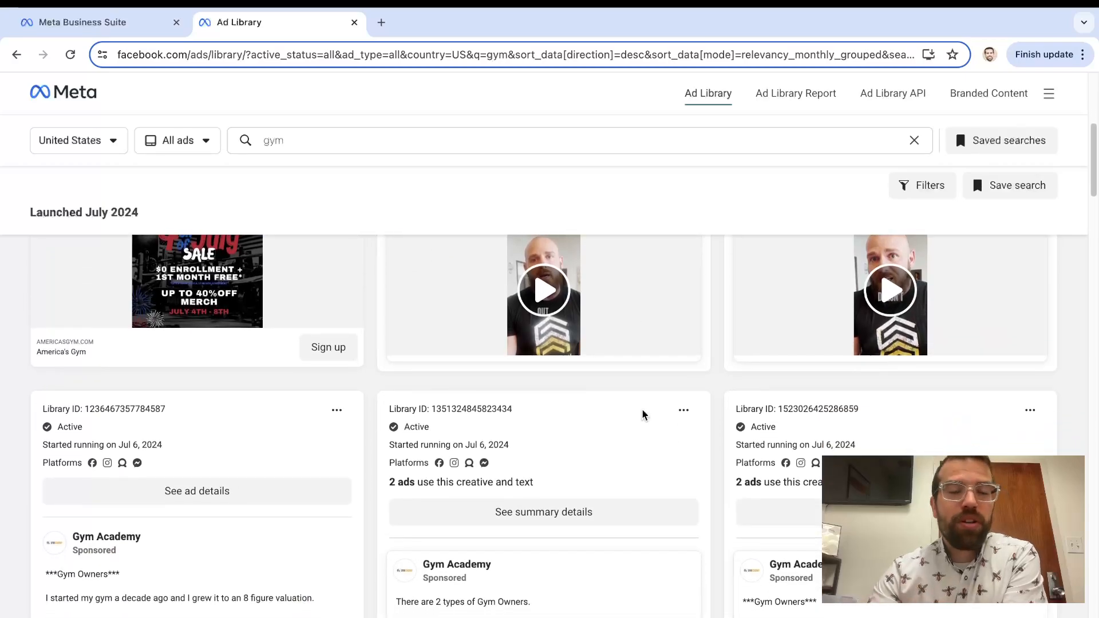
{"action": "scroll", "coordinate": [642, 413], "scroll_direction": "down", "scroll_amount": 2}
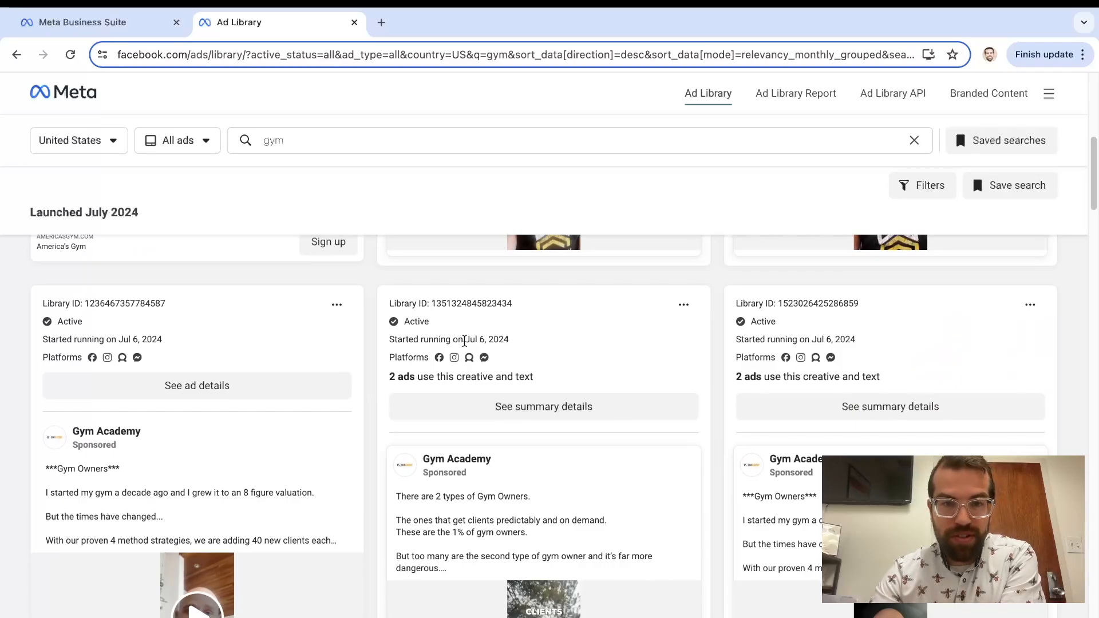
{"action": "scroll", "coordinate": [599, 374], "scroll_direction": "down", "scroll_amount": 4}
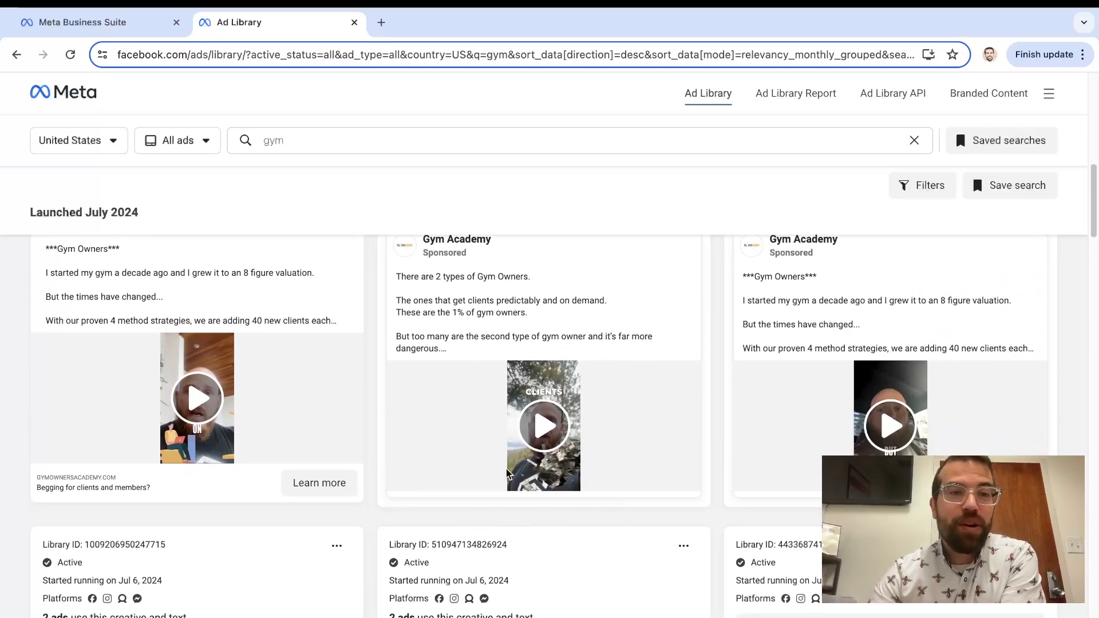
{"action": "scroll", "coordinate": [594, 448], "scroll_direction": "down", "scroll_amount": 2}
{"action": "scroll", "coordinate": [596, 449], "scroll_direction": "down", "scroll_amount": 10}
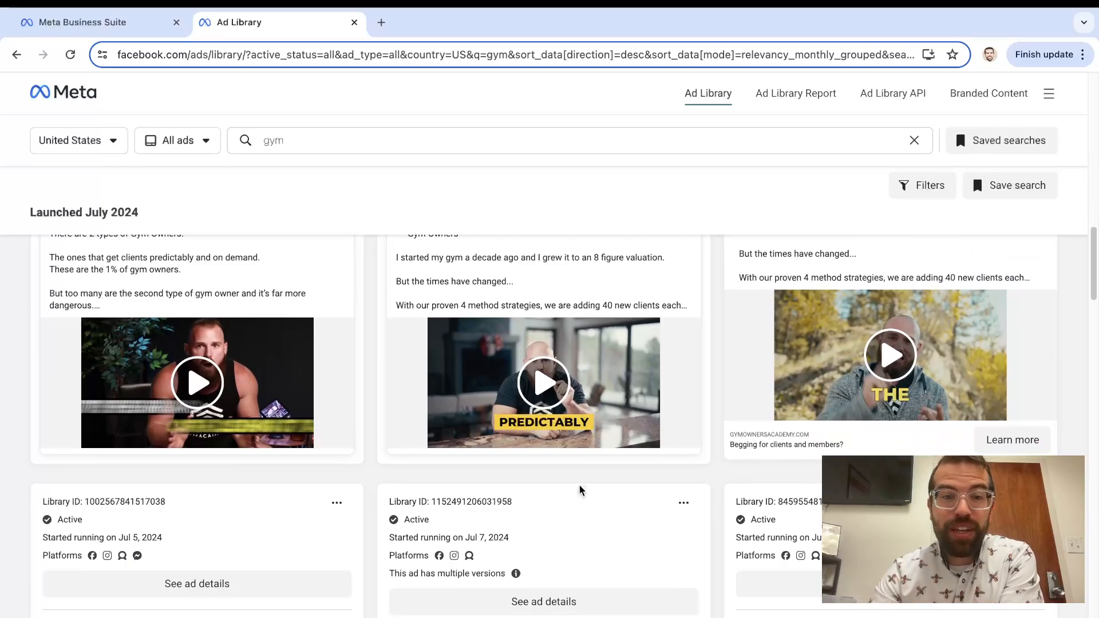
{"action": "scroll", "coordinate": [554, 531], "scroll_direction": "down", "scroll_amount": 7}
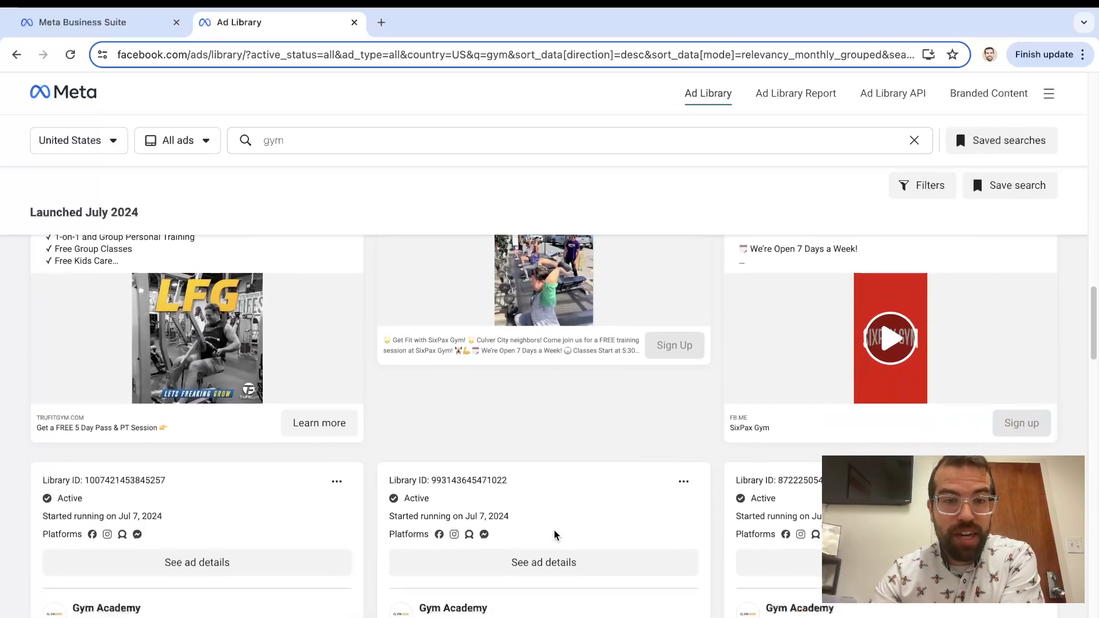
{"action": "scroll", "coordinate": [554, 534], "scroll_direction": "down", "scroll_amount": 6}
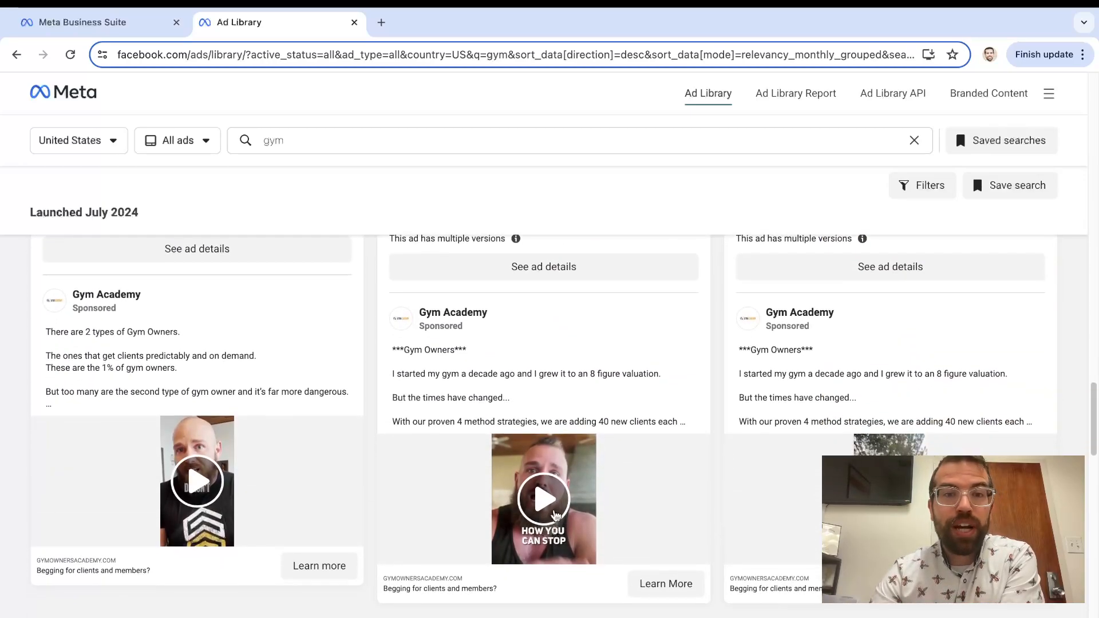
{"action": "scroll", "coordinate": [655, 459], "scroll_direction": "down", "scroll_amount": 4}
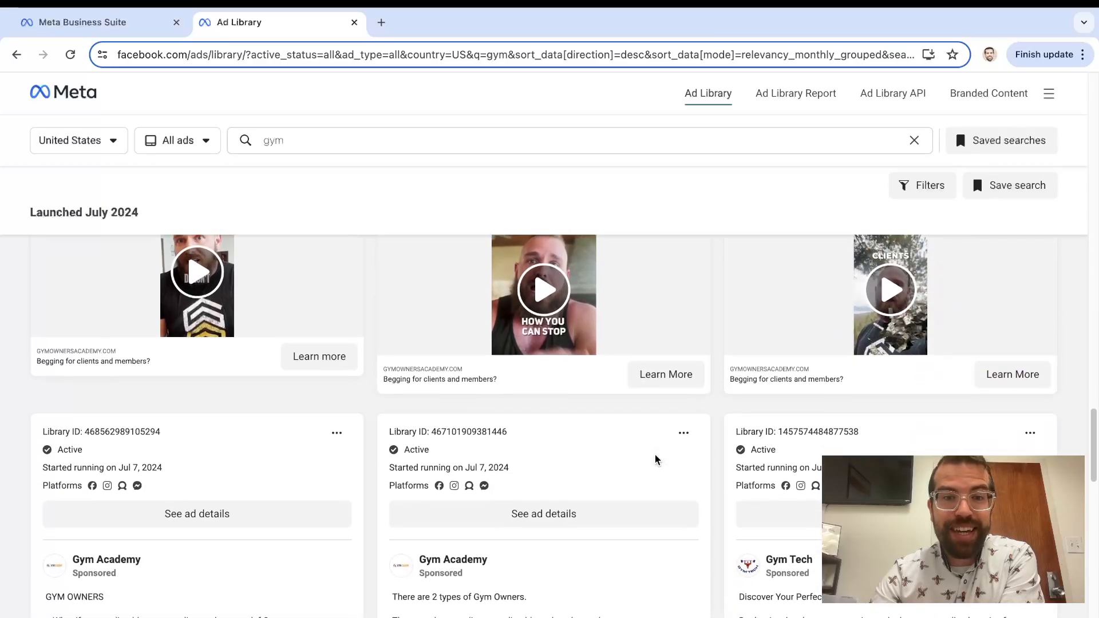
{"action": "scroll", "coordinate": [656, 459], "scroll_direction": "down", "scroll_amount": 5}
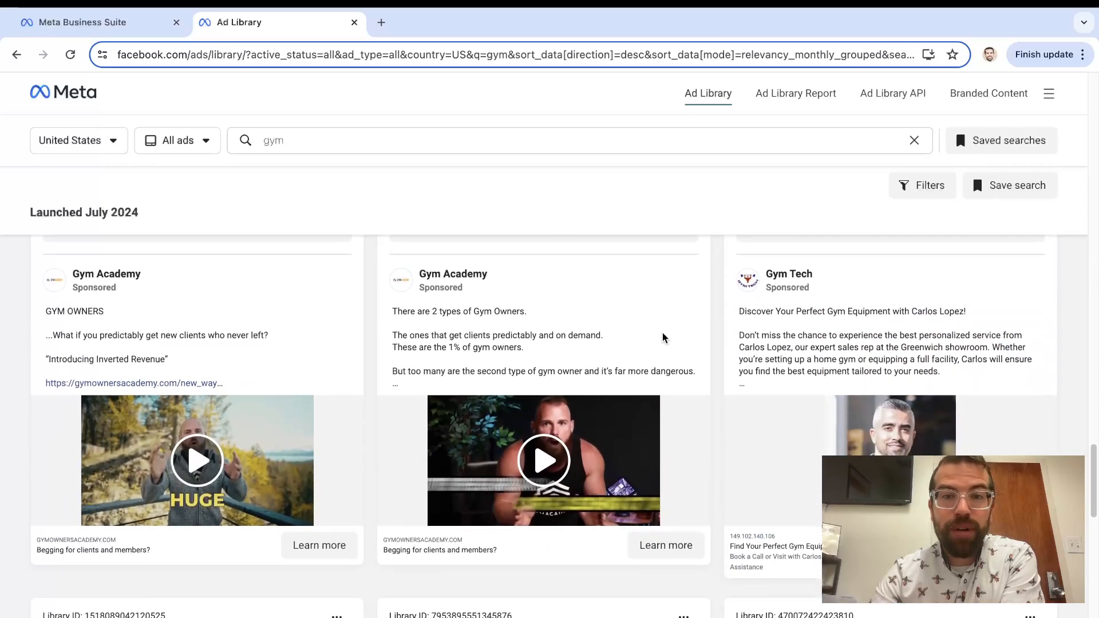
View the landing page behind the Gym Academy ad about two types of gym owners, and close it again
{"action": "left_click", "coordinate": [681, 550]}
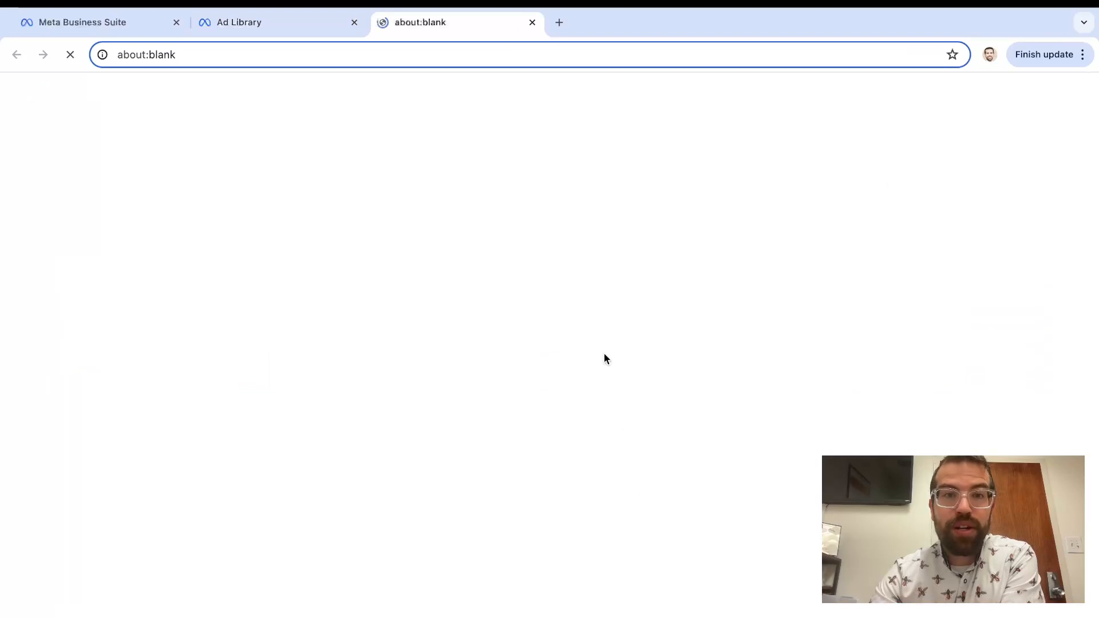
{"action": "scroll", "coordinate": [589, 283], "scroll_direction": "down", "scroll_amount": 2}
{"action": "scroll", "coordinate": [588, 298], "scroll_direction": "up", "scroll_amount": 2}
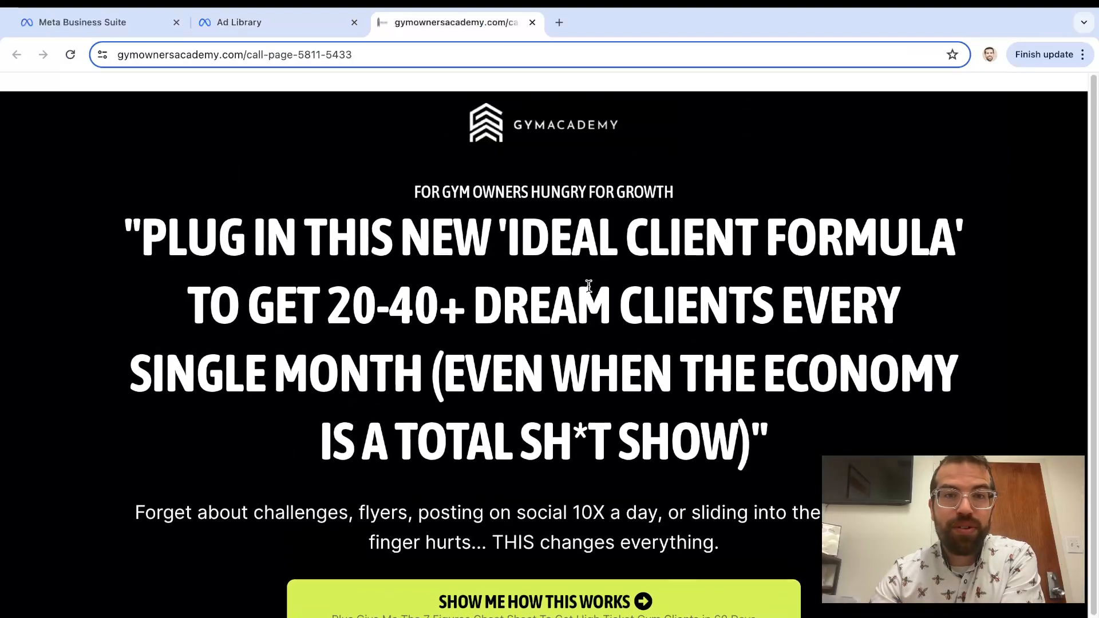
{"action": "left_click", "coordinate": [532, 23]}
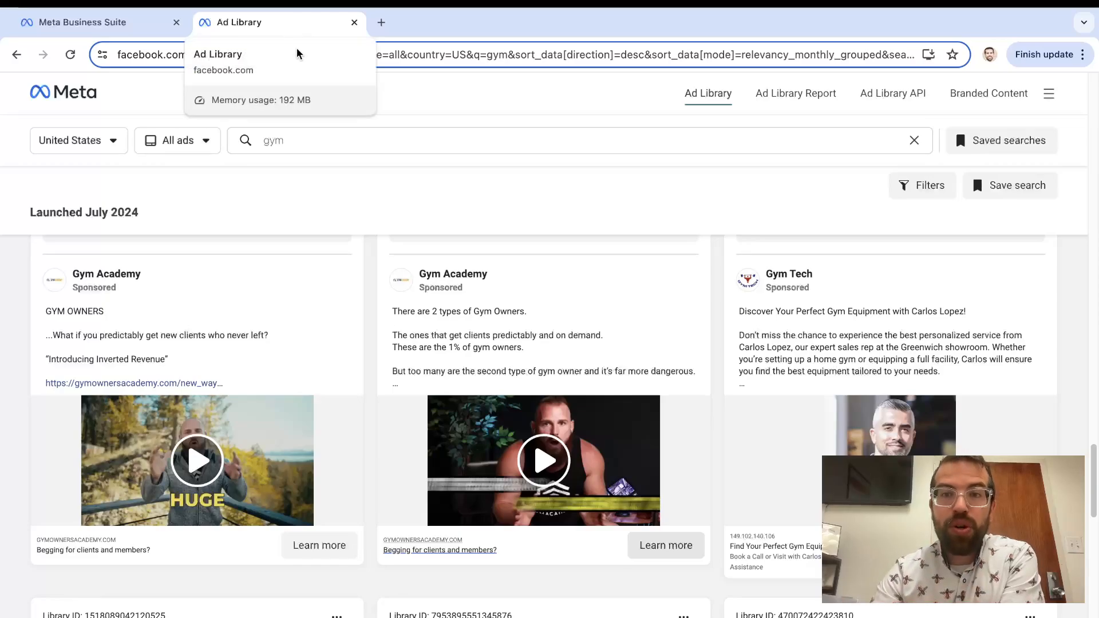
View the ad details of the GymShmi ad further down the results, and close them
{"action": "scroll", "coordinate": [383, 458], "scroll_direction": "down", "scroll_amount": 5}
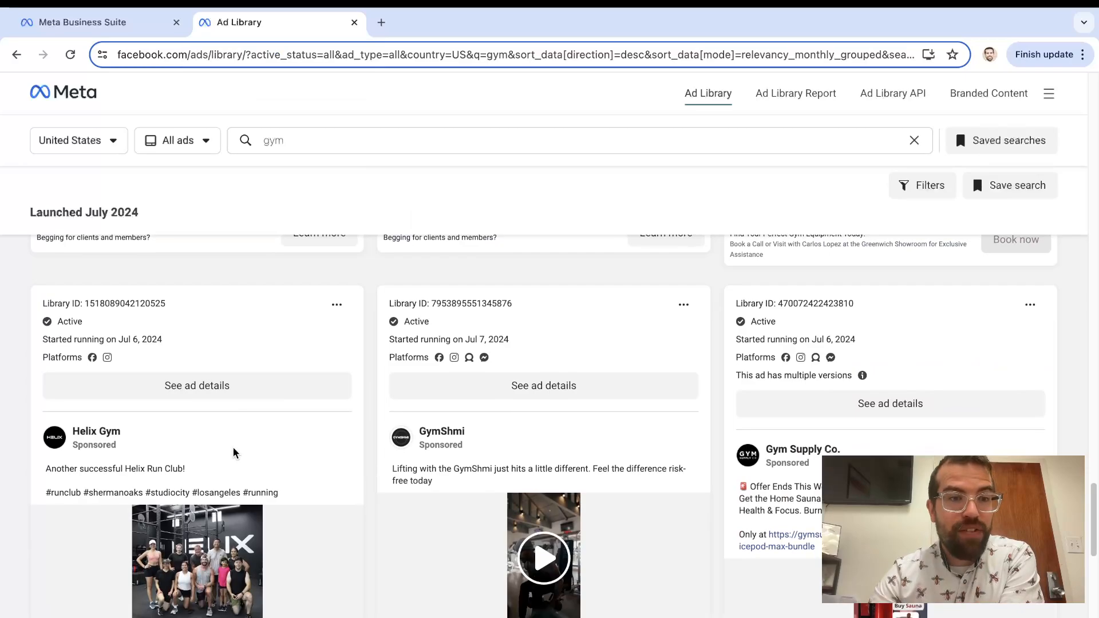
{"action": "left_click", "coordinate": [559, 385]}
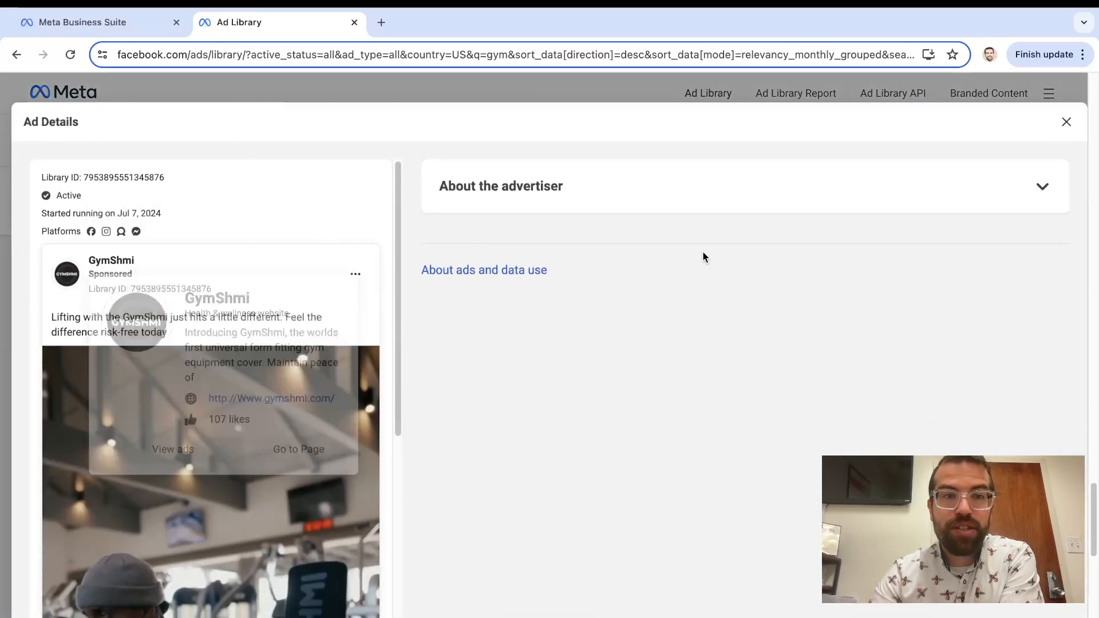
{"action": "left_click", "coordinate": [1068, 121]}
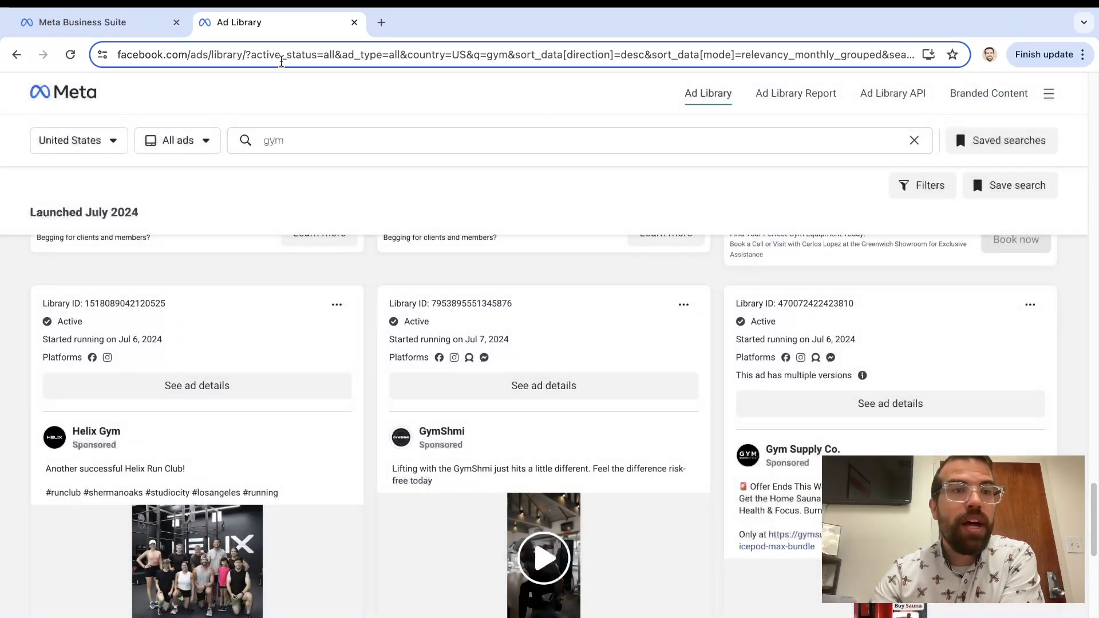
Return to the lead ad draft in Meta Business Suite and review its creative, audience, schedule, budget, placement and payment sections
{"action": "left_click", "coordinate": [137, 31]}
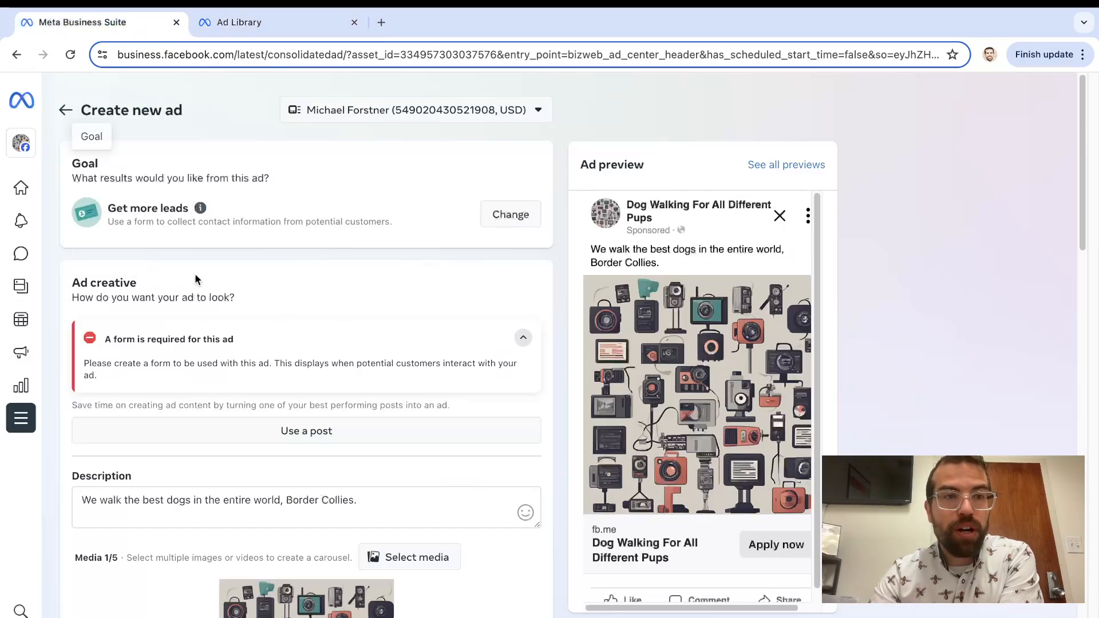
{"action": "scroll", "coordinate": [334, 335], "scroll_direction": "down", "scroll_amount": 2}
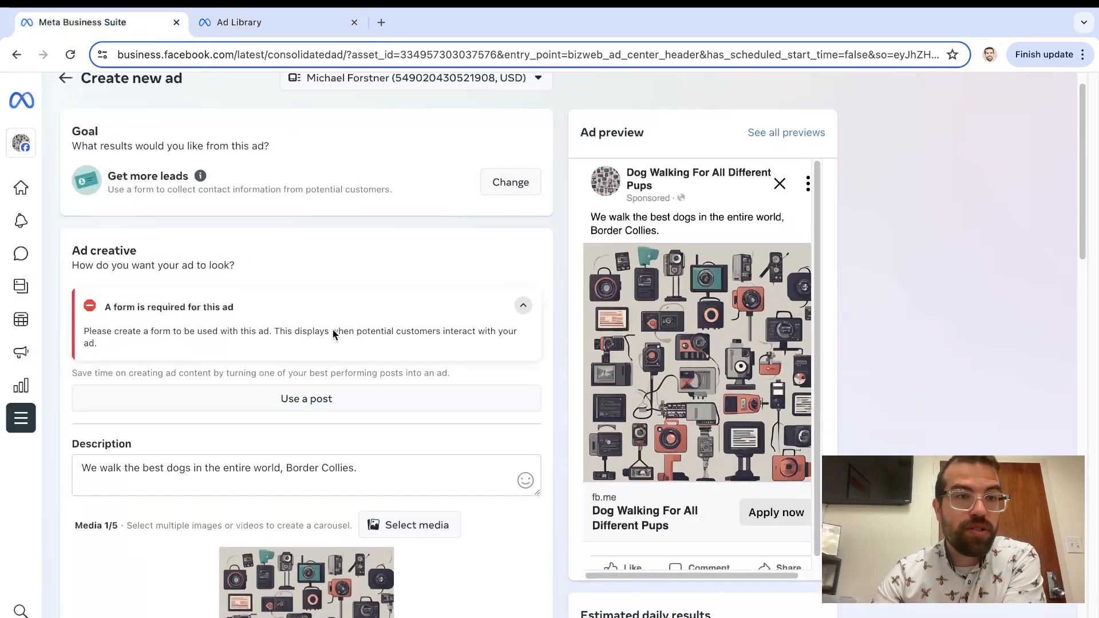
{"action": "scroll", "coordinate": [334, 335], "scroll_direction": "down", "scroll_amount": 3}
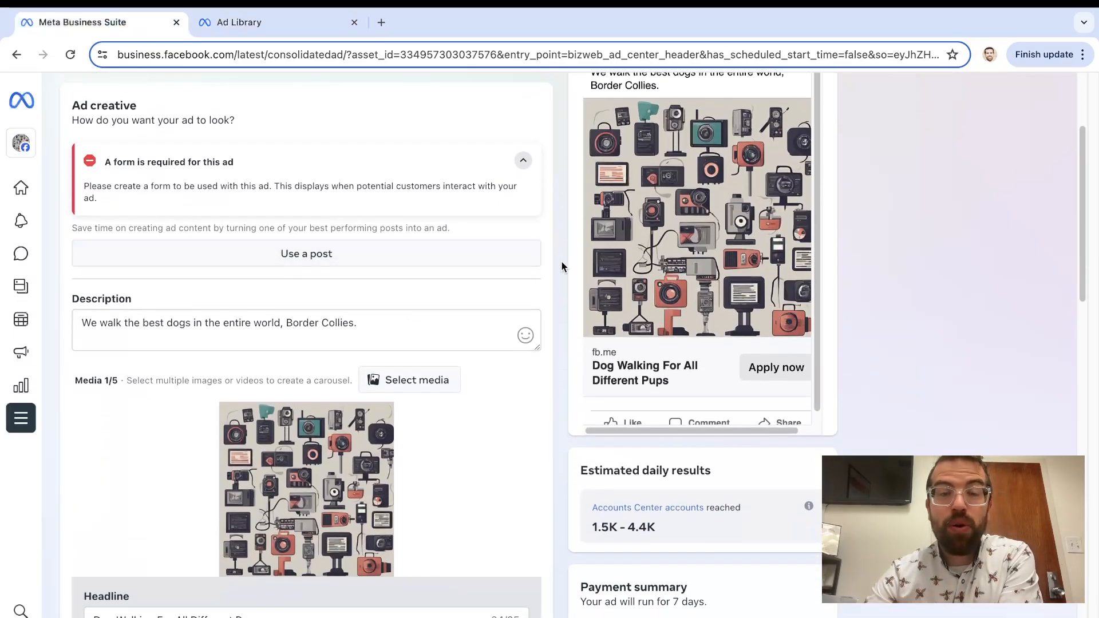
{"action": "scroll", "coordinate": [561, 266], "scroll_direction": "up", "scroll_amount": 3}
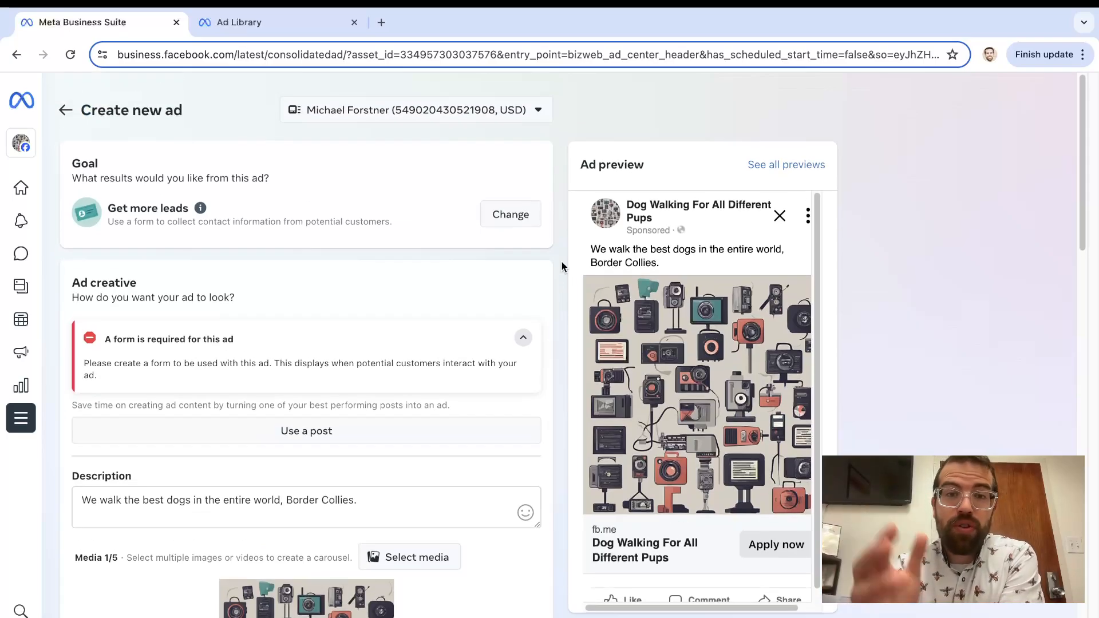
{"action": "scroll", "coordinate": [562, 266], "scroll_direction": "down", "scroll_amount": 15}
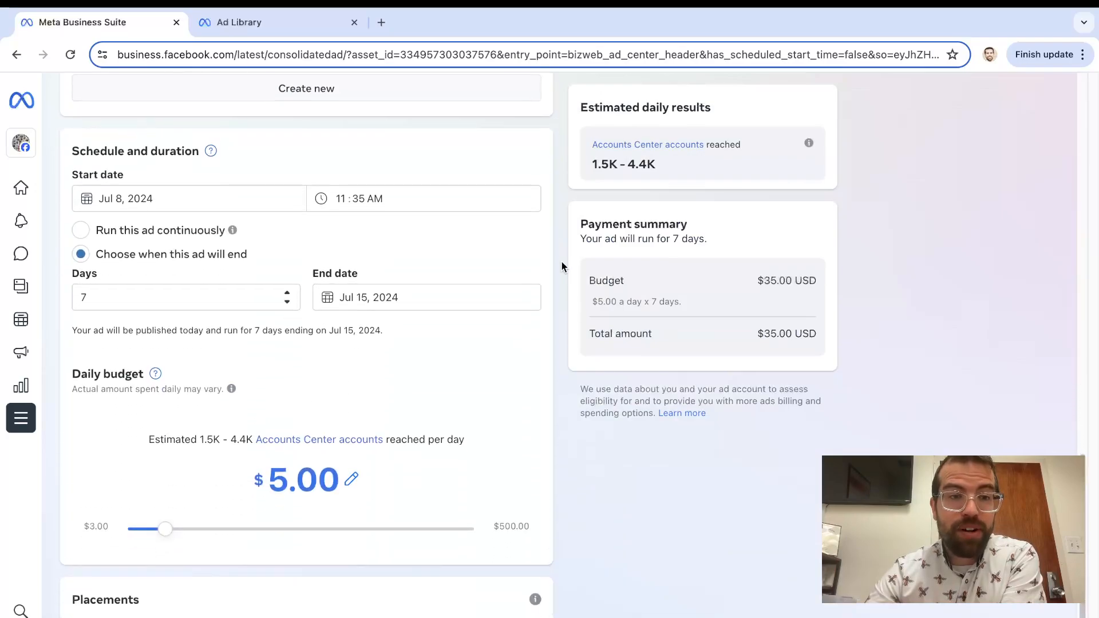
{"action": "scroll", "coordinate": [271, 554], "scroll_direction": "down", "scroll_amount": 4}
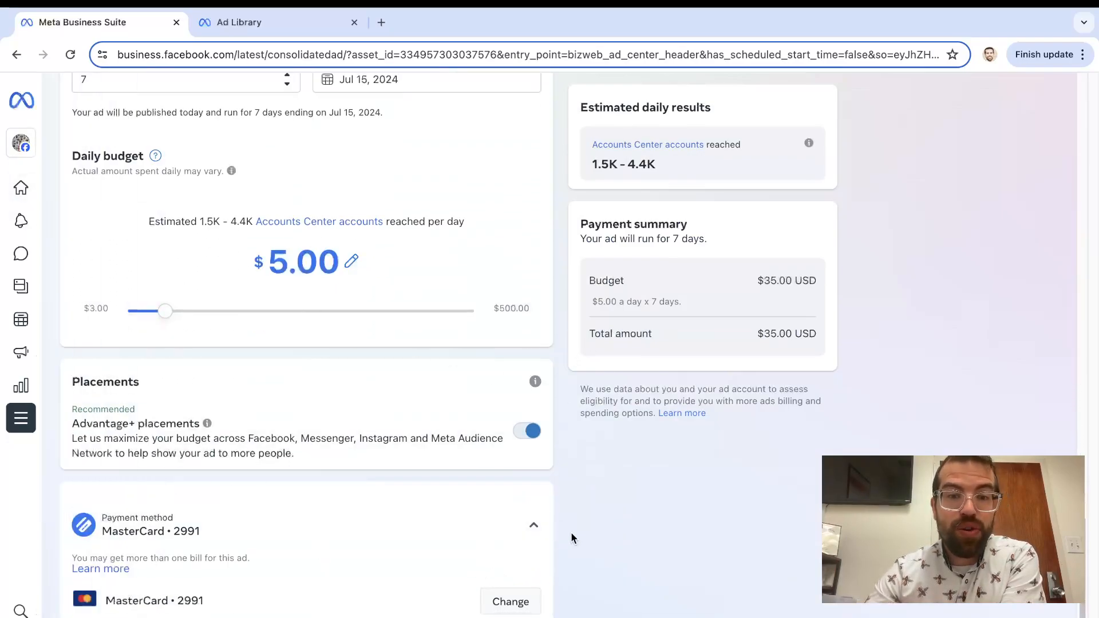
{"action": "scroll", "coordinate": [568, 455], "scroll_direction": "up", "scroll_amount": 12}
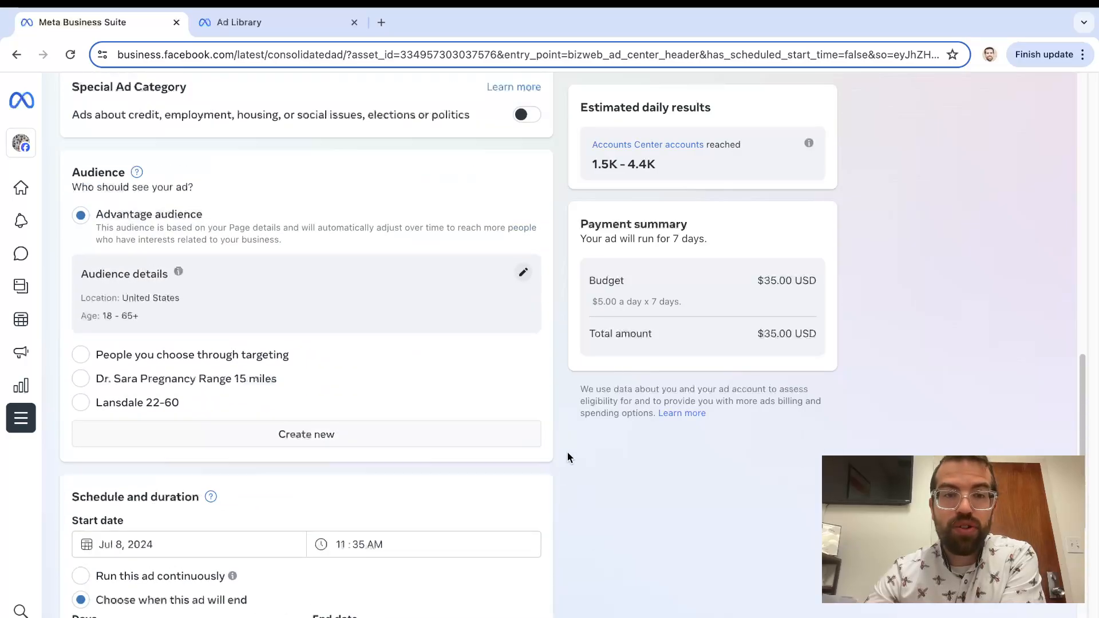
{"action": "scroll", "coordinate": [567, 457], "scroll_direction": "up", "scroll_amount": 8}
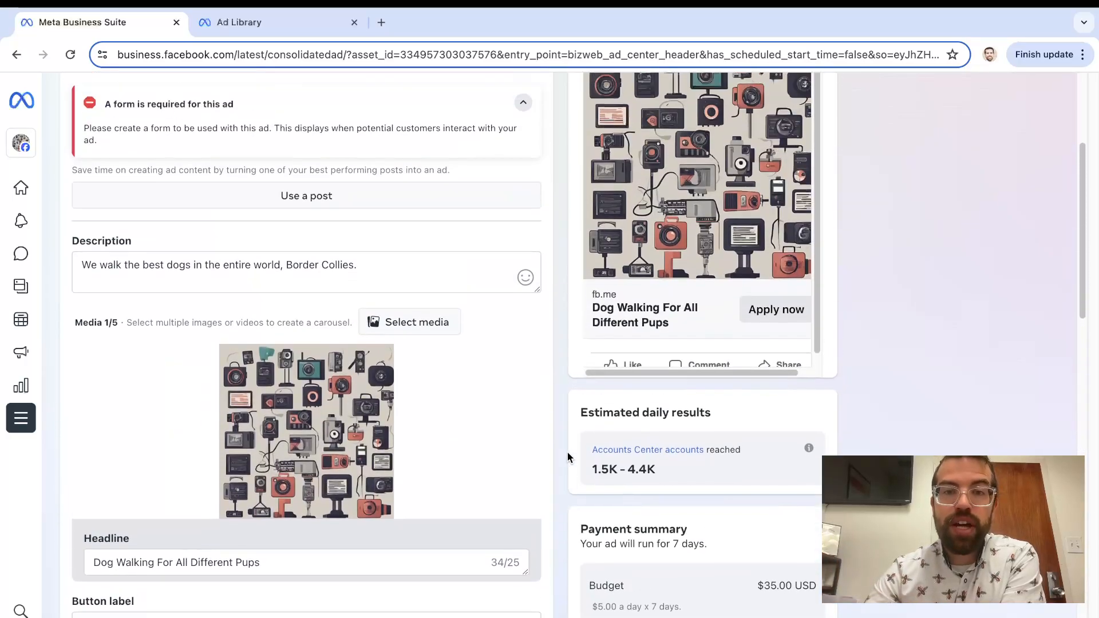
{"action": "scroll", "coordinate": [568, 456], "scroll_direction": "up", "scroll_amount": 1}
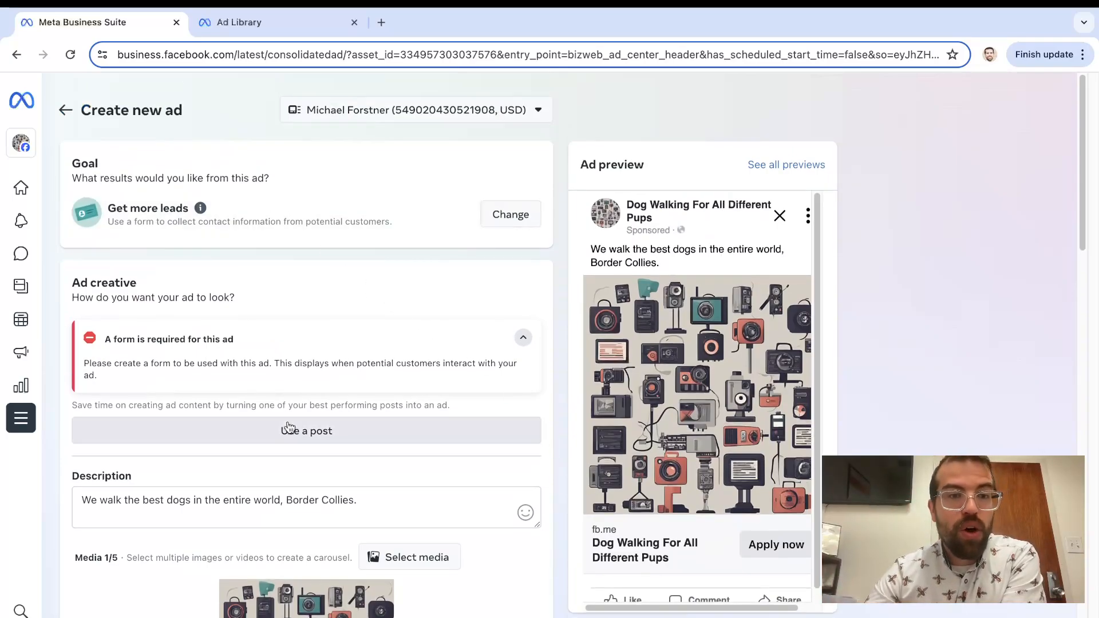
Try out placeholder text after "Border Collies." in the ad description, remove it and end the sentence with "--"
{"action": "scroll", "coordinate": [289, 428], "scroll_direction": "down", "scroll_amount": 1}
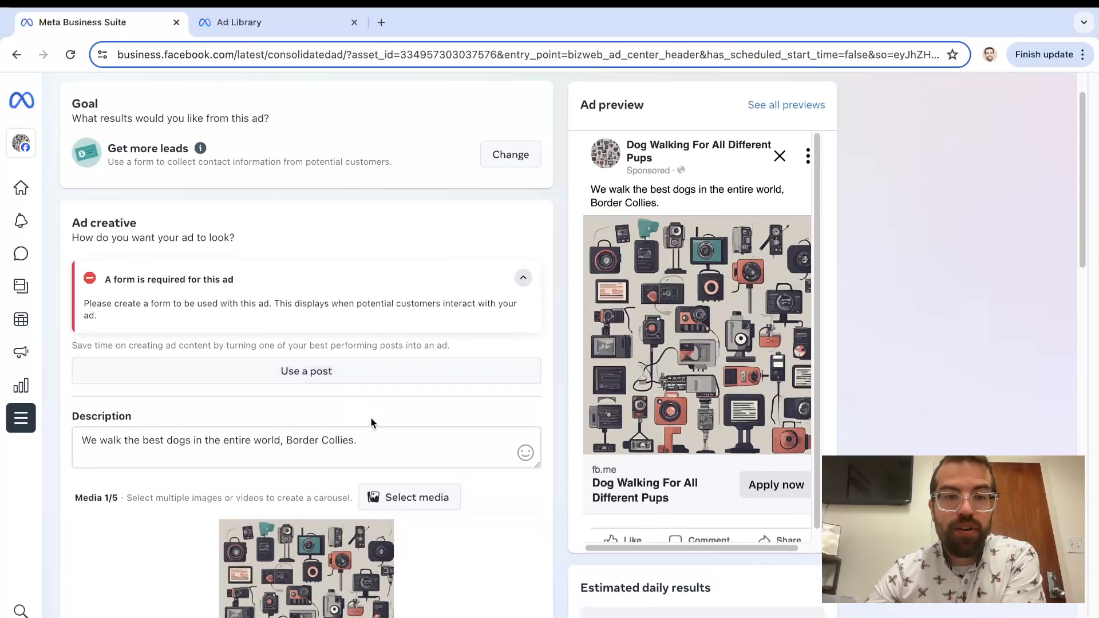
{"action": "triple_click", "coordinate": [380, 442]}
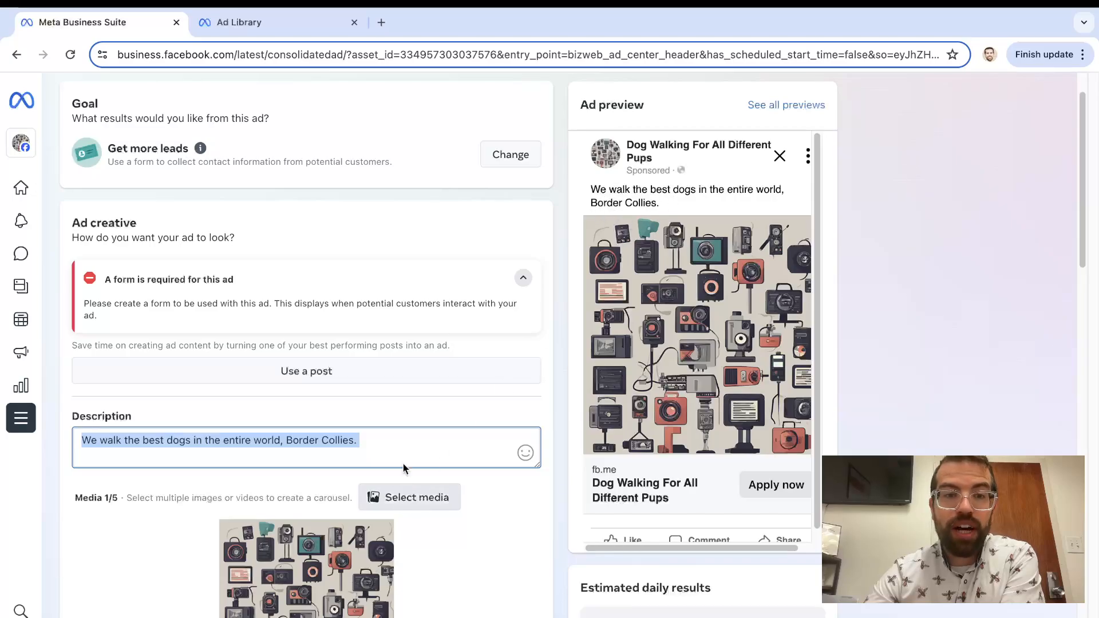
{"action": "left_click", "coordinate": [404, 440]}
{"action": "type", "text": "sdfjk"}
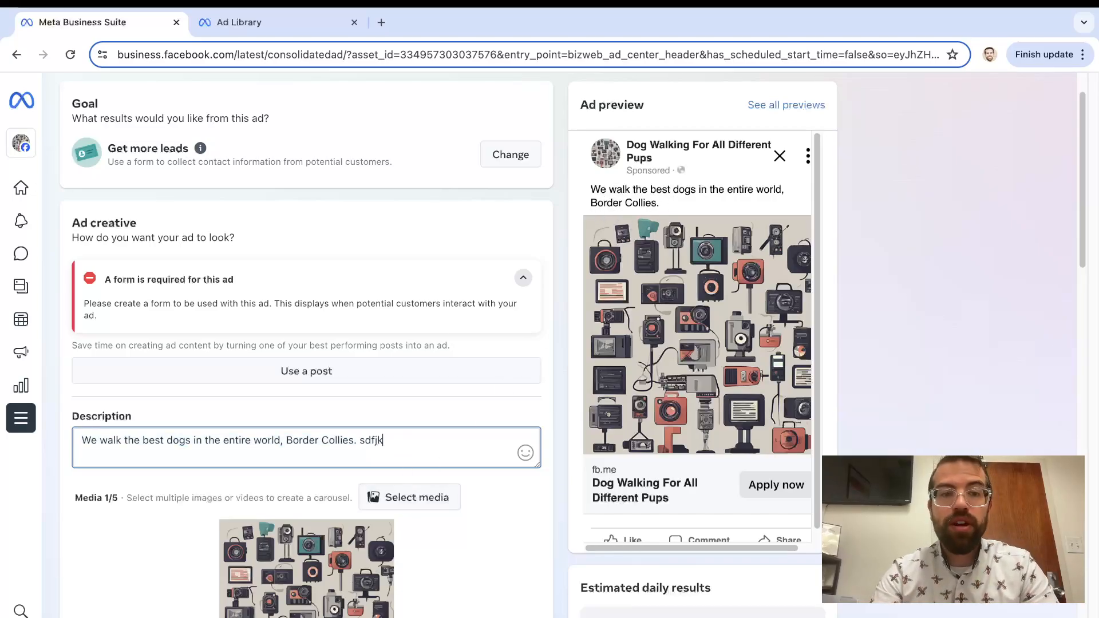
{"action": "type", "text": "sdfkj;sdfljk"}
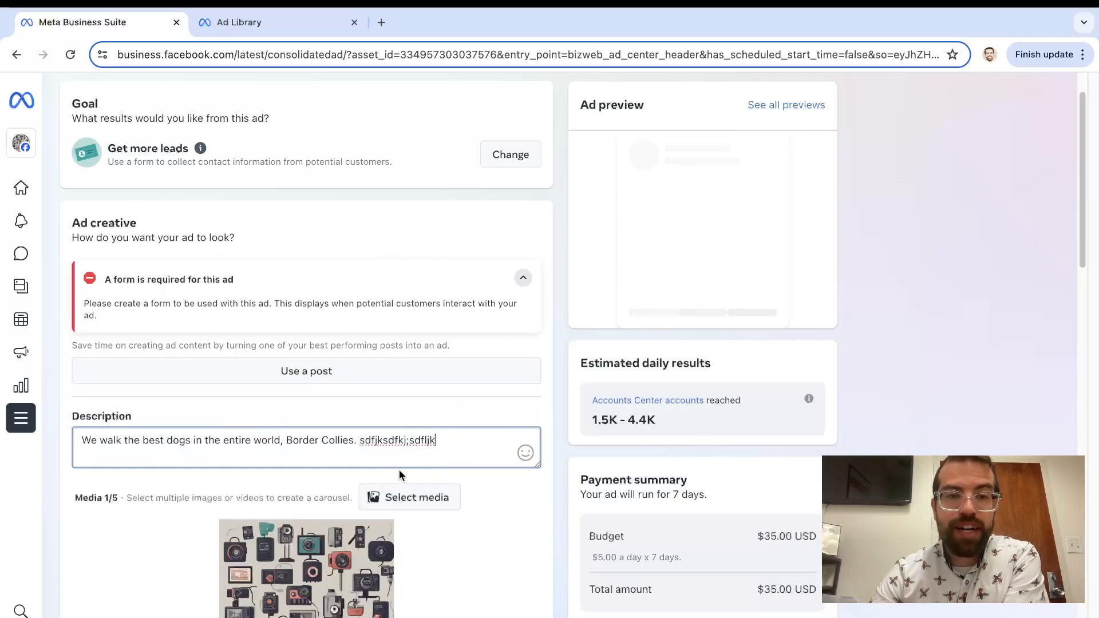
{"action": "left_click_drag", "start_coordinate": [447, 439], "coordinate": [361, 445]}
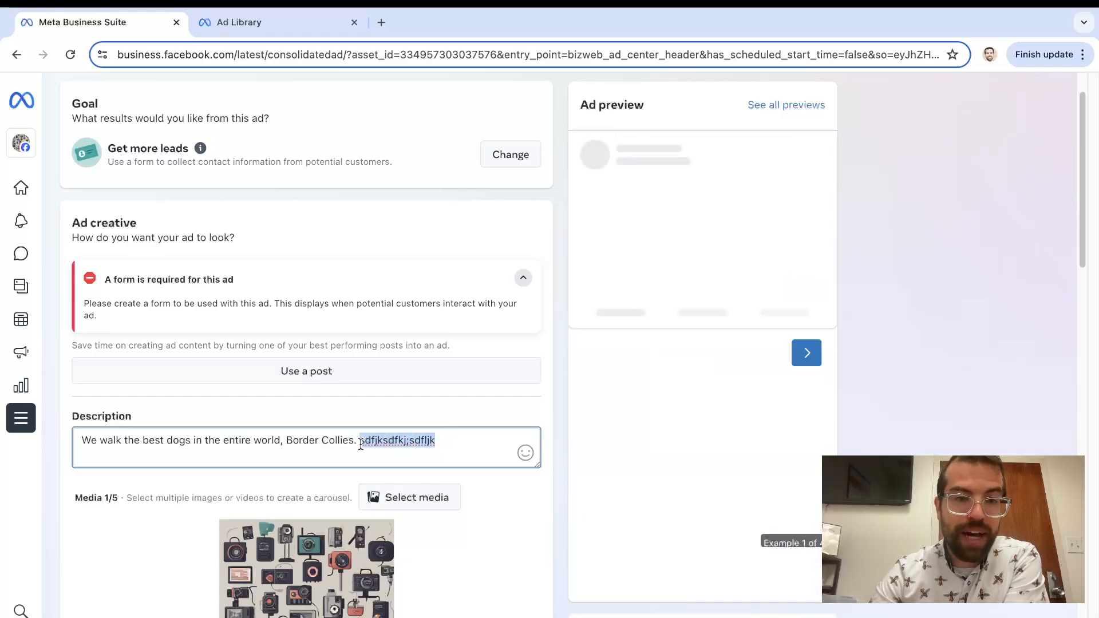
{"action": "key", "text": "BackSpace"}
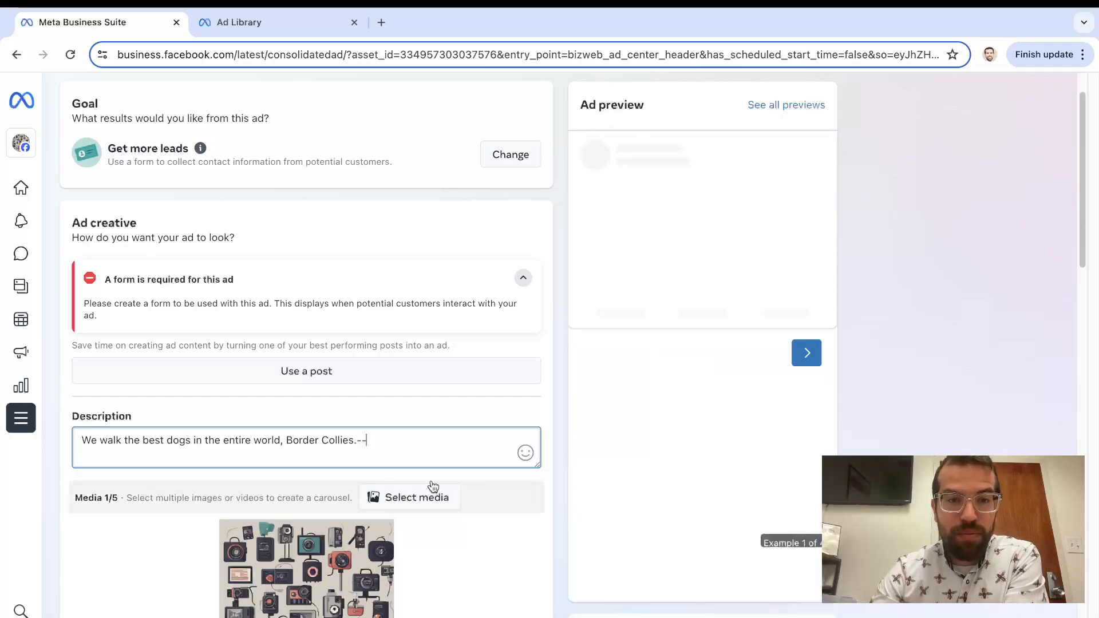
Check how the headline and description appear in the second and third ad preview examples
{"action": "scroll", "coordinate": [432, 486], "scroll_direction": "down", "scroll_amount": 3}
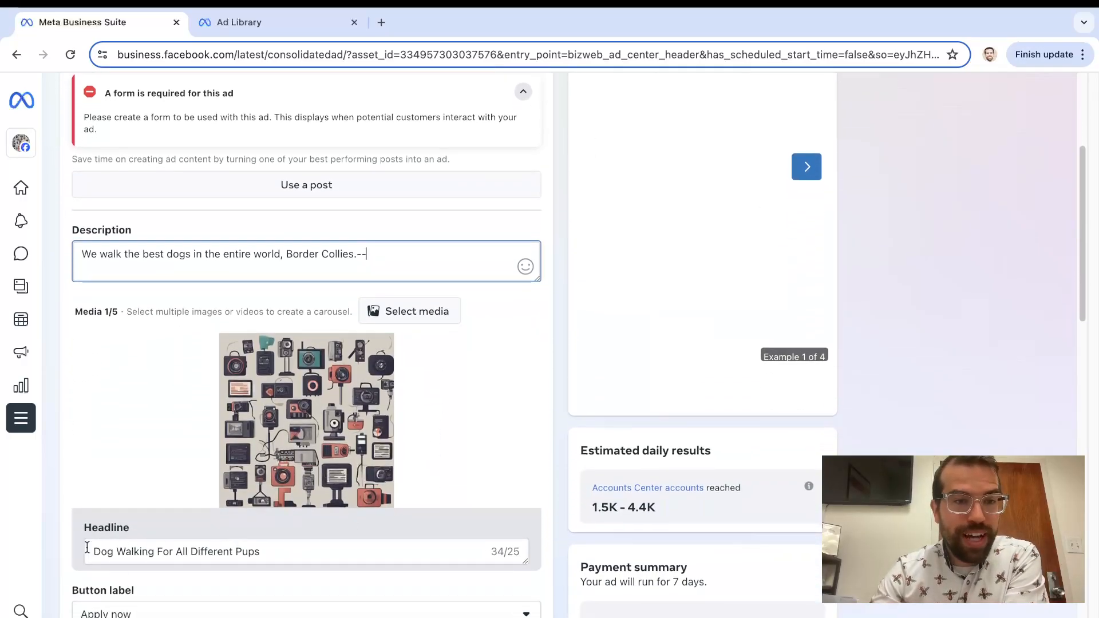
{"action": "left_click", "coordinate": [286, 555]}
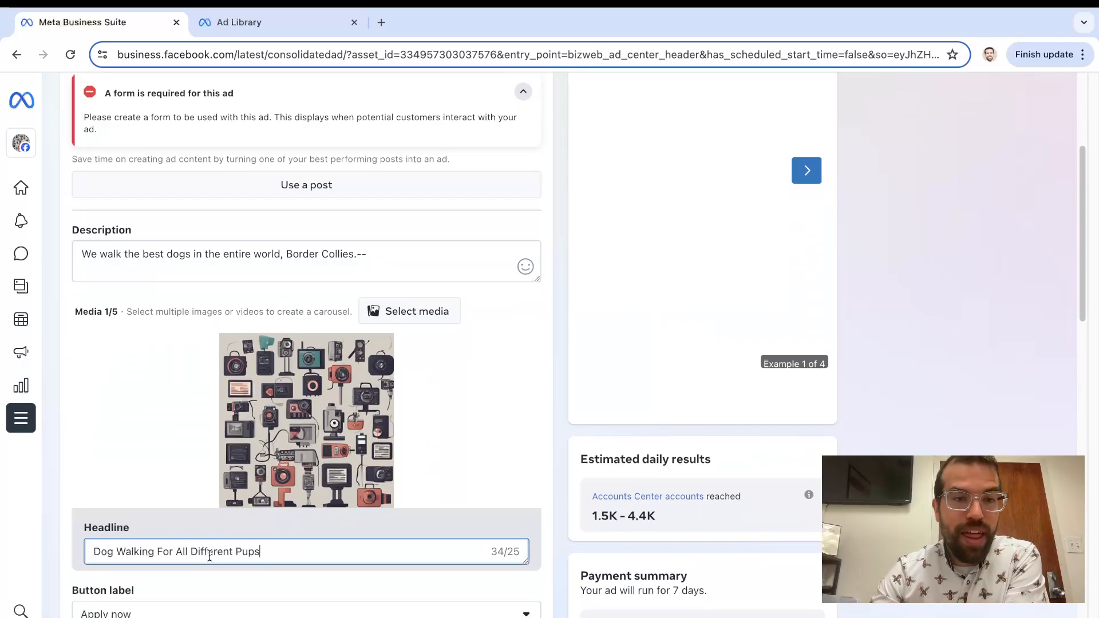
{"action": "left_click_drag", "start_coordinate": [263, 553], "coordinate": [90, 553]}
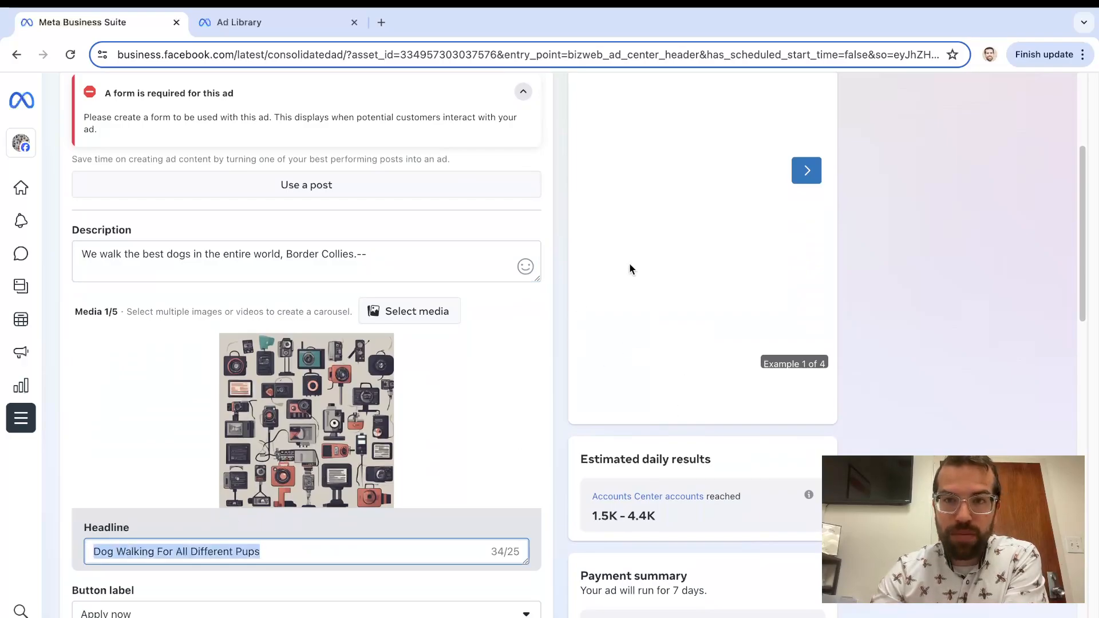
{"action": "left_click", "coordinate": [806, 171]}
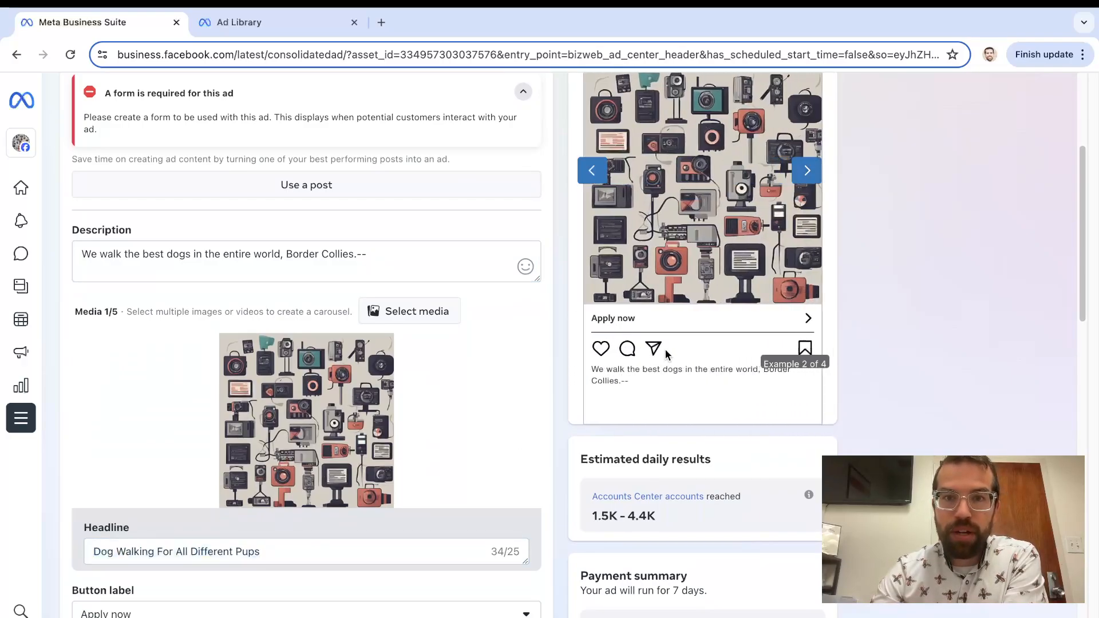
{"action": "scroll", "coordinate": [658, 352], "scroll_direction": "up", "scroll_amount": 4}
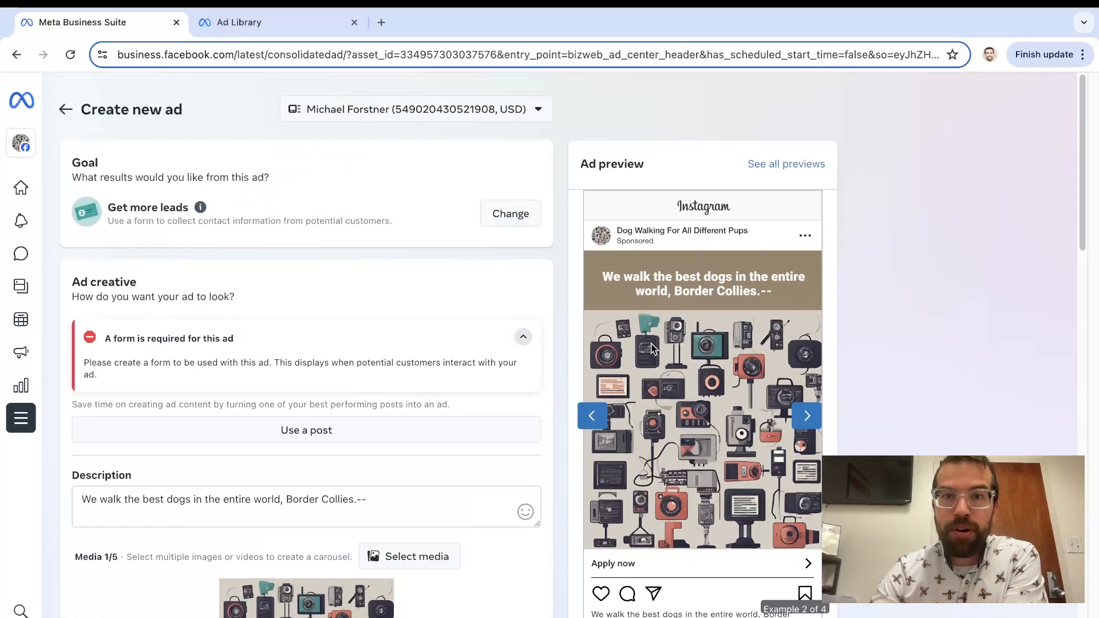
{"action": "scroll", "coordinate": [502, 437], "scroll_direction": "down", "scroll_amount": 2}
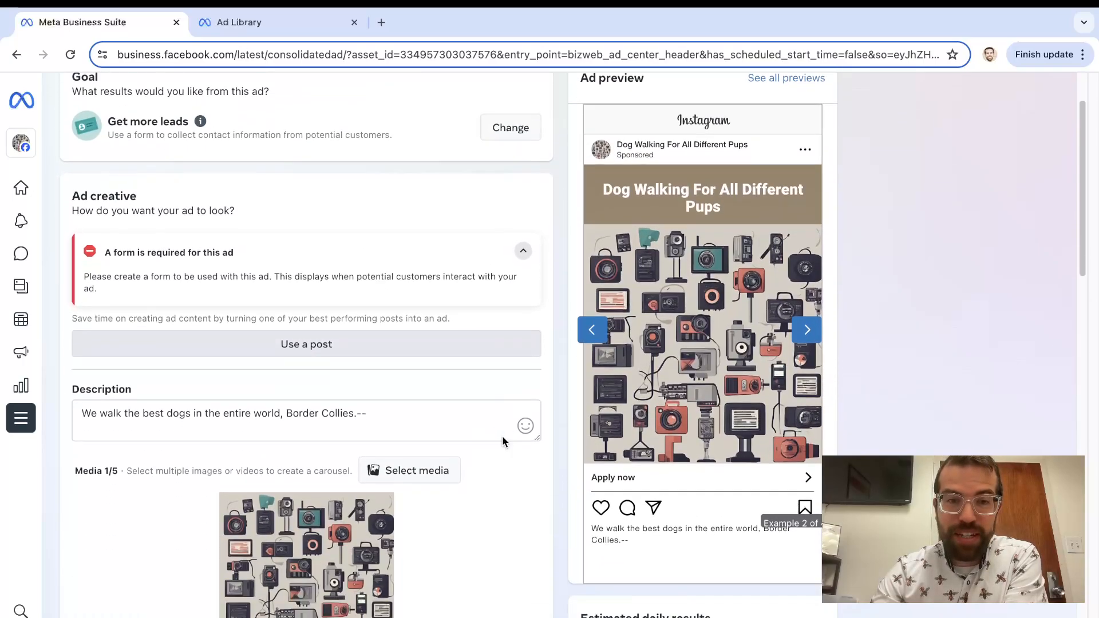
{"action": "scroll", "coordinate": [502, 440], "scroll_direction": "down", "scroll_amount": 3}
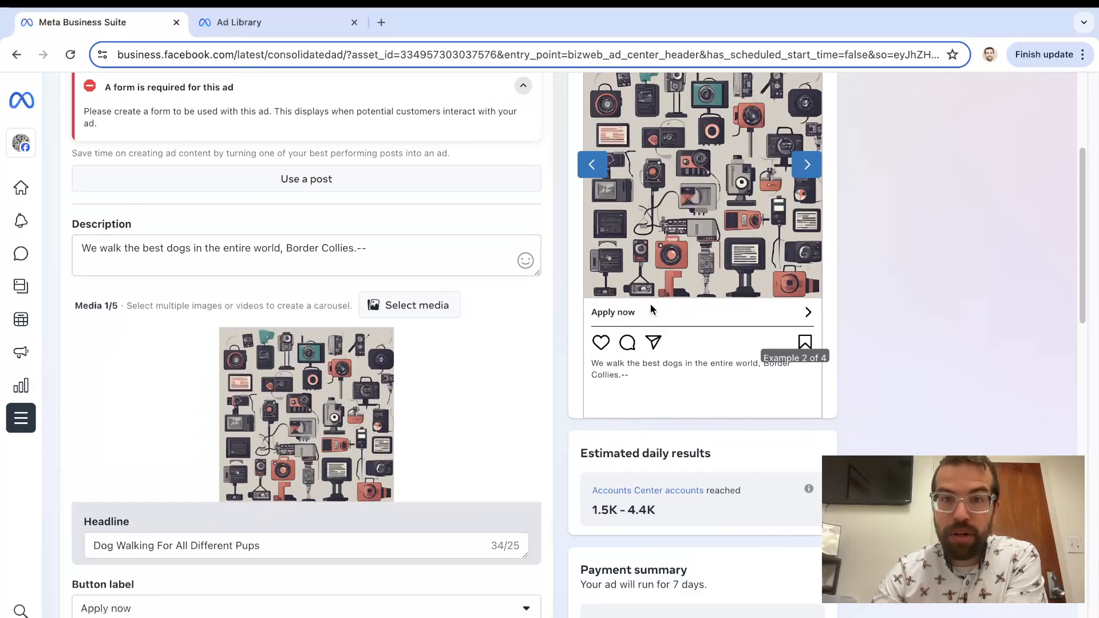
{"action": "scroll", "coordinate": [672, 297], "scroll_direction": "up", "scroll_amount": 4}
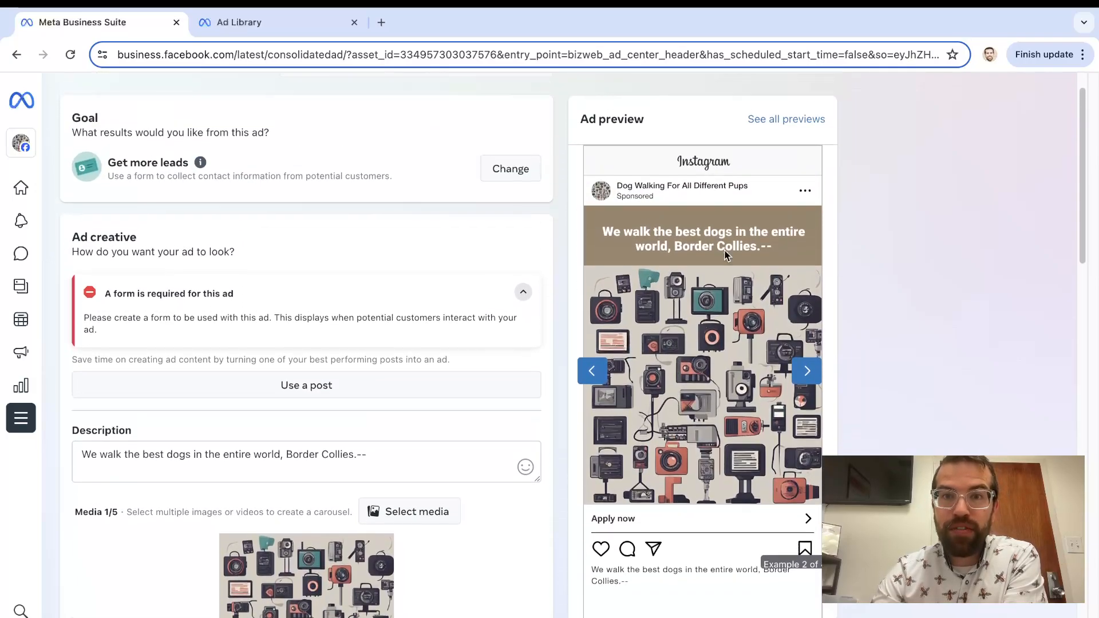
{"action": "left_click", "coordinate": [816, 377]}
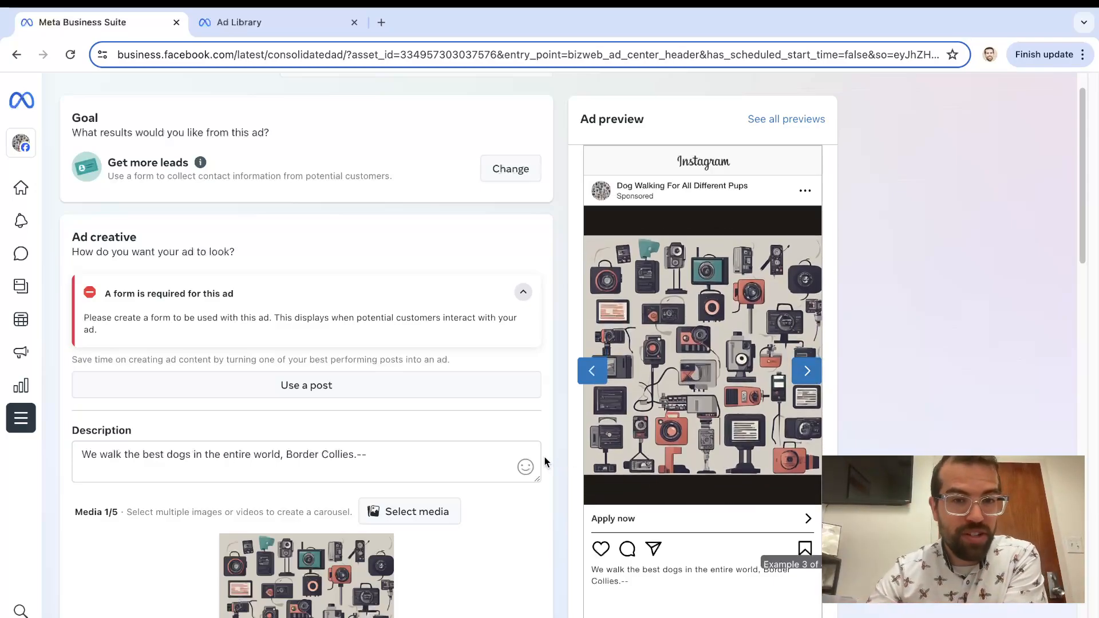
Try adding the 960 x 958 quote image as a second carousel item, remove it again and leave the media selection
{"action": "scroll", "coordinate": [544, 457], "scroll_direction": "down", "scroll_amount": 6}
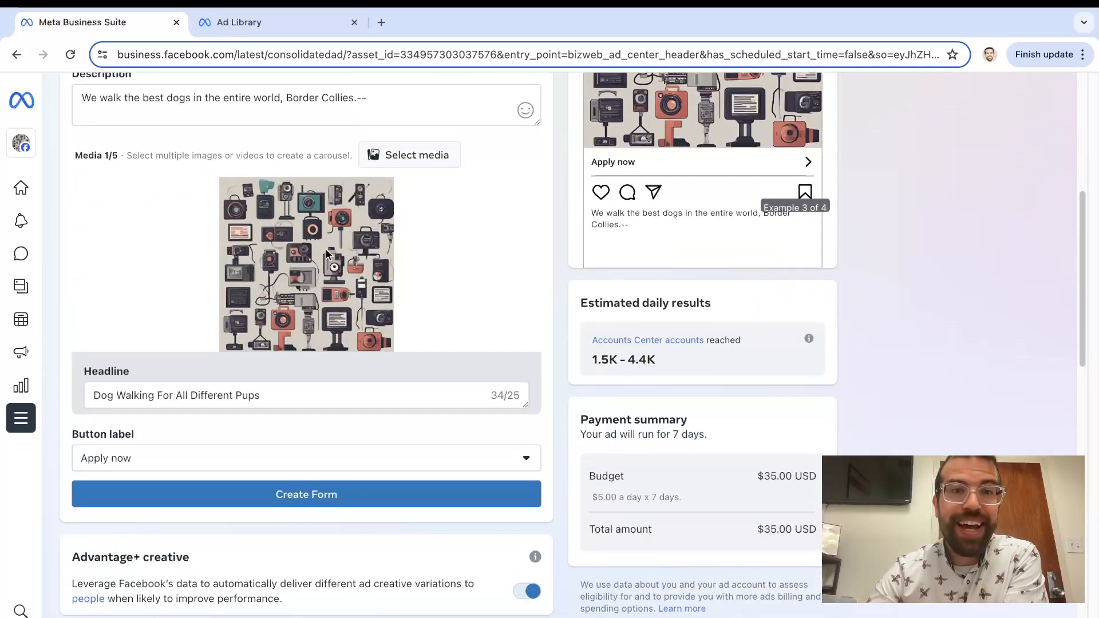
{"action": "left_click", "coordinate": [410, 158]}
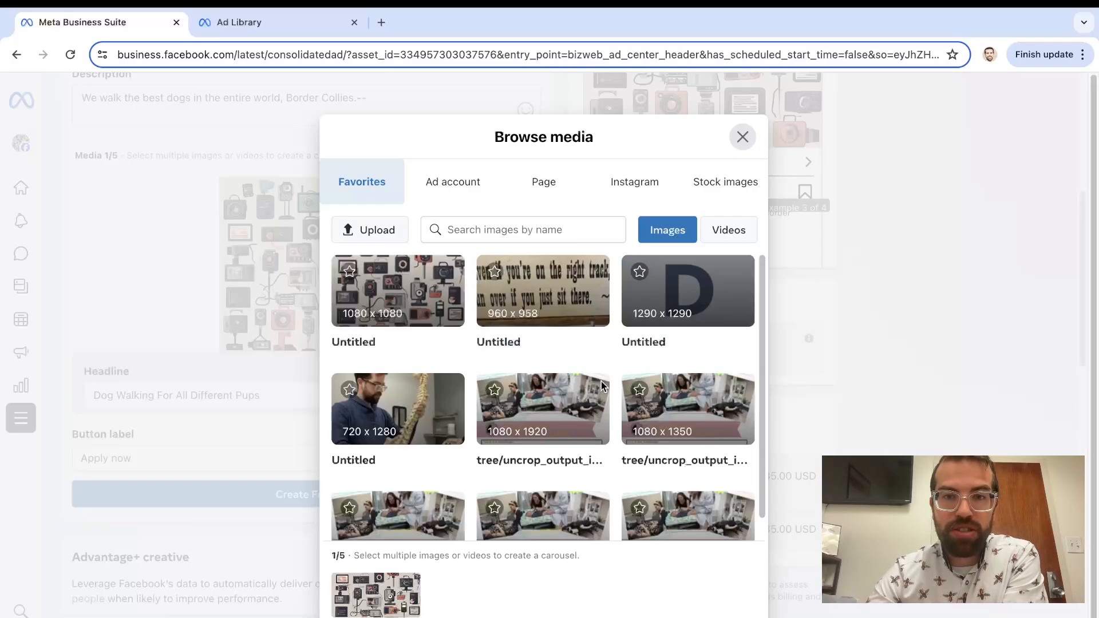
{"action": "left_click", "coordinate": [532, 292]}
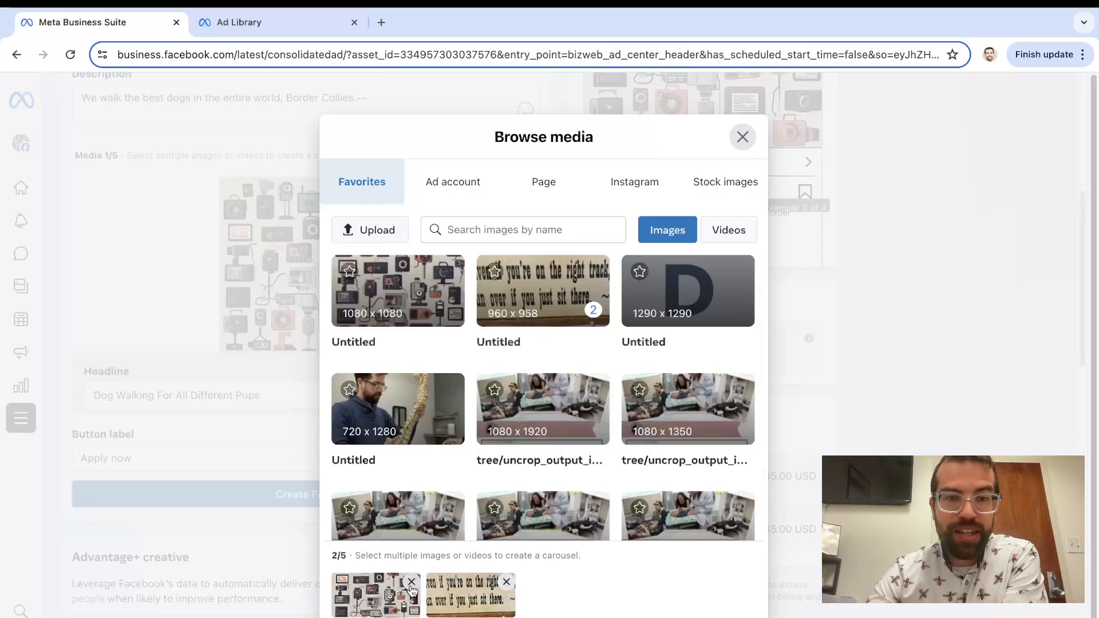
{"action": "left_click", "coordinate": [507, 581]}
{"action": "left_click", "coordinate": [742, 137]}
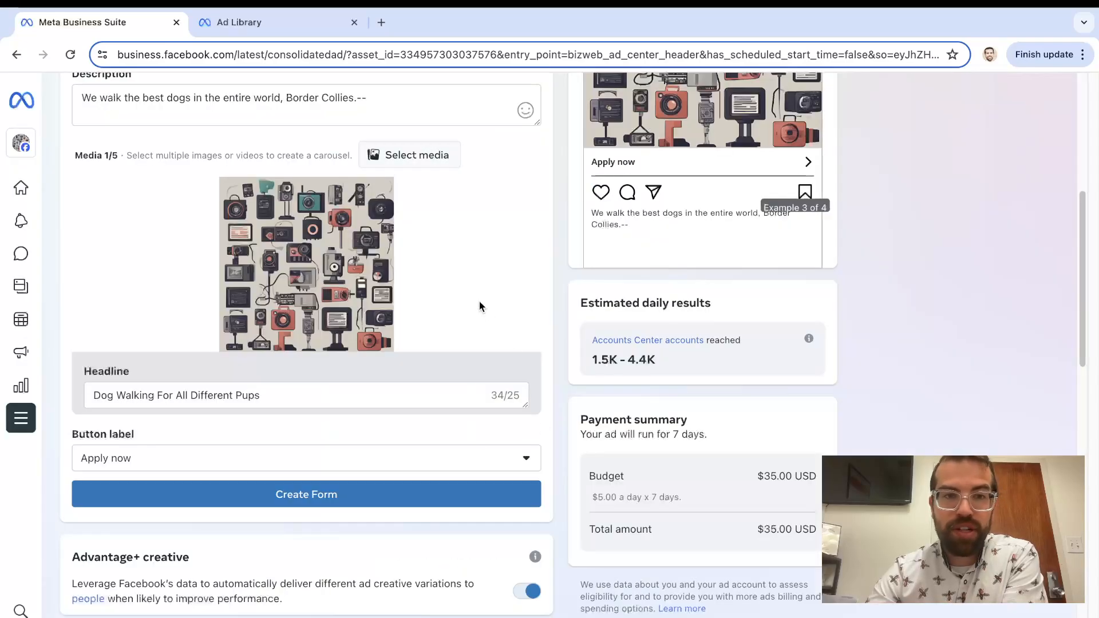
Add a separate paragraph to the ad description reading "This is more of the body of the description."
{"action": "scroll", "coordinate": [499, 306], "scroll_direction": "down", "scroll_amount": 1}
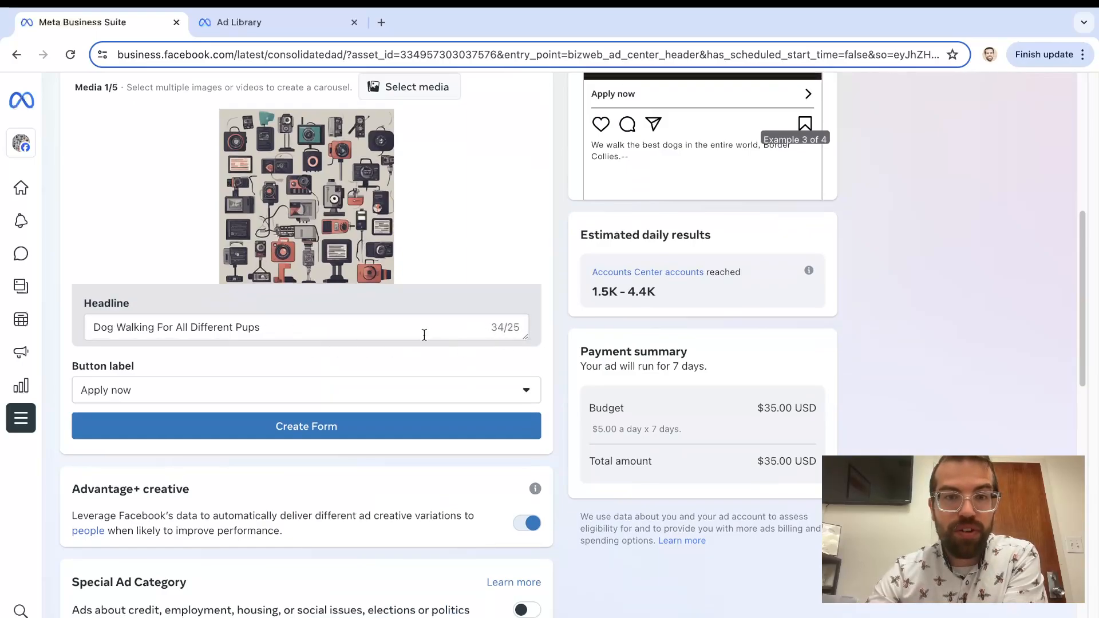
{"action": "scroll", "coordinate": [348, 349], "scroll_direction": "up", "scroll_amount": 1}
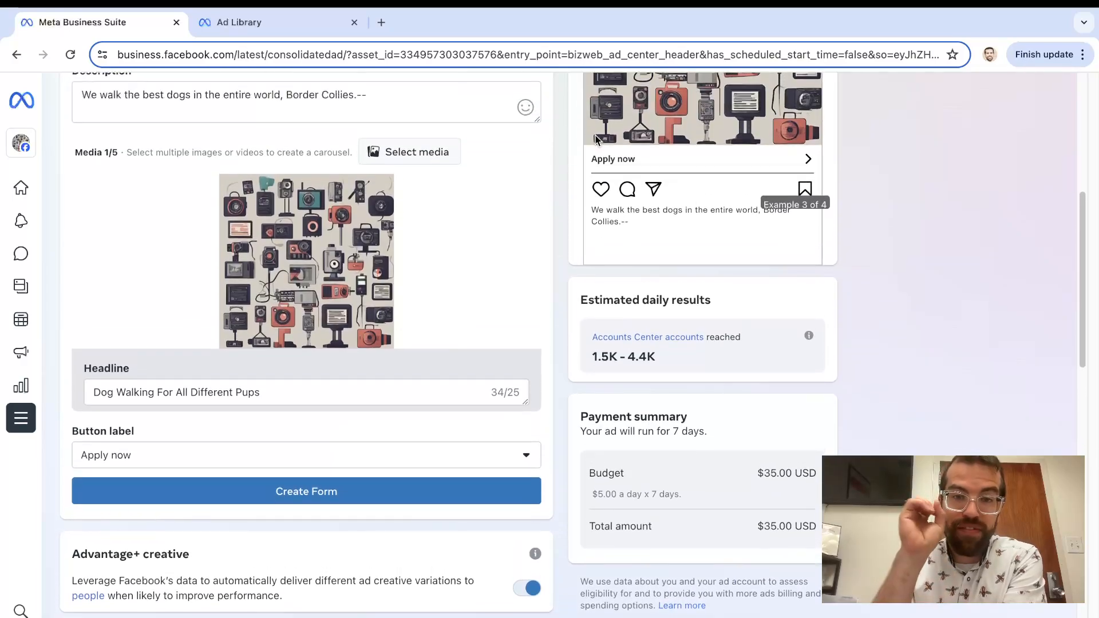
{"action": "scroll", "coordinate": [378, 184], "scroll_direction": "up", "scroll_amount": 3}
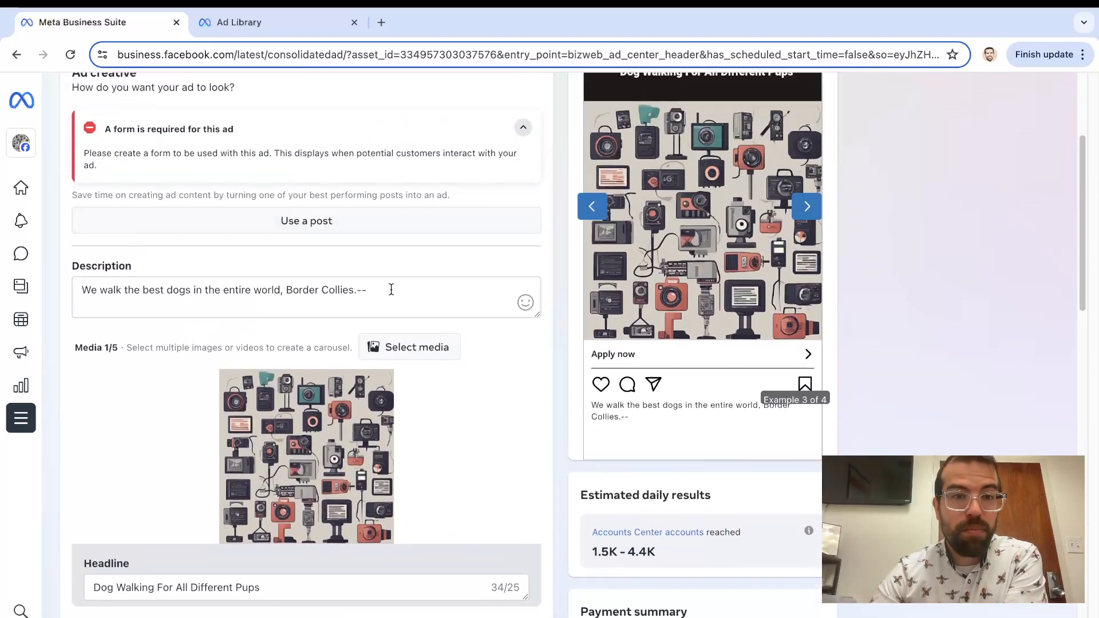
{"action": "left_click", "coordinate": [392, 289]}
{"action": "key", "text": "Return"}
{"action": "key", "text": "Return"}
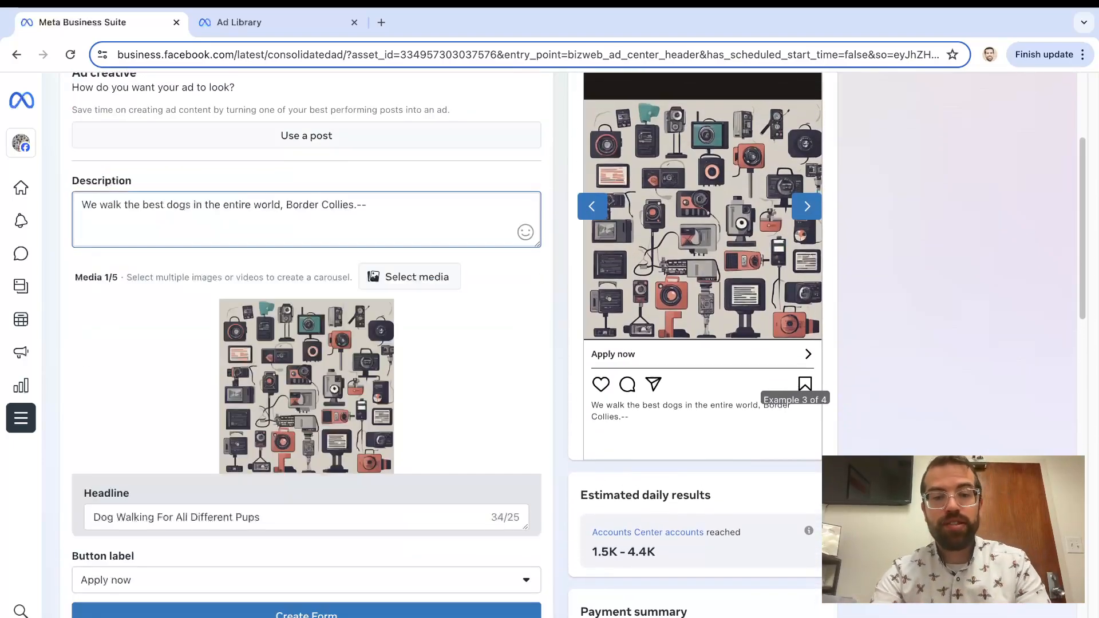
{"action": "type", "text": "This is more of"}
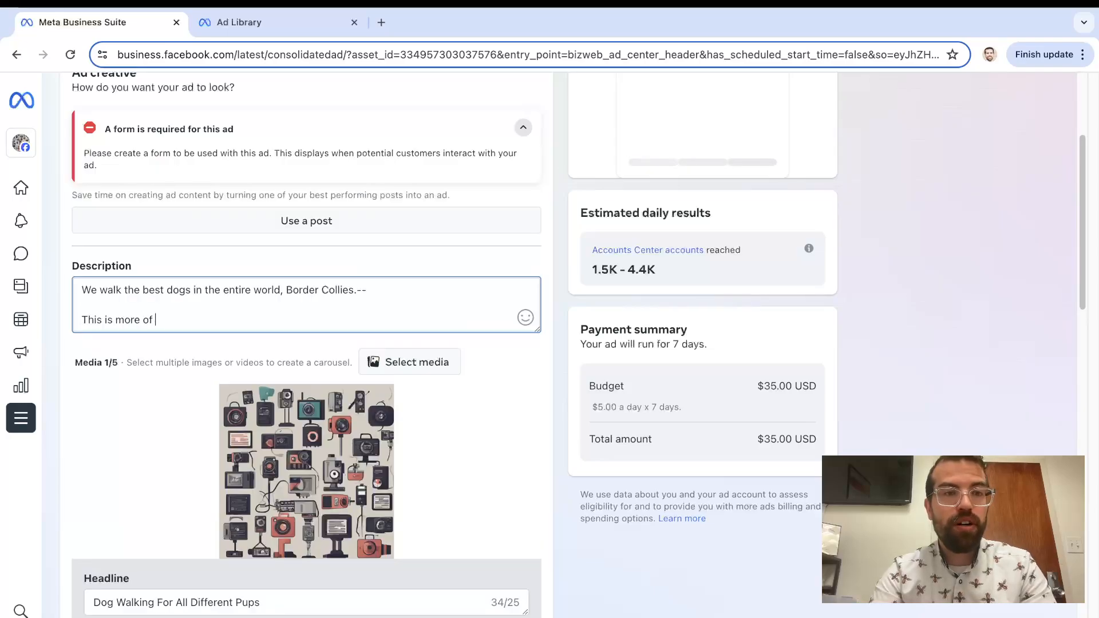
{"action": "type", "text": " the body of the d"}
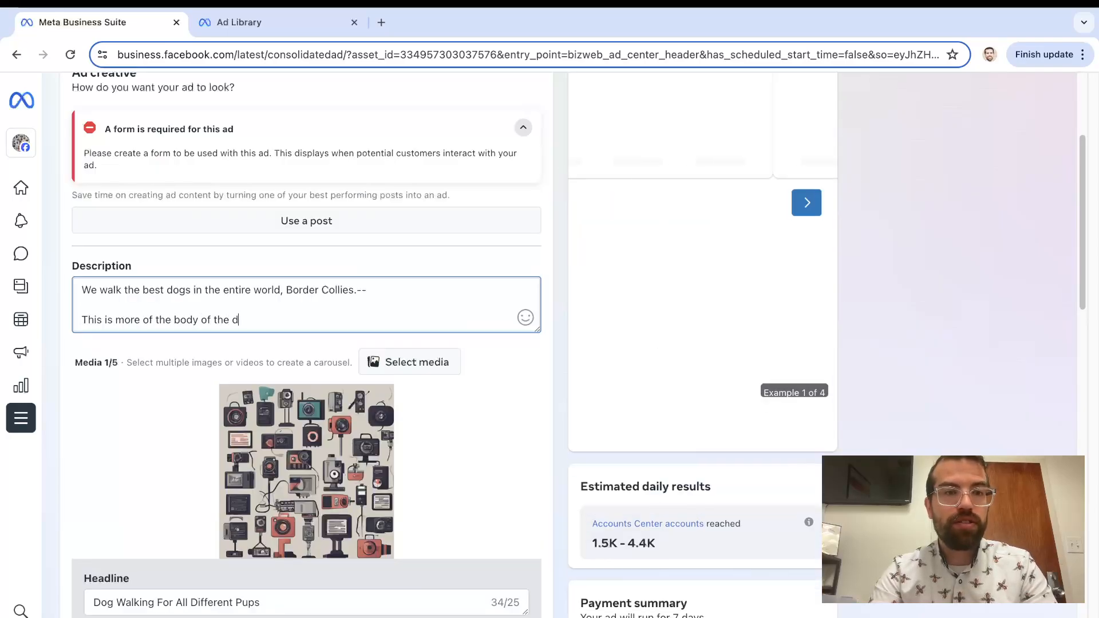
{"action": "type", "text": "escription."}
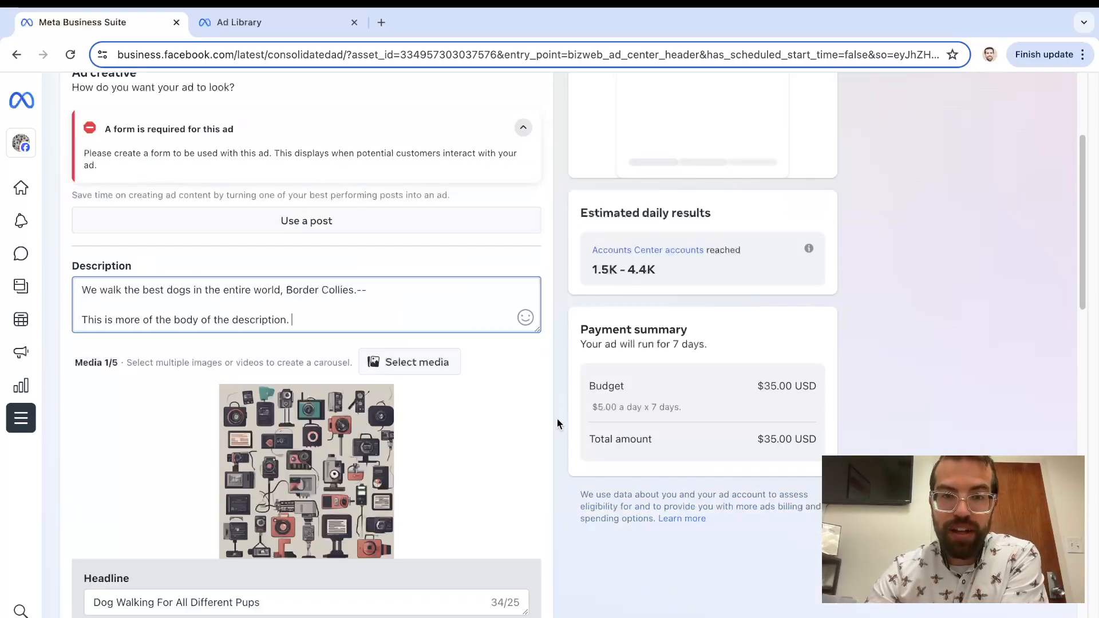
Change the ad's button label to Sign up
{"action": "scroll", "coordinate": [566, 452], "scroll_direction": "up", "scroll_amount": 4}
{"action": "scroll", "coordinate": [562, 434], "scroll_direction": "down", "scroll_amount": 8}
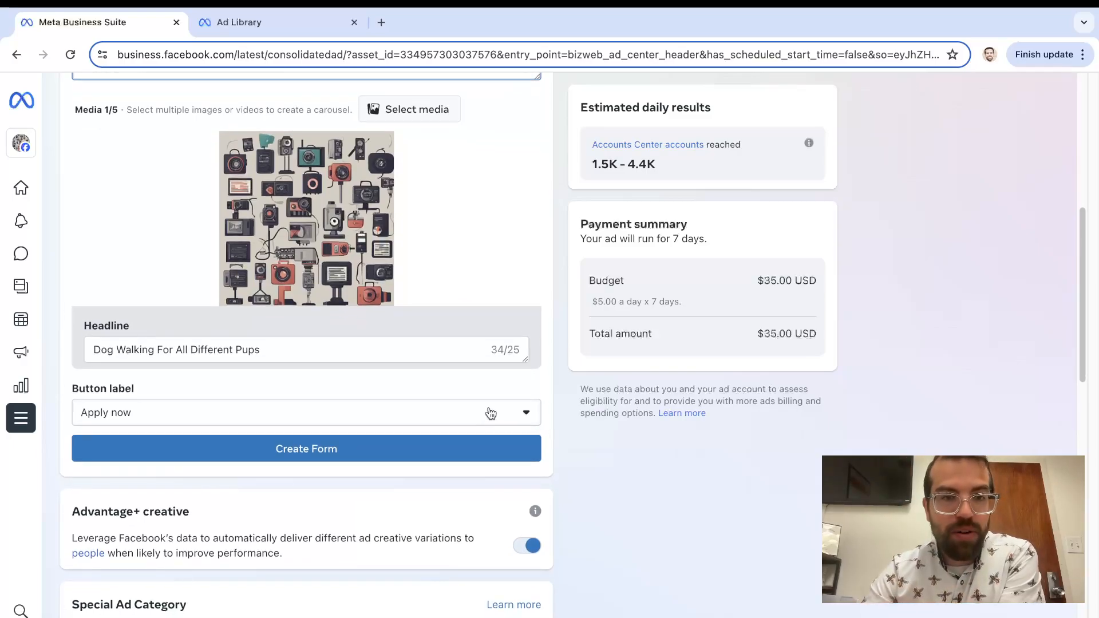
{"action": "left_click", "coordinate": [488, 412]}
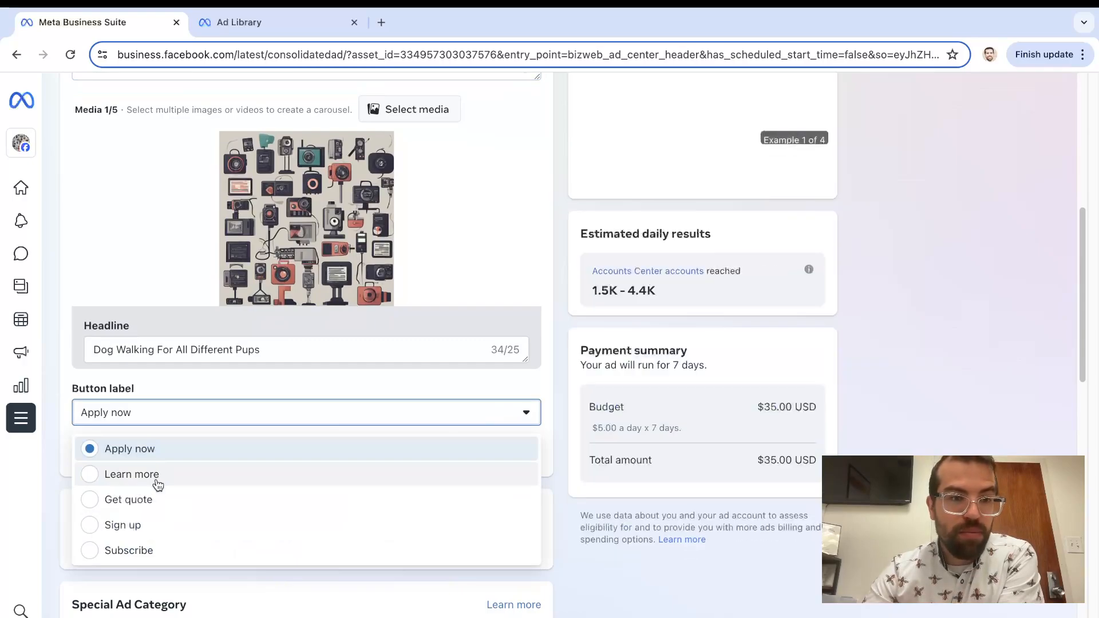
{"action": "left_click", "coordinate": [150, 532]}
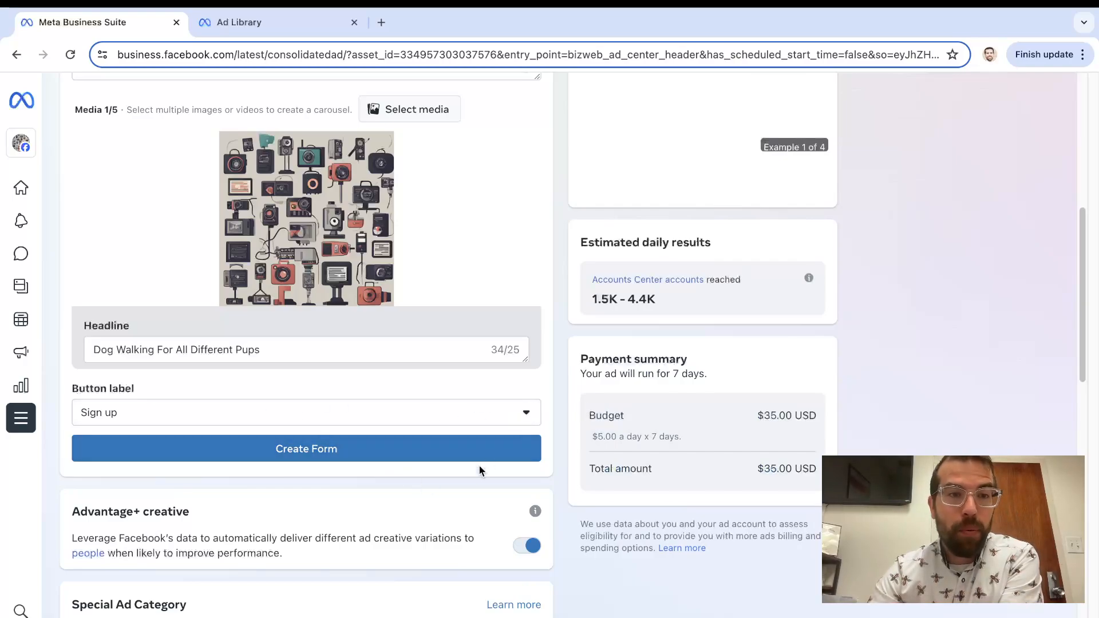
Start creating the required lead form and review its name, contact info, short answer question and language options
{"action": "scroll", "coordinate": [565, 413], "scroll_direction": "down", "scroll_amount": 1}
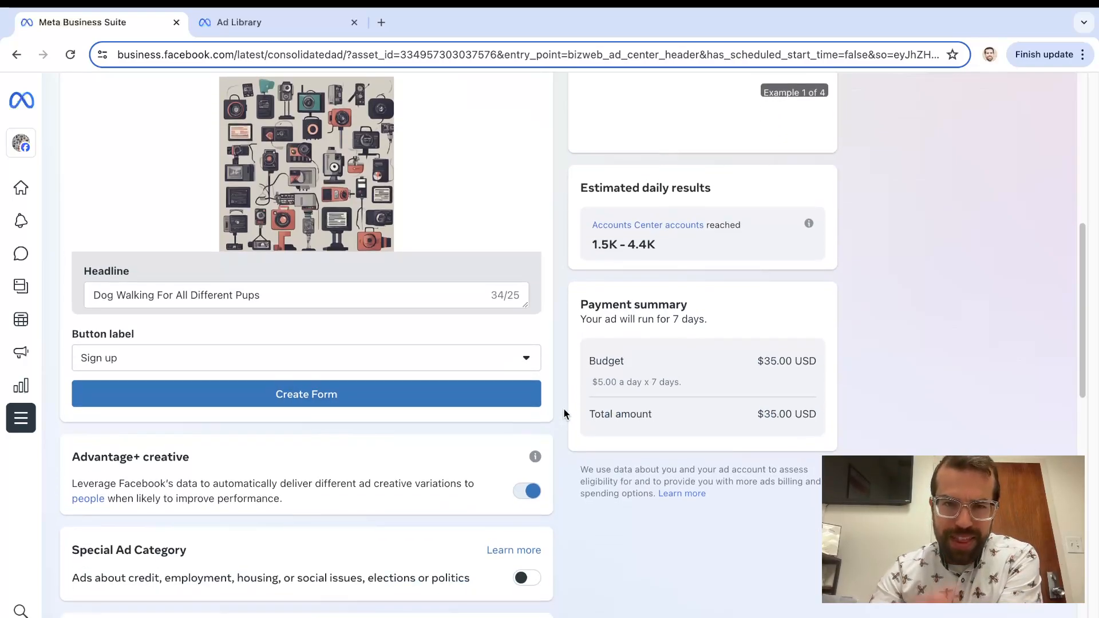
{"action": "scroll", "coordinate": [564, 413], "scroll_direction": "up", "scroll_amount": 9}
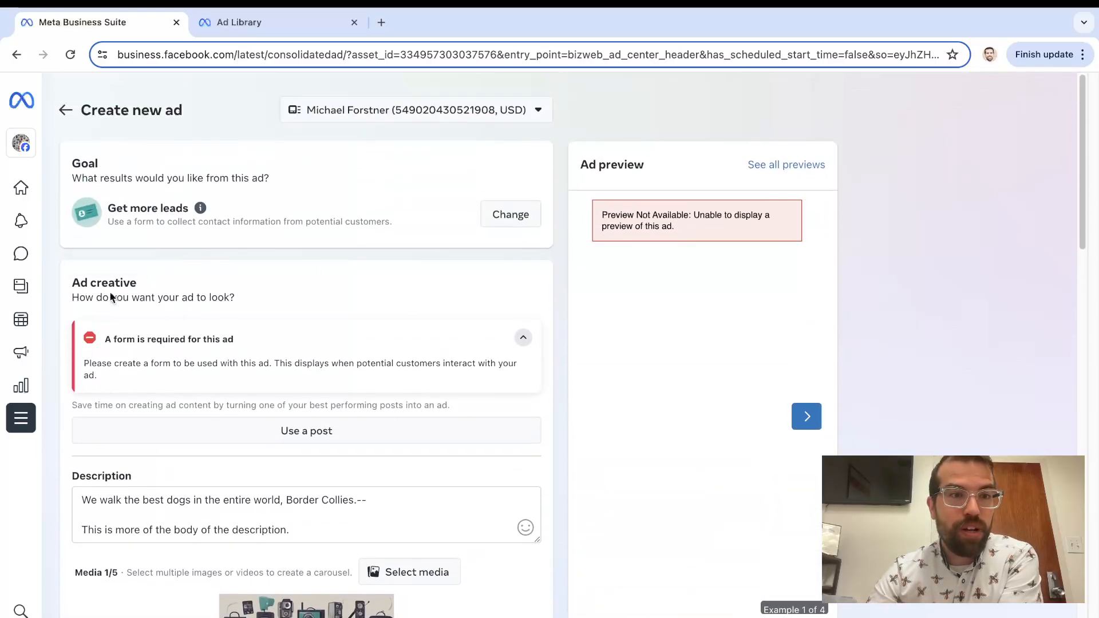
{"action": "scroll", "coordinate": [559, 351], "scroll_direction": "down", "scroll_amount": 7}
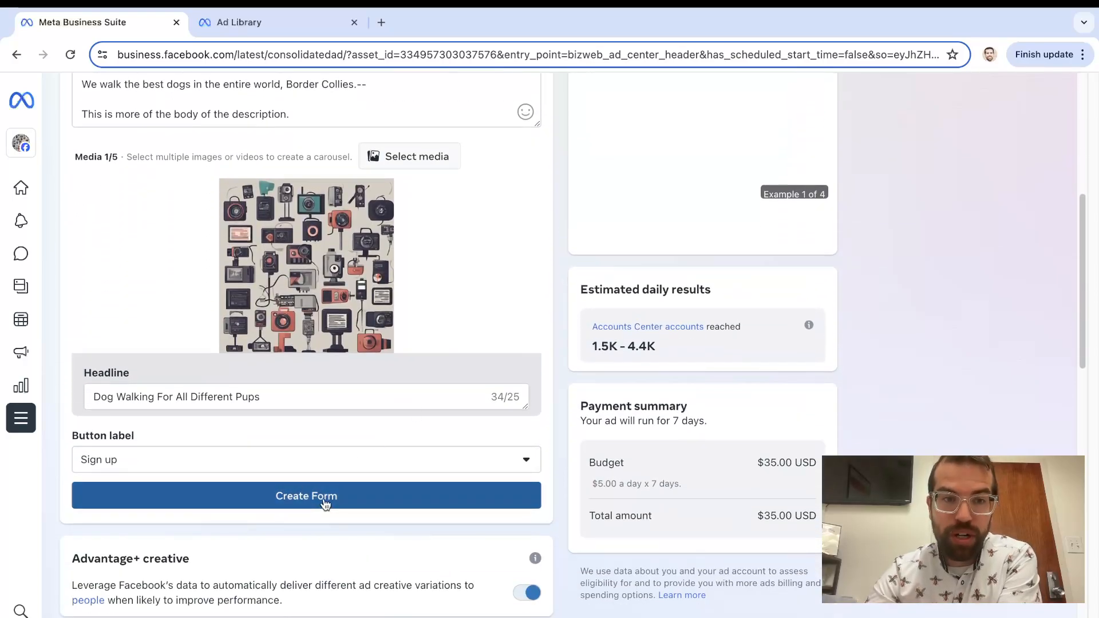
{"action": "left_click", "coordinate": [324, 497]}
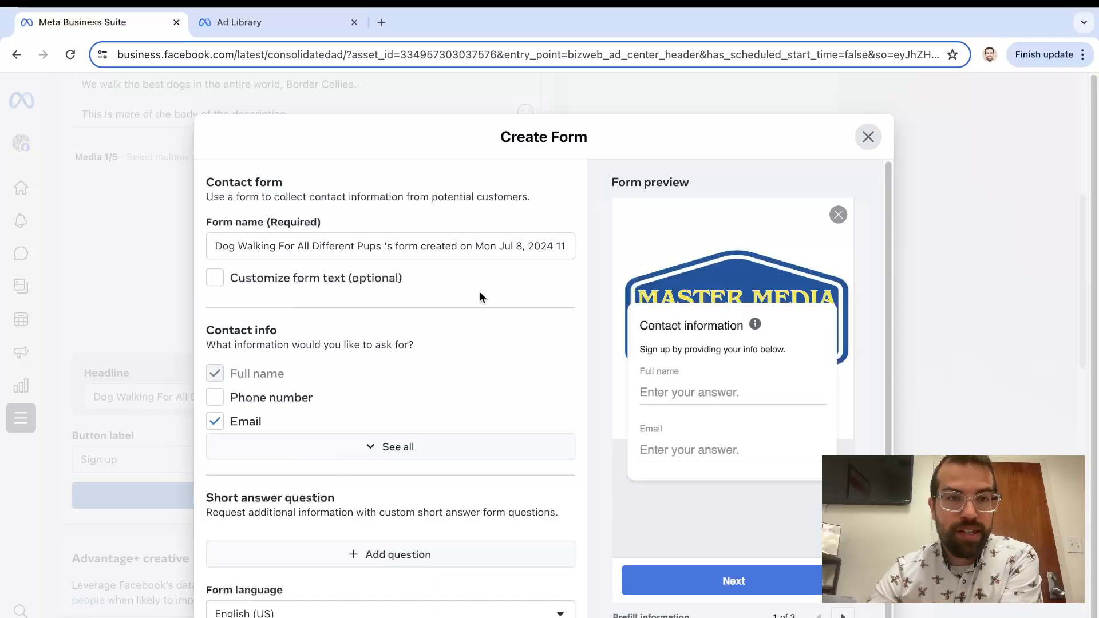
{"action": "scroll", "coordinate": [479, 291], "scroll_direction": "down", "scroll_amount": 1}
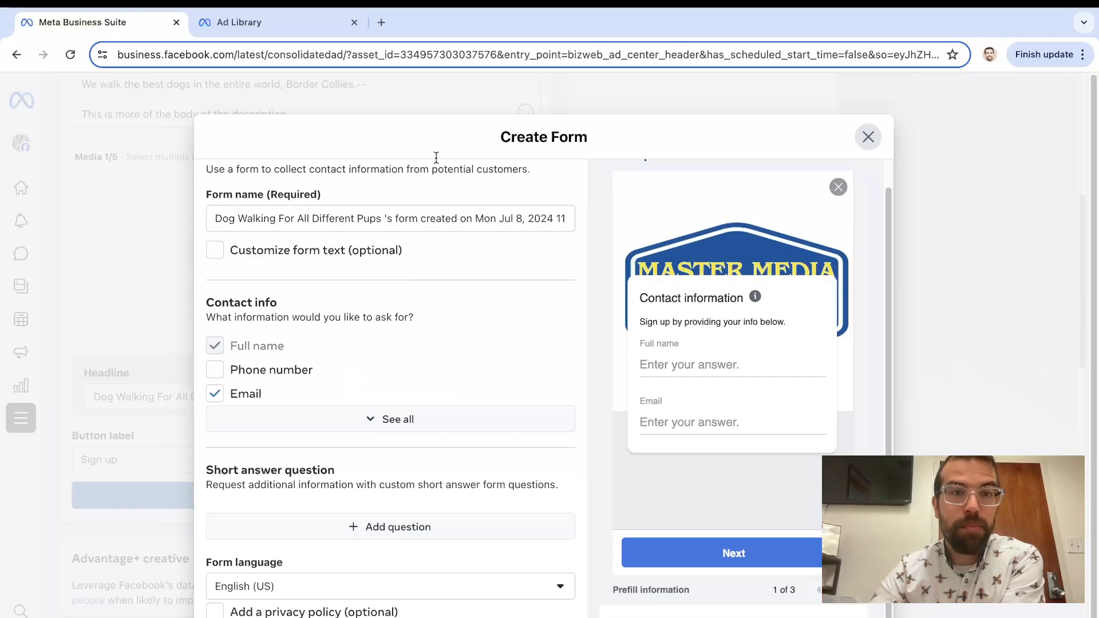
{"action": "scroll", "coordinate": [358, 227], "scroll_direction": "down", "scroll_amount": 2}
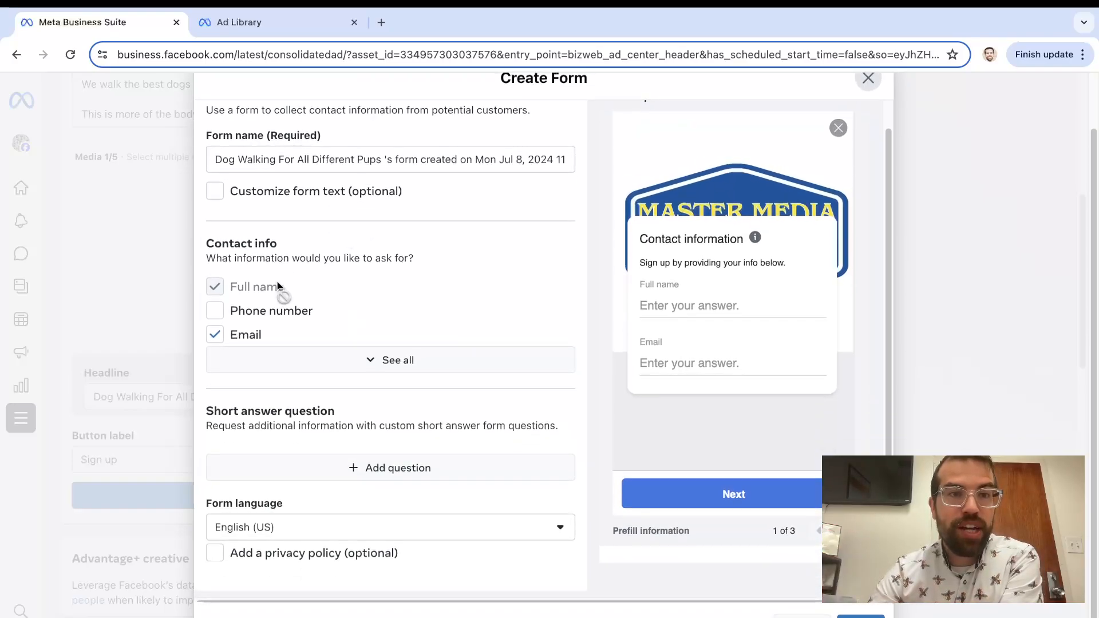
Try requesting phone number and date of birth in the lead form's contact info, and deselect both again
{"action": "left_click", "coordinate": [214, 311]}
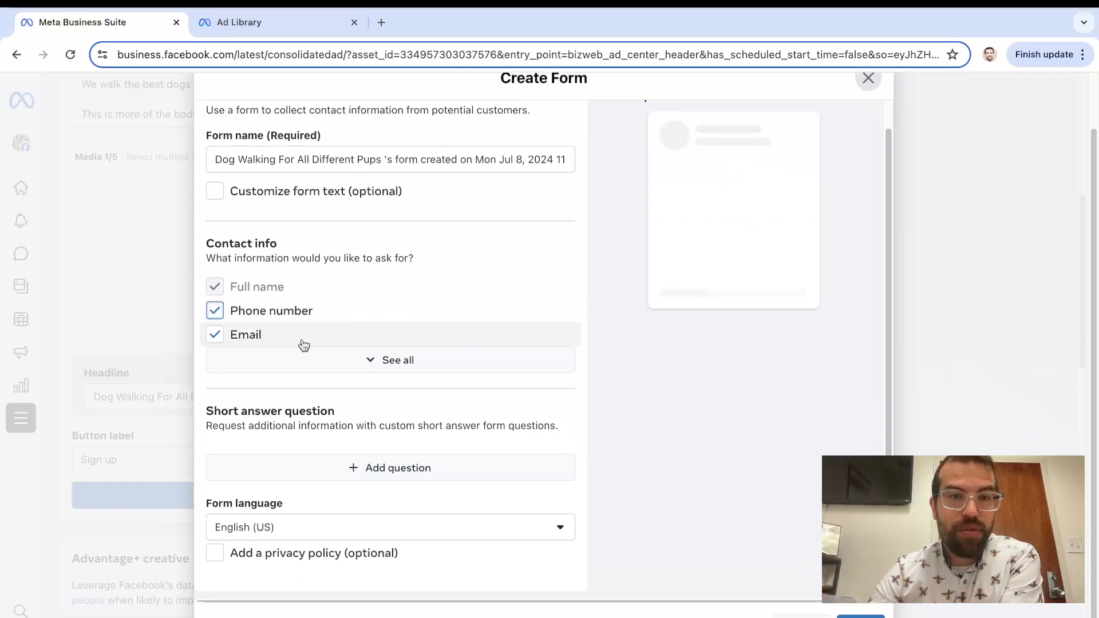
{"action": "left_click", "coordinate": [369, 366]}
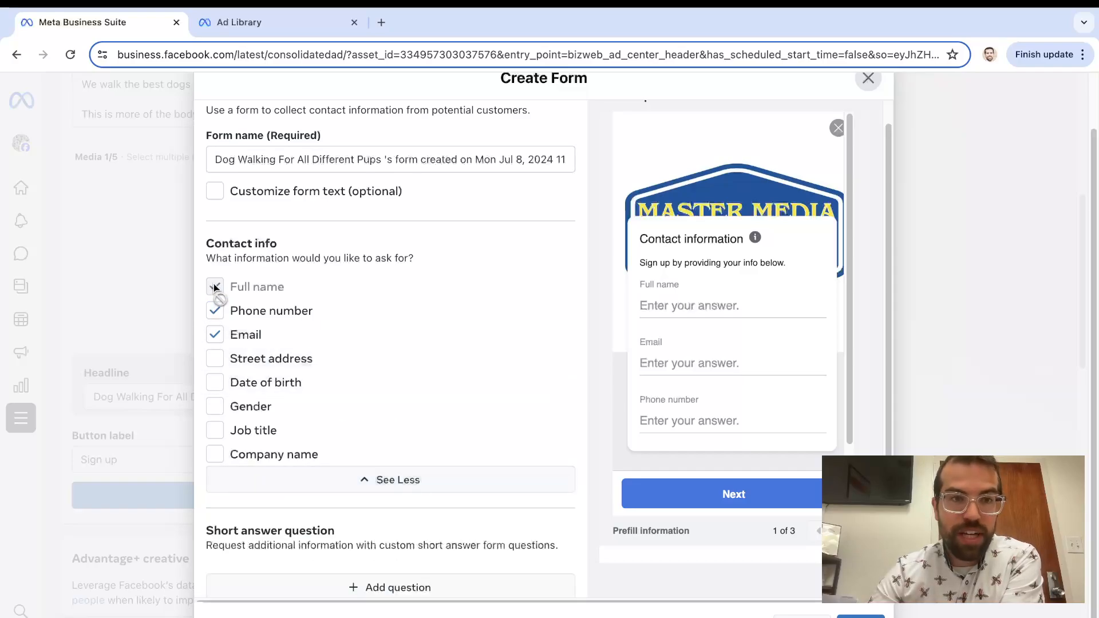
{"action": "left_click", "coordinate": [216, 315]}
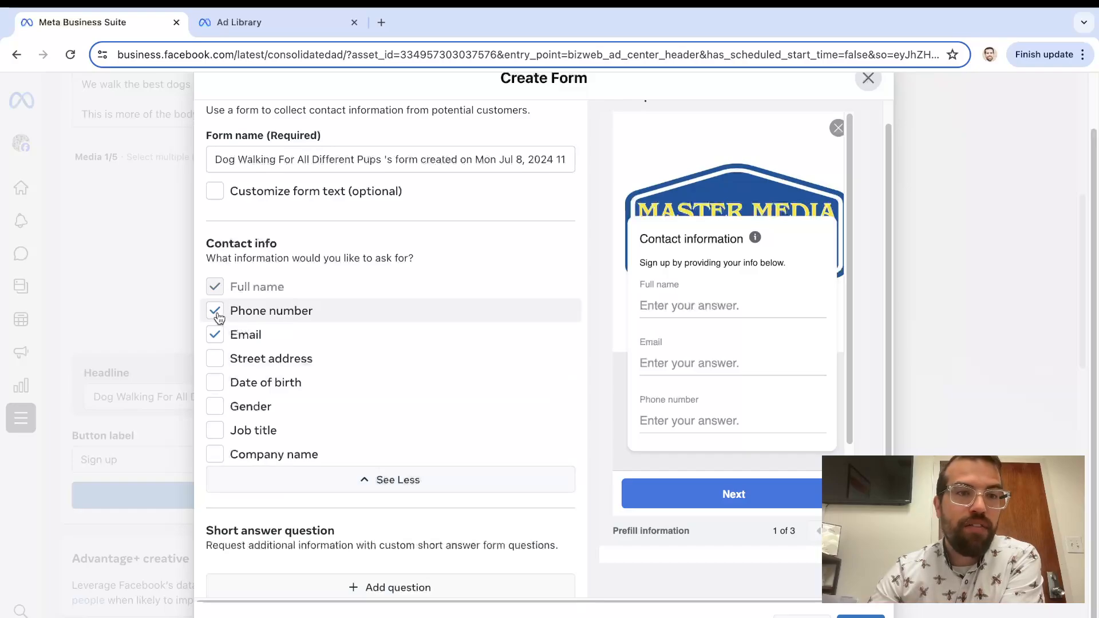
{"action": "left_click", "coordinate": [215, 383]}
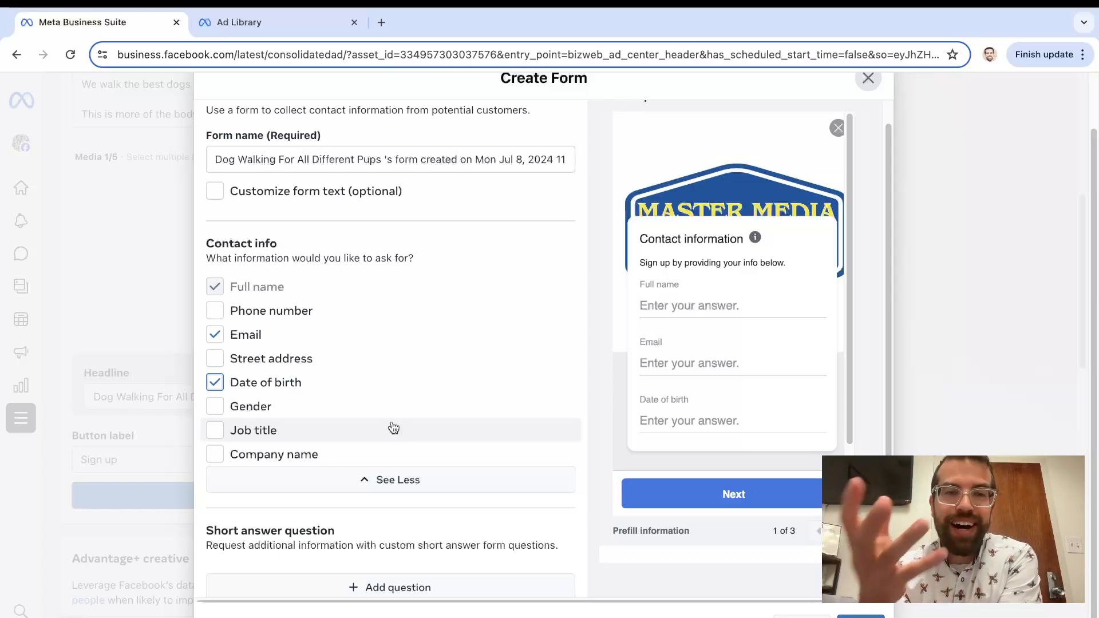
{"action": "scroll", "coordinate": [357, 435], "scroll_direction": "down", "scroll_amount": 2}
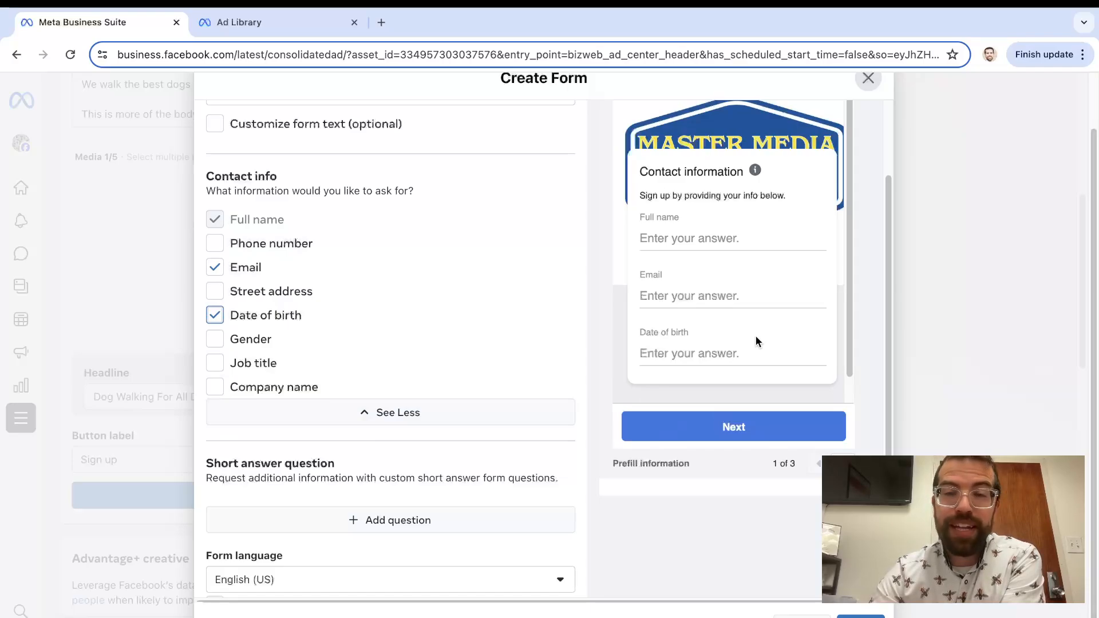
{"action": "left_click", "coordinate": [214, 318]}
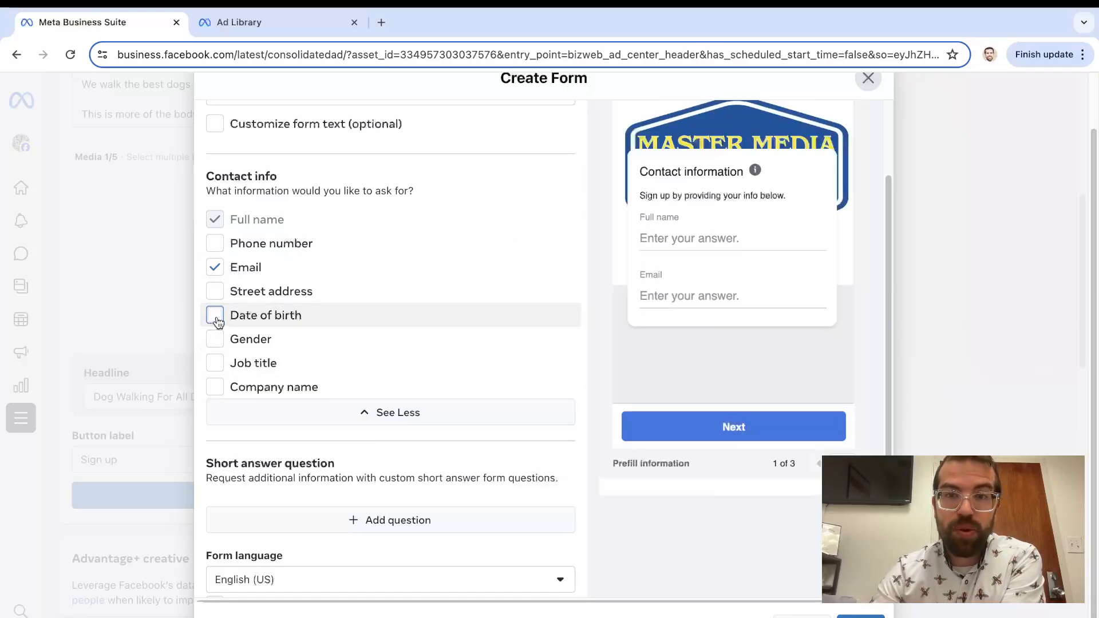
Try adding a short answer question to the lead form and remove the empty question again
{"action": "scroll", "coordinate": [449, 365], "scroll_direction": "down", "scroll_amount": 1}
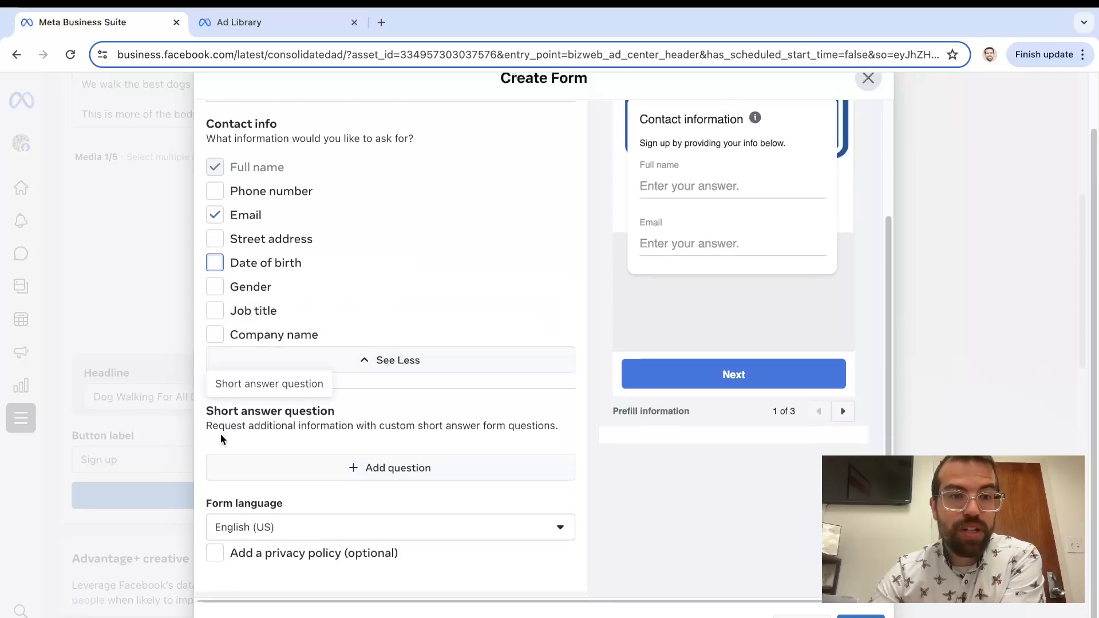
{"action": "left_click", "coordinate": [388, 470]}
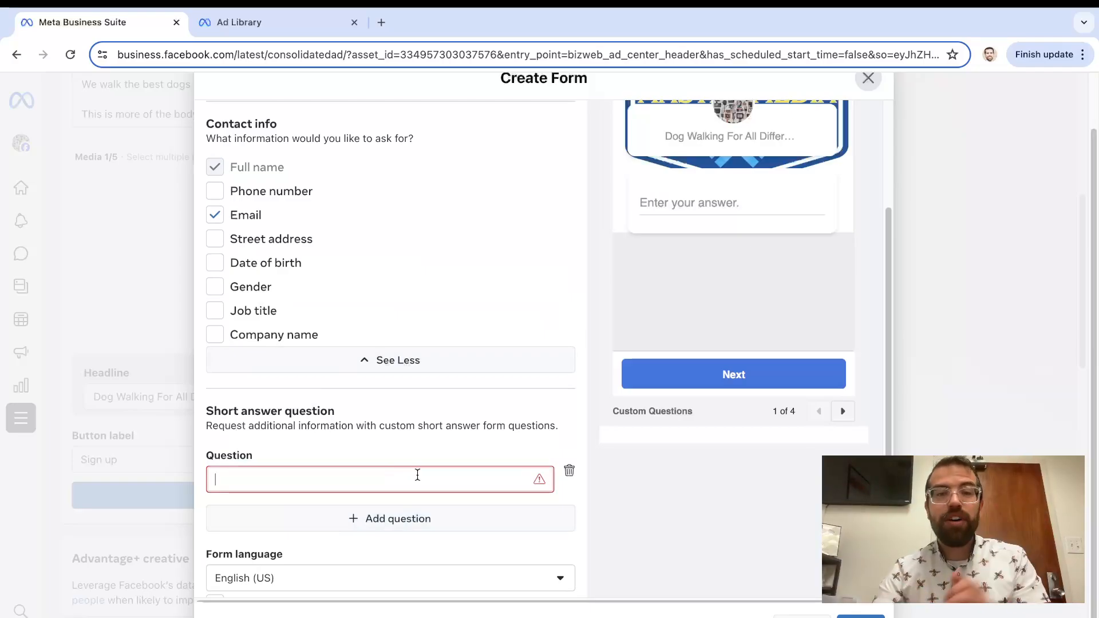
{"action": "left_click", "coordinate": [570, 472]}
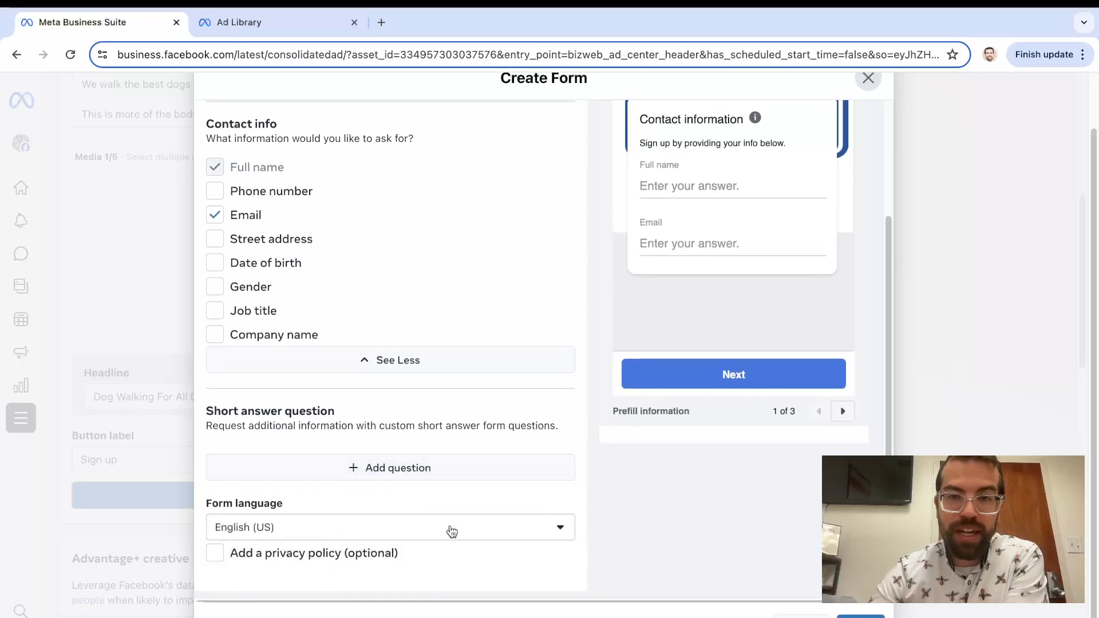
Review the form preview's contact information, privacy policy and message for leads screens, and create the form
{"action": "scroll", "coordinate": [758, 372], "scroll_direction": "up", "scroll_amount": 2}
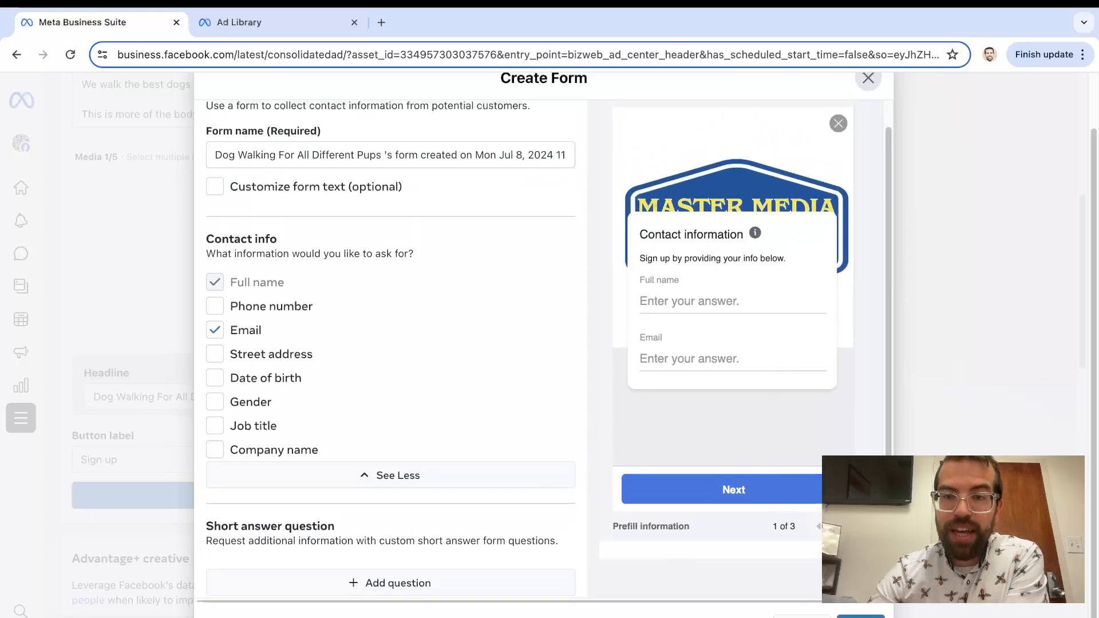
{"action": "left_click", "coordinate": [842, 526]}
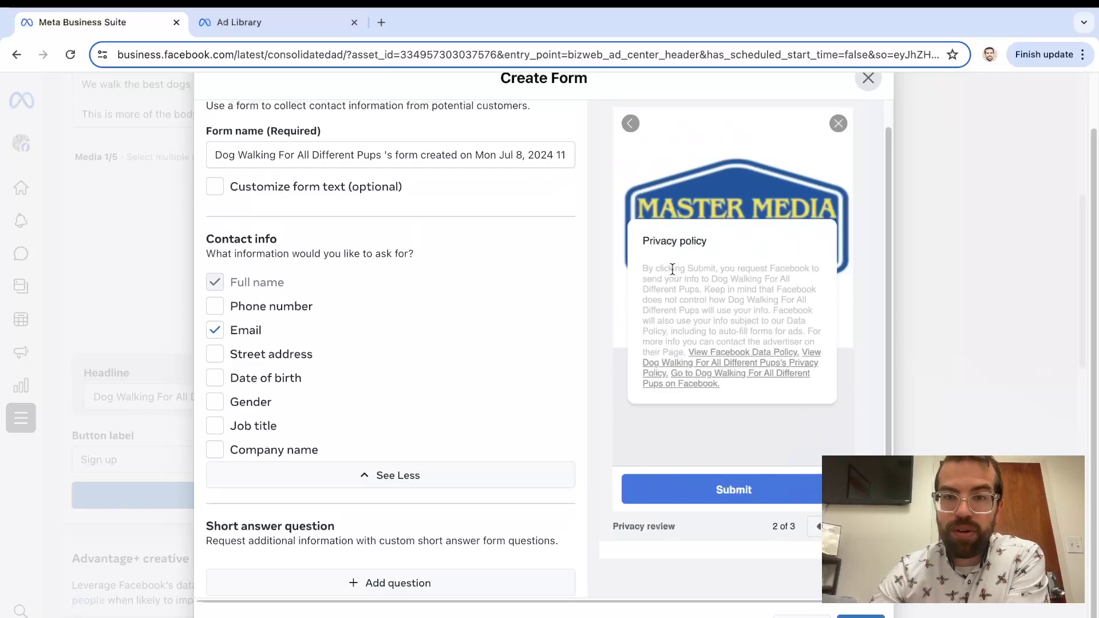
{"action": "left_click", "coordinate": [842, 526]}
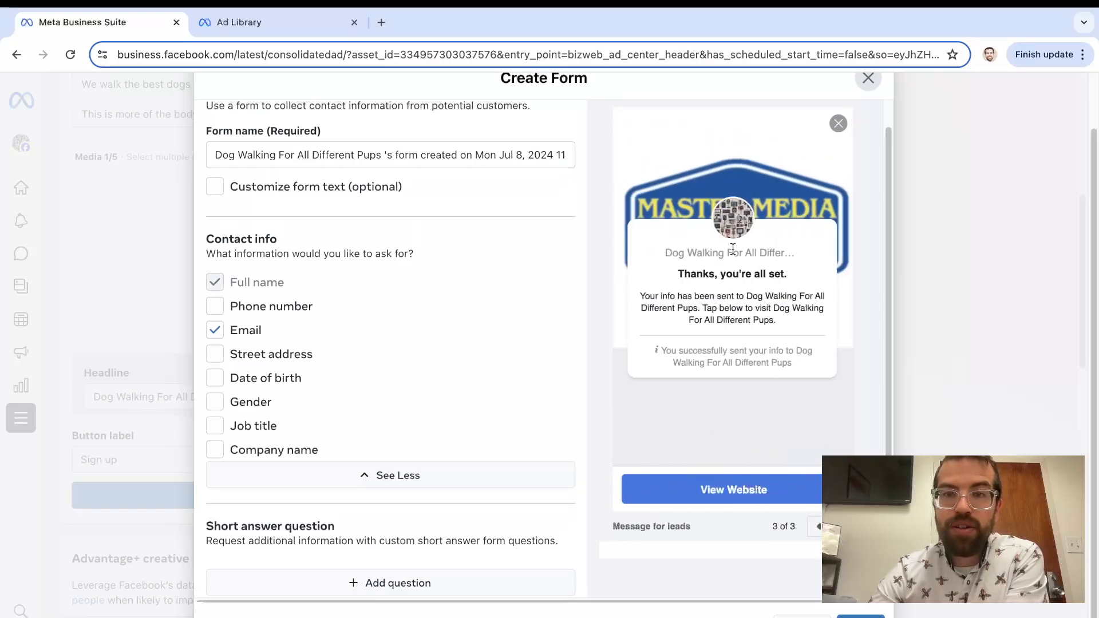
{"action": "left_click", "coordinate": [818, 527]}
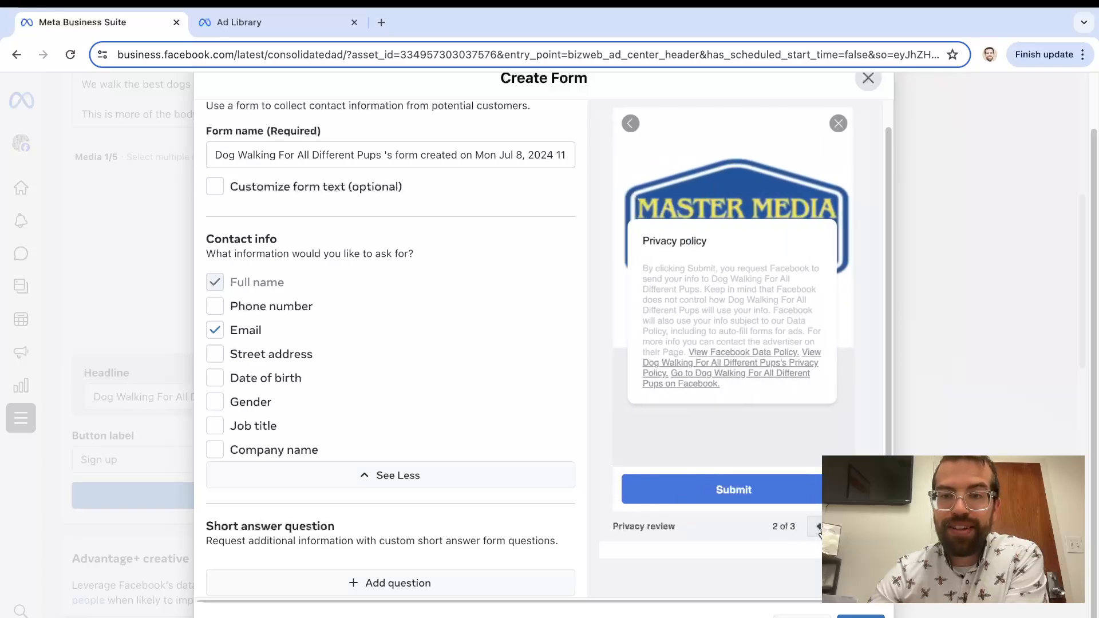
{"action": "left_click", "coordinate": [818, 527]}
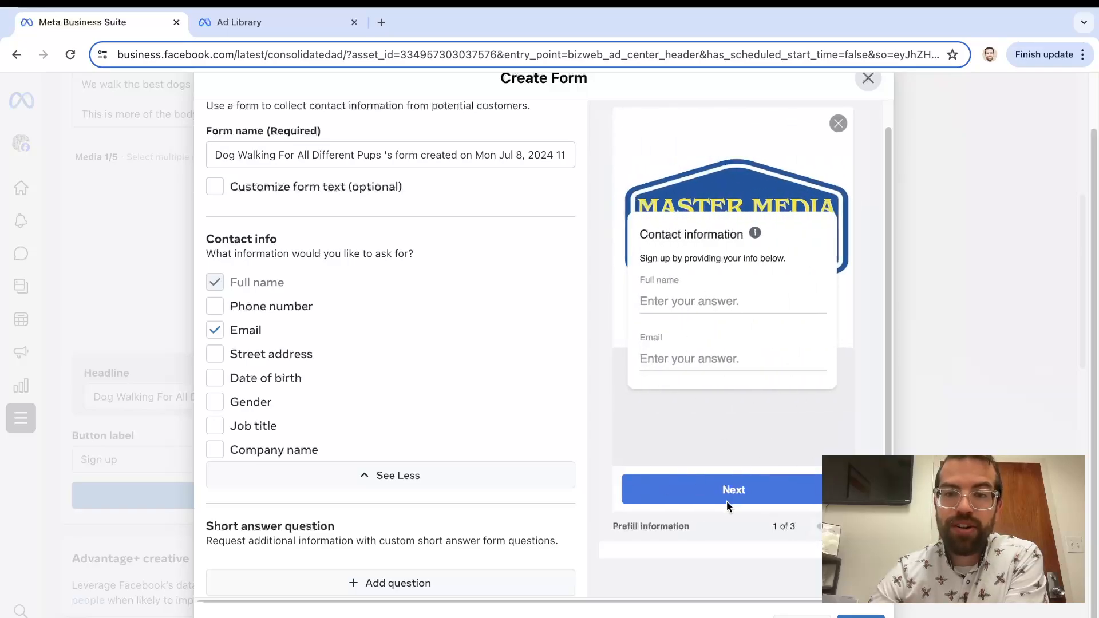
{"action": "left_click", "coordinate": [841, 527]}
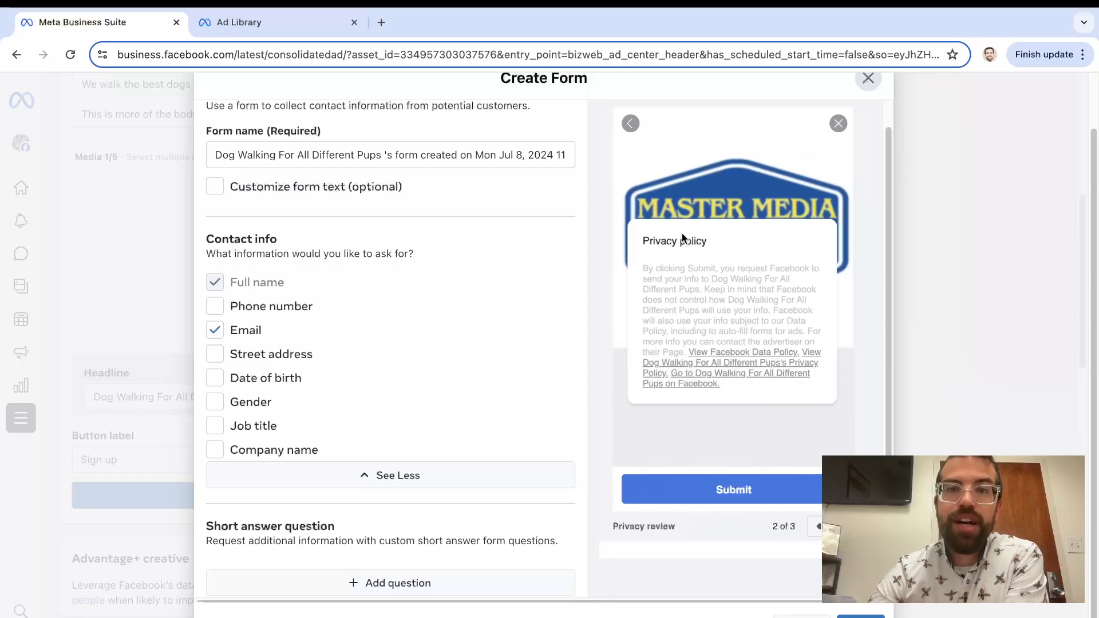
{"action": "left_click", "coordinate": [841, 527]}
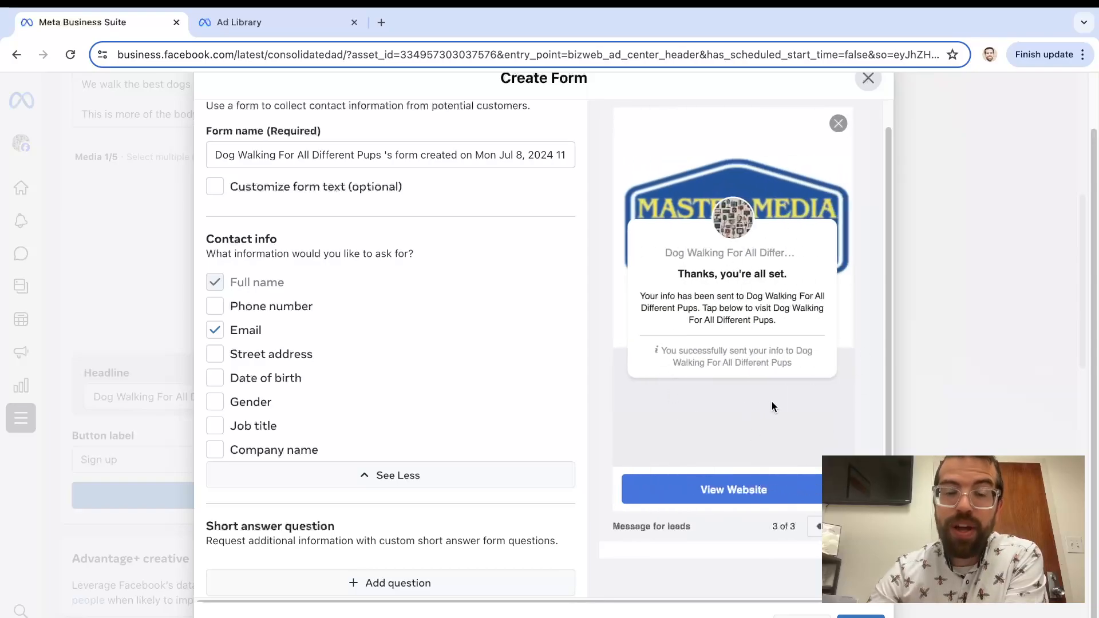
{"action": "left_click", "coordinate": [860, 617]}
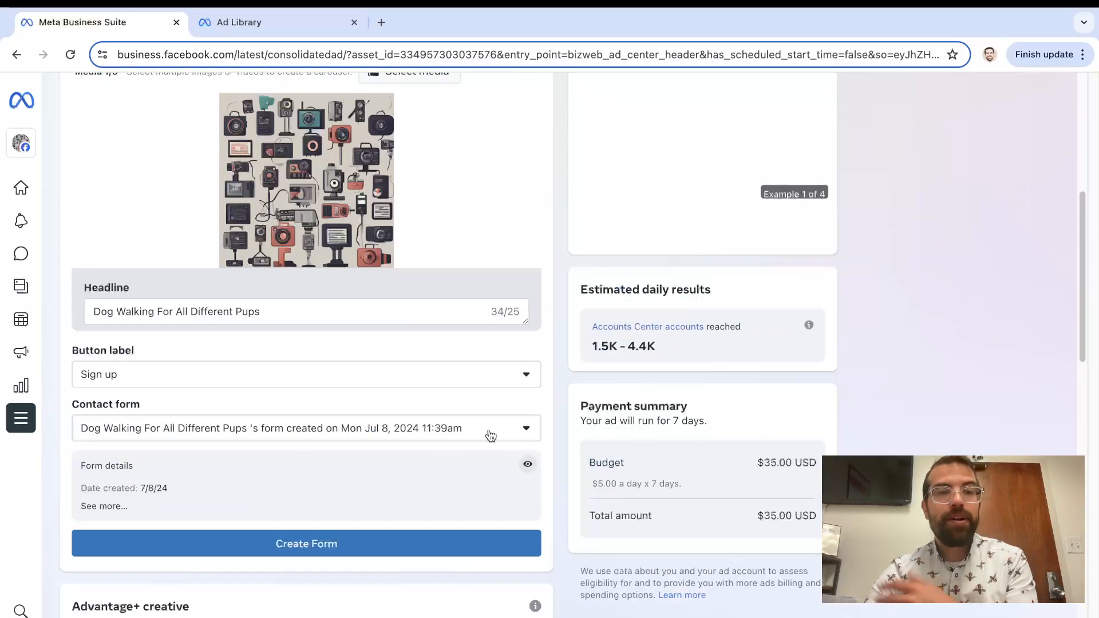
Start creating another contact form and close it without saving
{"action": "left_click", "coordinate": [351, 548]}
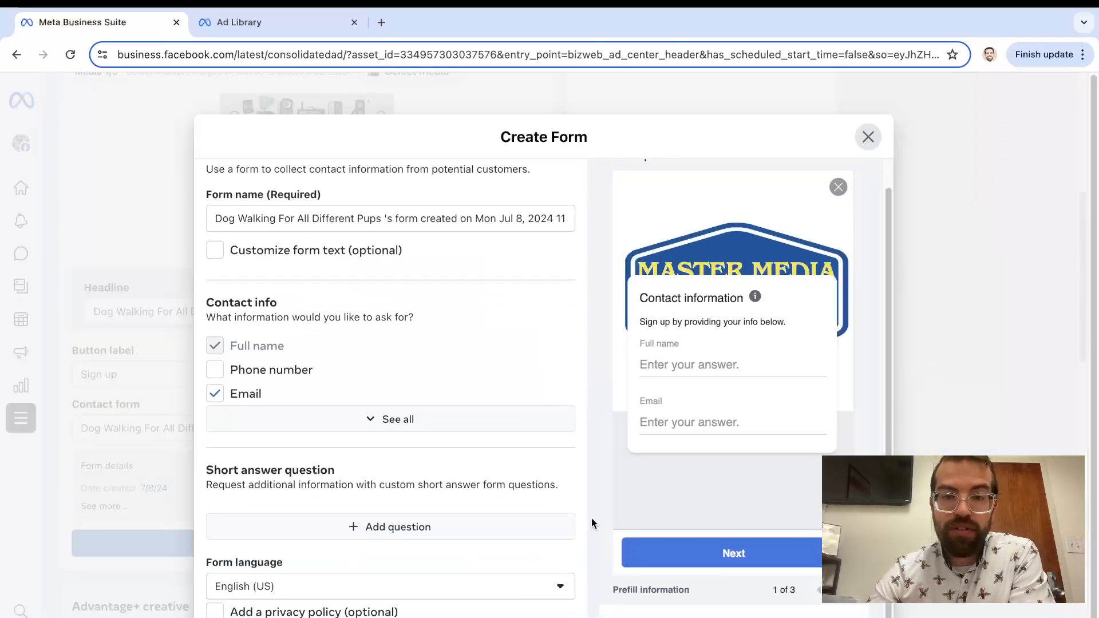
{"action": "key", "text": "Escape"}
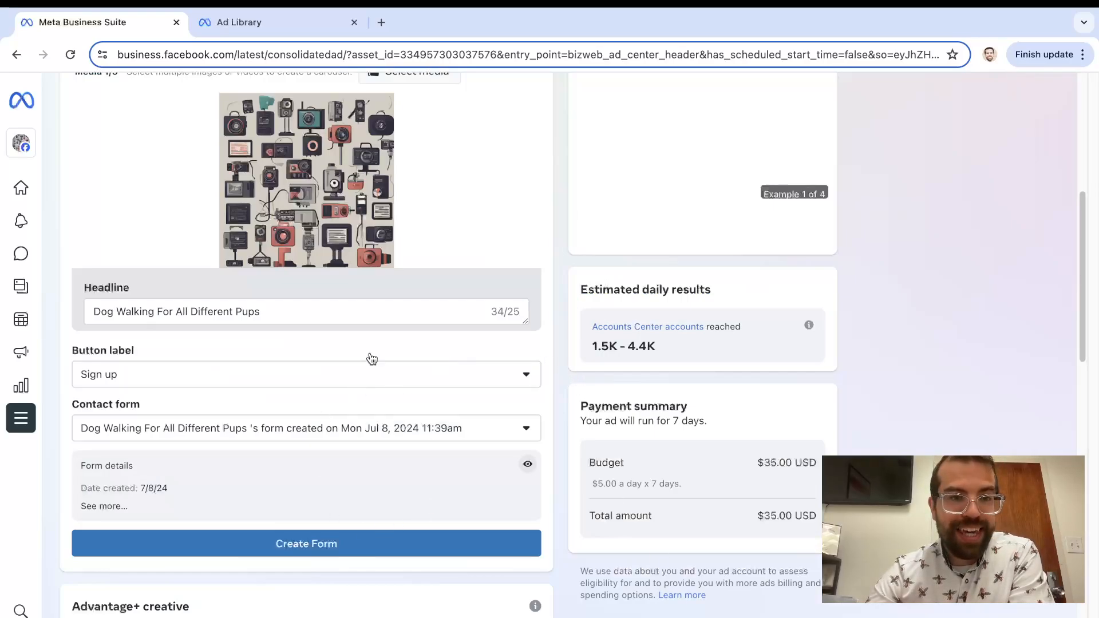
Review the ad settings from the goal and description through Advantage+ creative, special ad category, audience and schedule
{"action": "scroll", "coordinate": [563, 373], "scroll_direction": "up", "scroll_amount": 6}
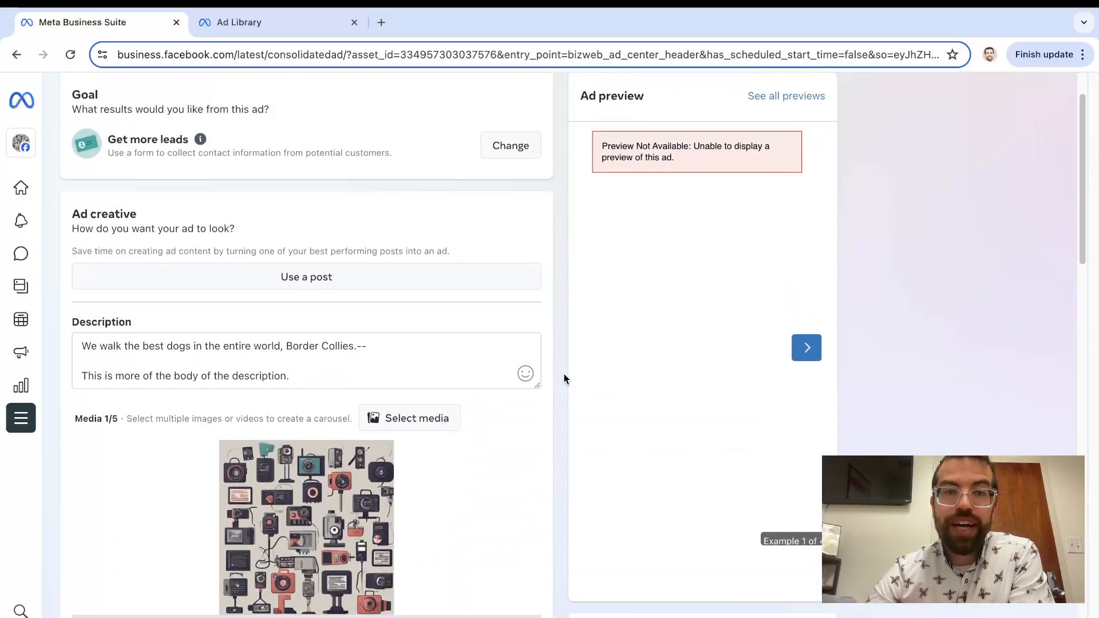
{"action": "scroll", "coordinate": [563, 373], "scroll_direction": "down", "scroll_amount": 5}
{"action": "scroll", "coordinate": [563, 372], "scroll_direction": "down", "scroll_amount": 5}
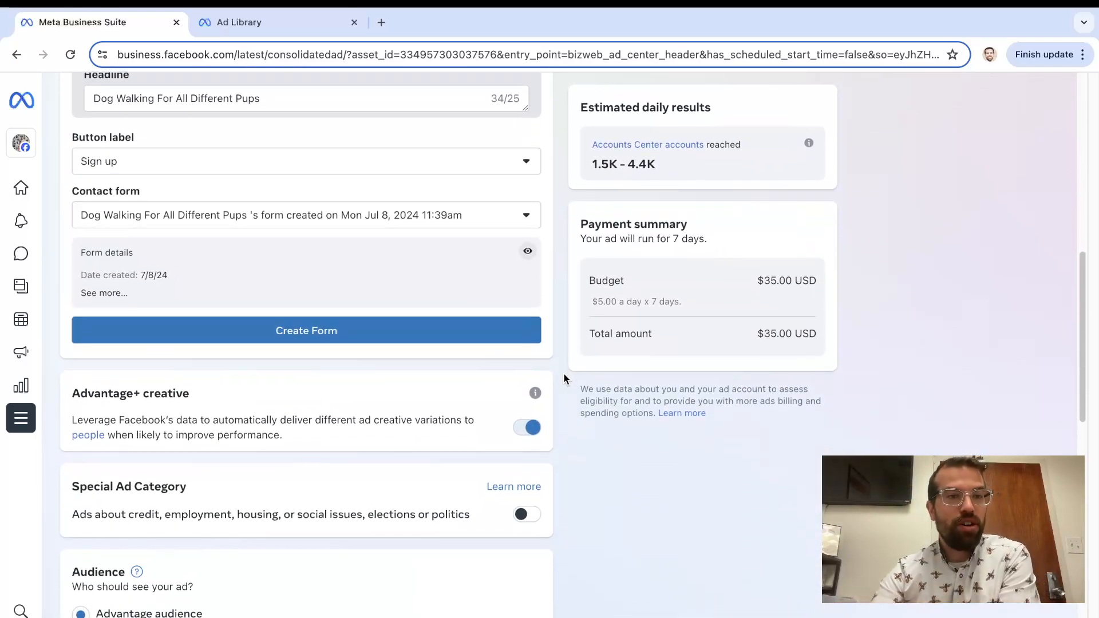
{"action": "scroll", "coordinate": [563, 373], "scroll_direction": "down", "scroll_amount": 2}
{"action": "scroll", "coordinate": [563, 373], "scroll_direction": "down", "scroll_amount": 2}
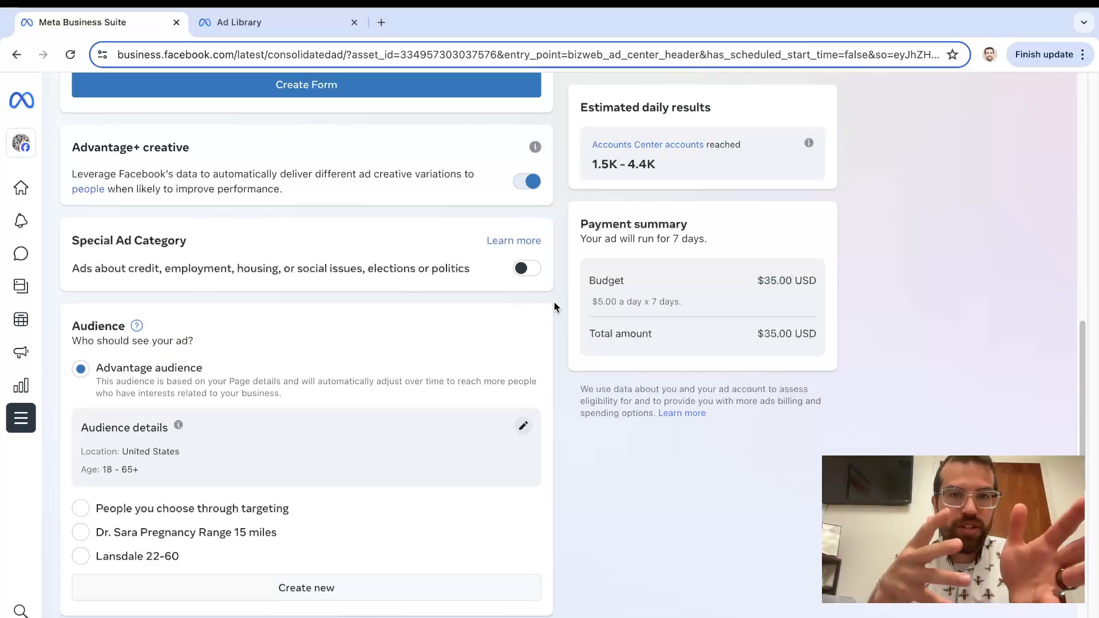
{"action": "scroll", "coordinate": [554, 301], "scroll_direction": "down", "scroll_amount": 1}
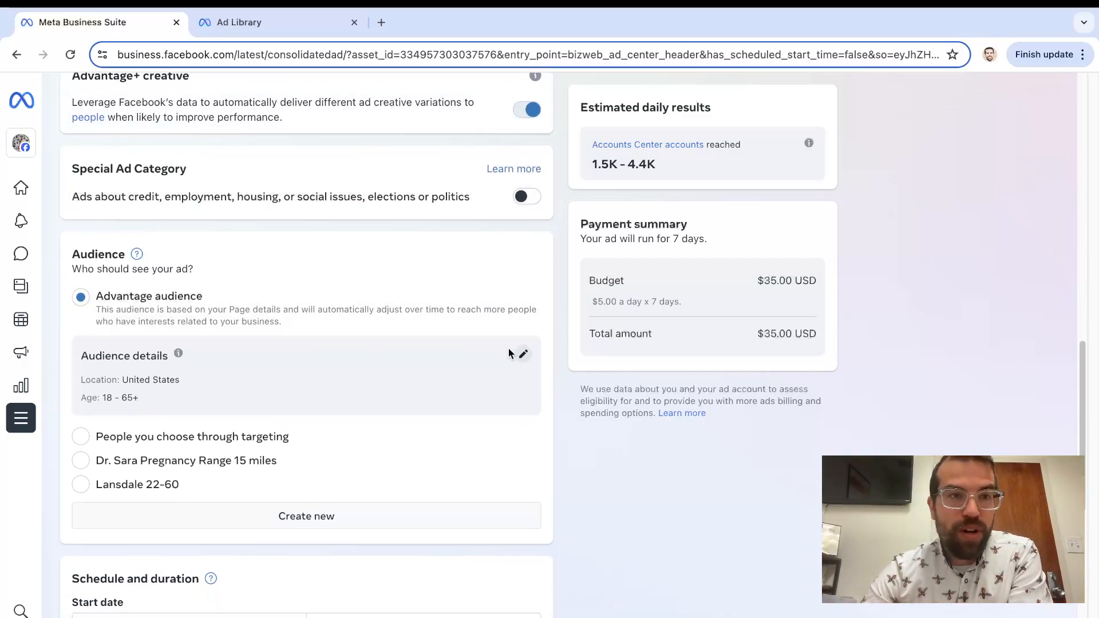
{"action": "scroll", "coordinate": [509, 350], "scroll_direction": "down", "scroll_amount": 2}
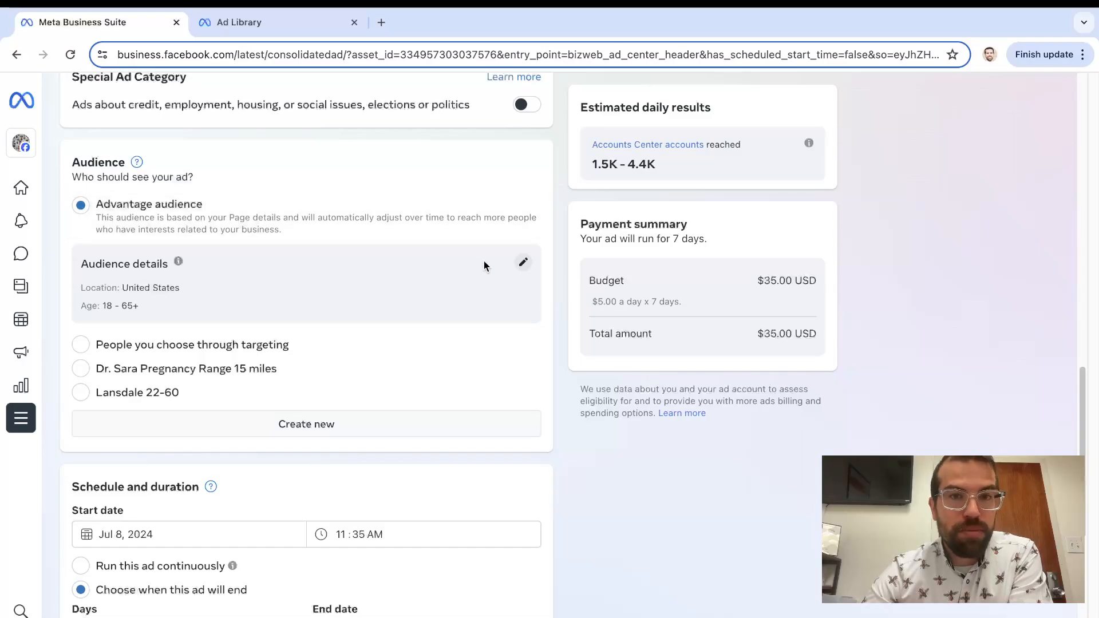
Edit the Advantage audience details and set the age range to 23–37
{"action": "left_click", "coordinate": [523, 263]}
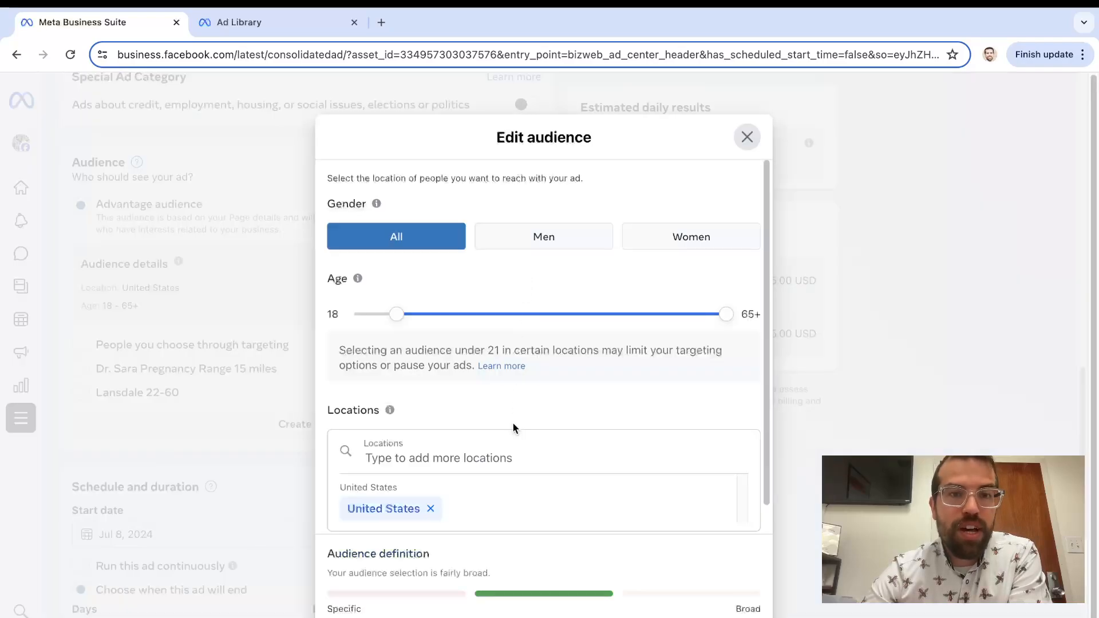
{"action": "scroll", "coordinate": [513, 427], "scroll_direction": "down", "scroll_amount": 2}
{"action": "scroll", "coordinate": [513, 427], "scroll_direction": "down", "scroll_amount": 1}
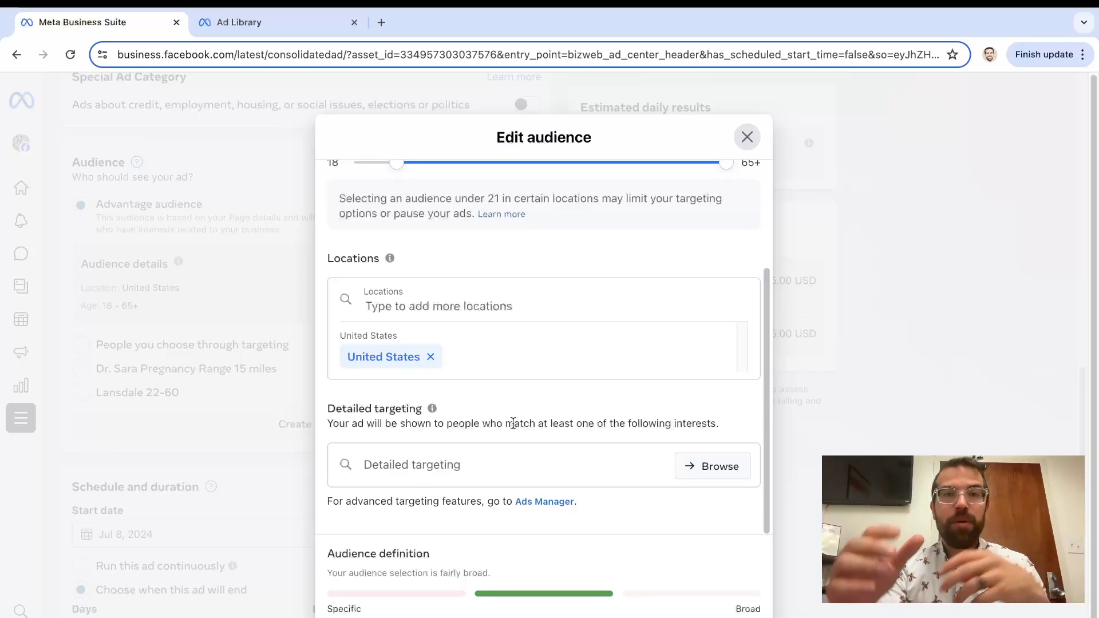
{"action": "scroll", "coordinate": [513, 423], "scroll_direction": "up", "scroll_amount": 4}
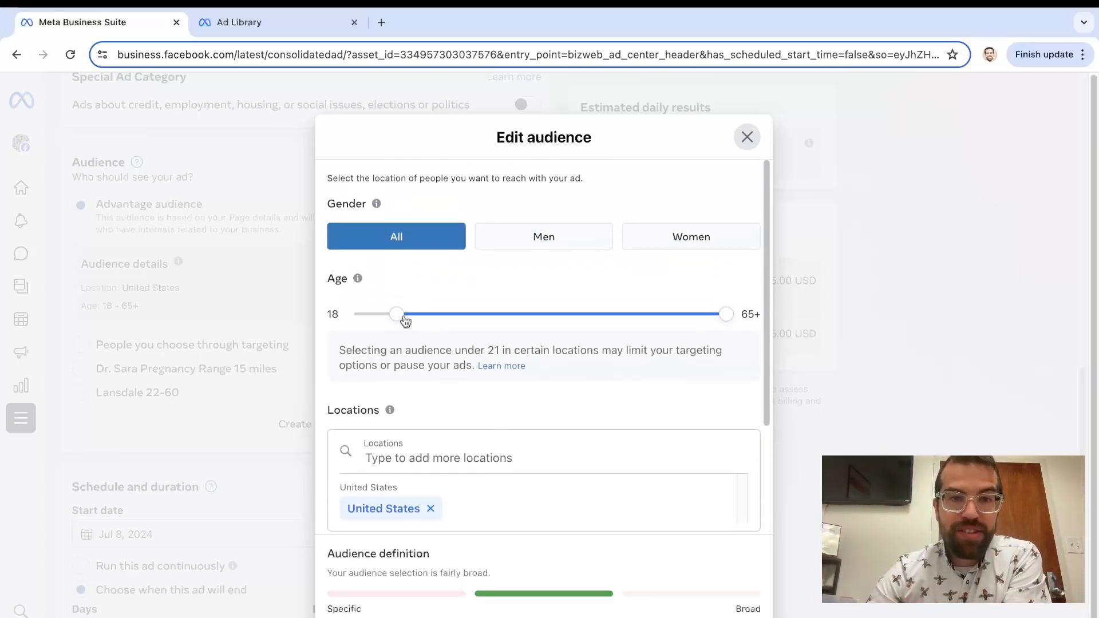
{"action": "left_click_drag", "start_coordinate": [403, 319], "coordinate": [431, 321]}
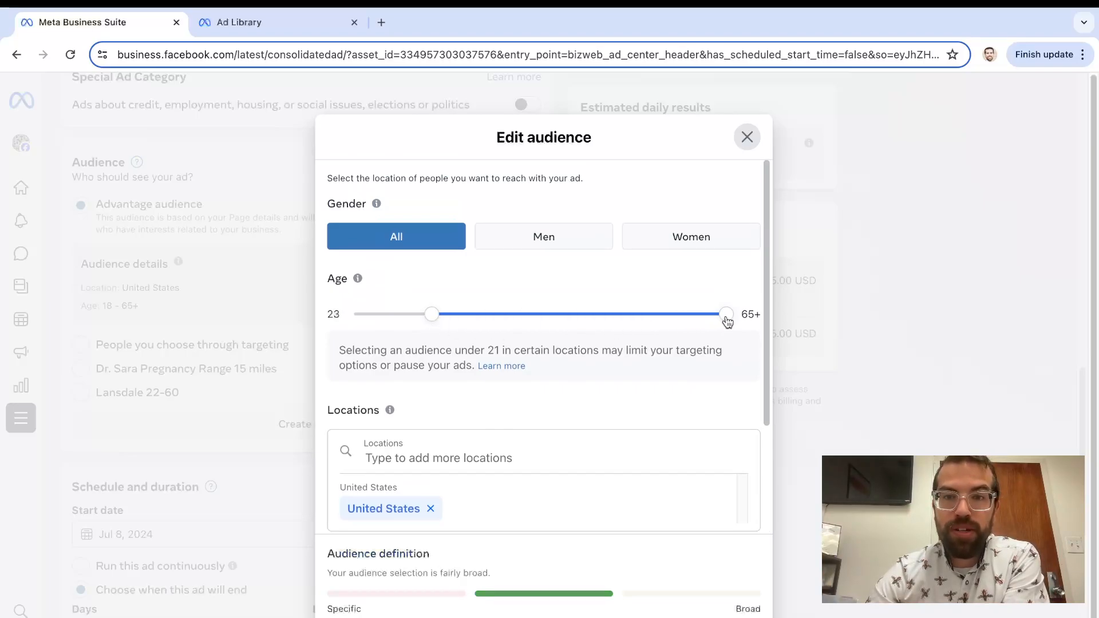
{"action": "left_click_drag", "start_coordinate": [726, 314], "coordinate": [528, 318]}
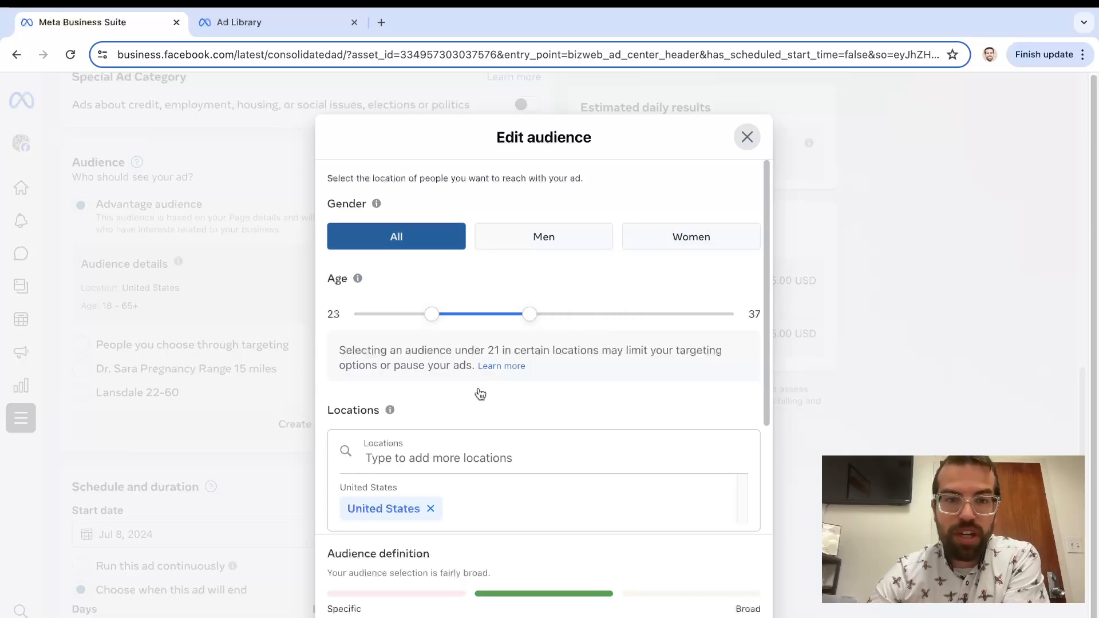
Replace the audience's United States location with New York, New York, United States and set its radius to 10 mi
{"action": "scroll", "coordinate": [480, 393], "scroll_direction": "down", "scroll_amount": 3}
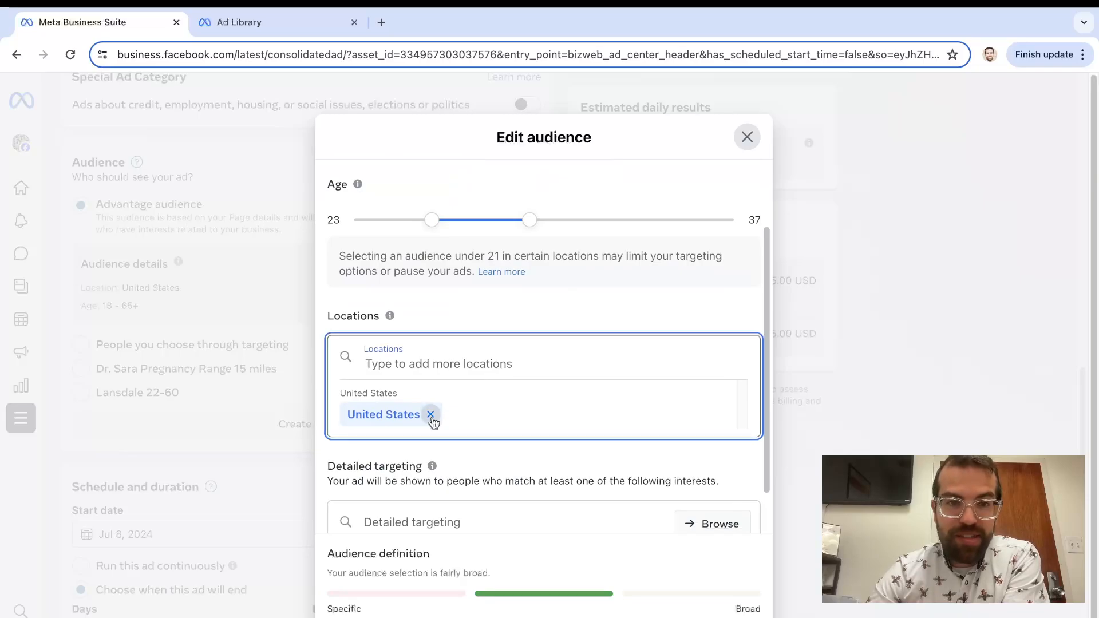
{"action": "left_click", "coordinate": [432, 416]}
{"action": "left_click", "coordinate": [532, 168]}
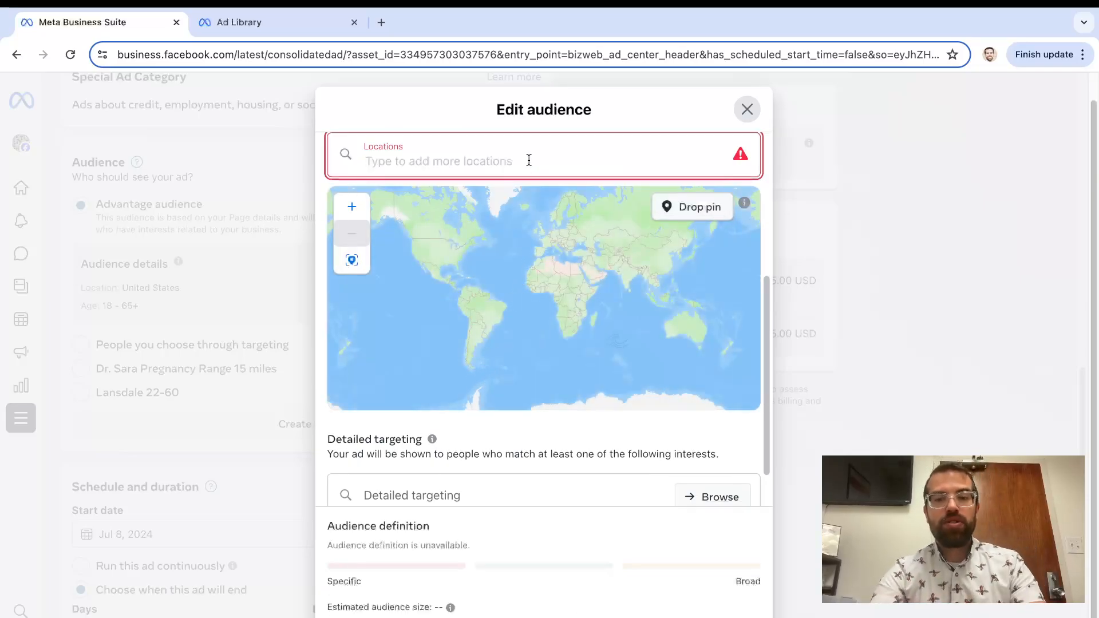
{"action": "type", "text": "new york"}
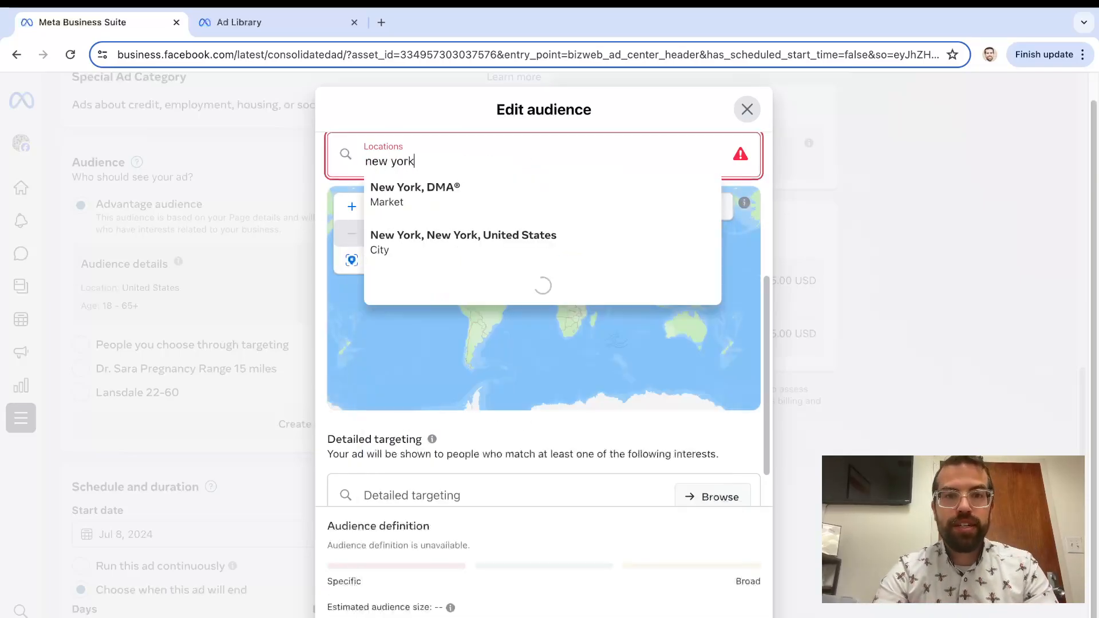
{"action": "left_click", "coordinate": [515, 239]}
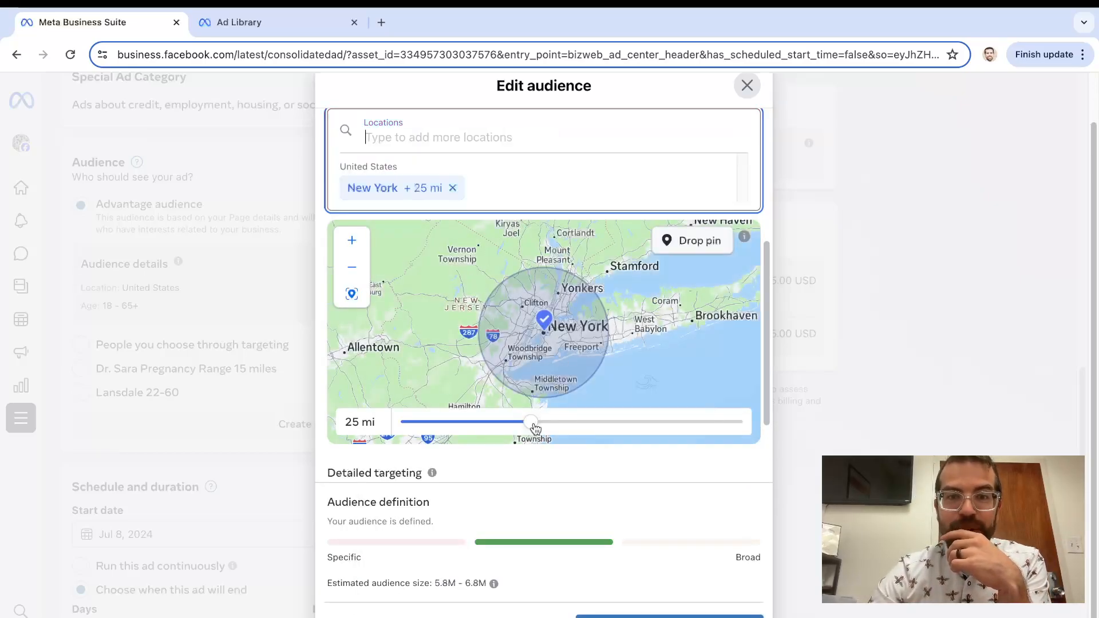
{"action": "left_click_drag", "start_coordinate": [535, 429], "coordinate": [723, 422]}
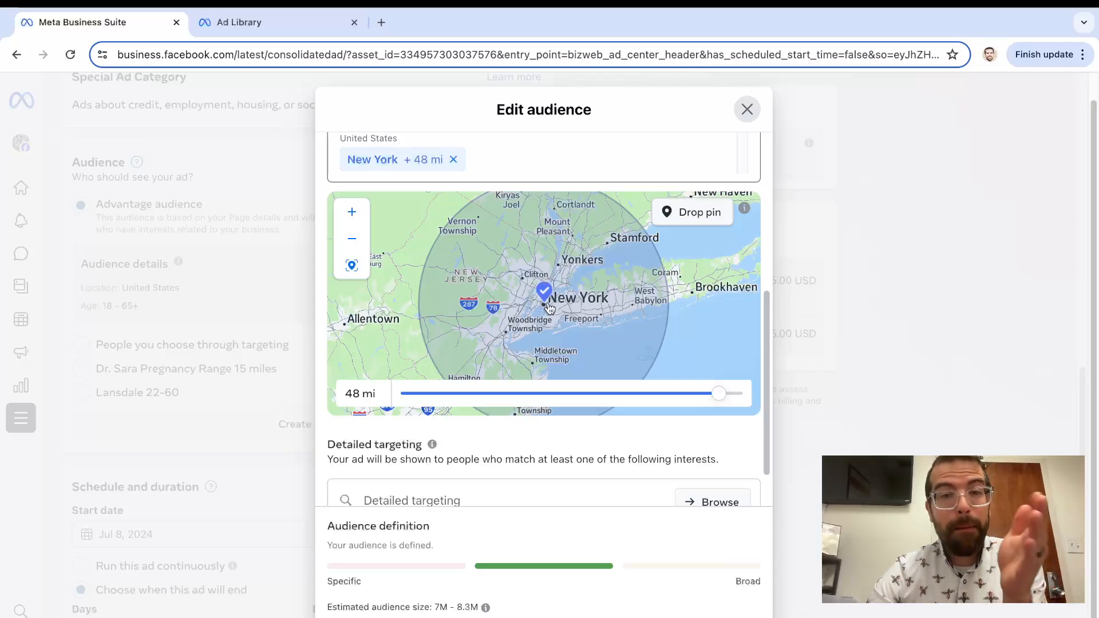
{"action": "left_click_drag", "start_coordinate": [719, 400], "coordinate": [400, 393]}
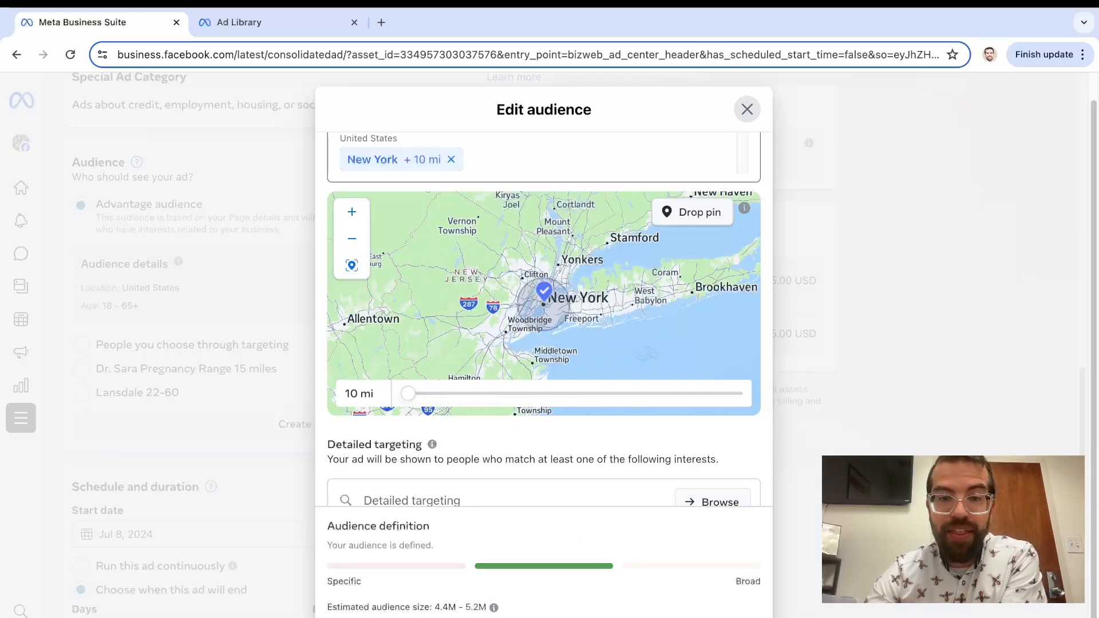
Save the edited Advantage audience details and review the audience options offered for the ad
{"action": "scroll", "coordinate": [620, 544], "scroll_direction": "down", "scroll_amount": 1}
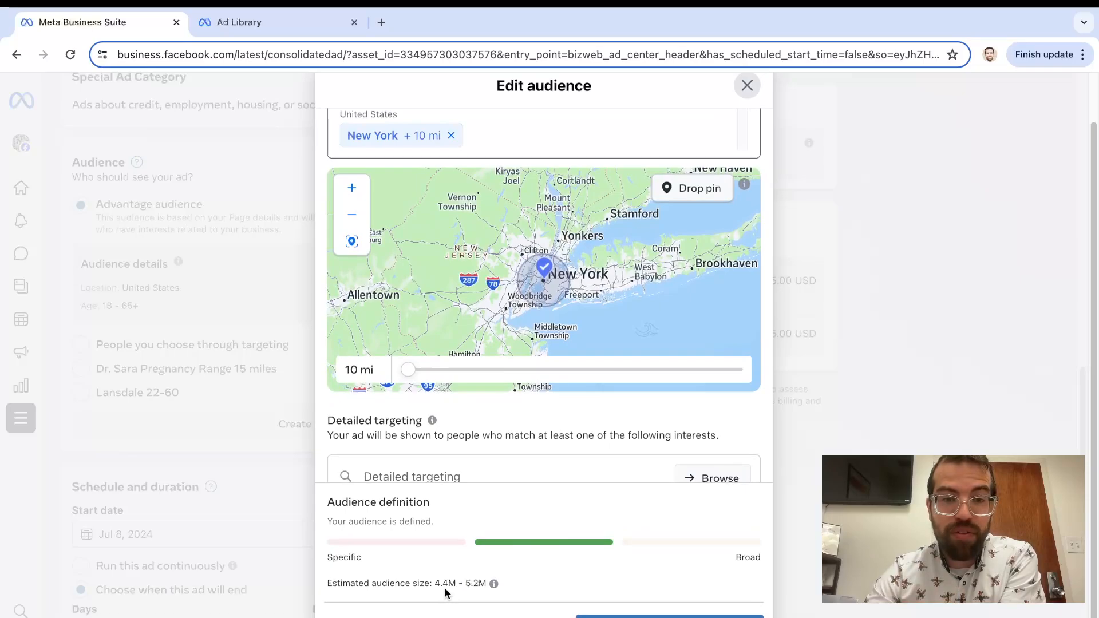
{"action": "left_click", "coordinate": [626, 615]}
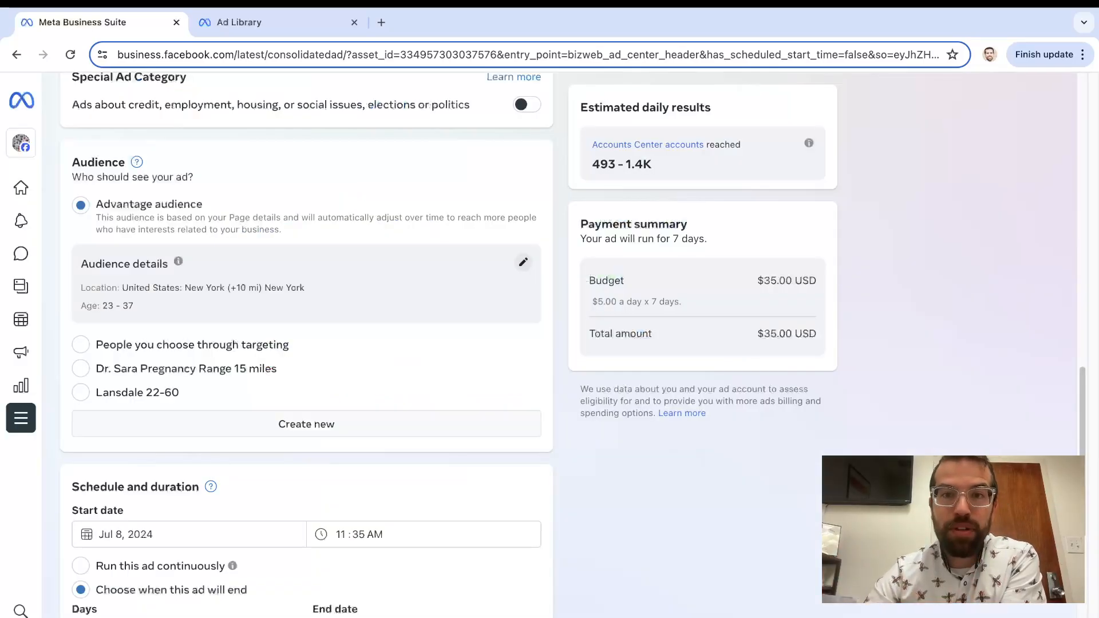
{"action": "scroll", "coordinate": [583, 508], "scroll_direction": "down", "scroll_amount": 3}
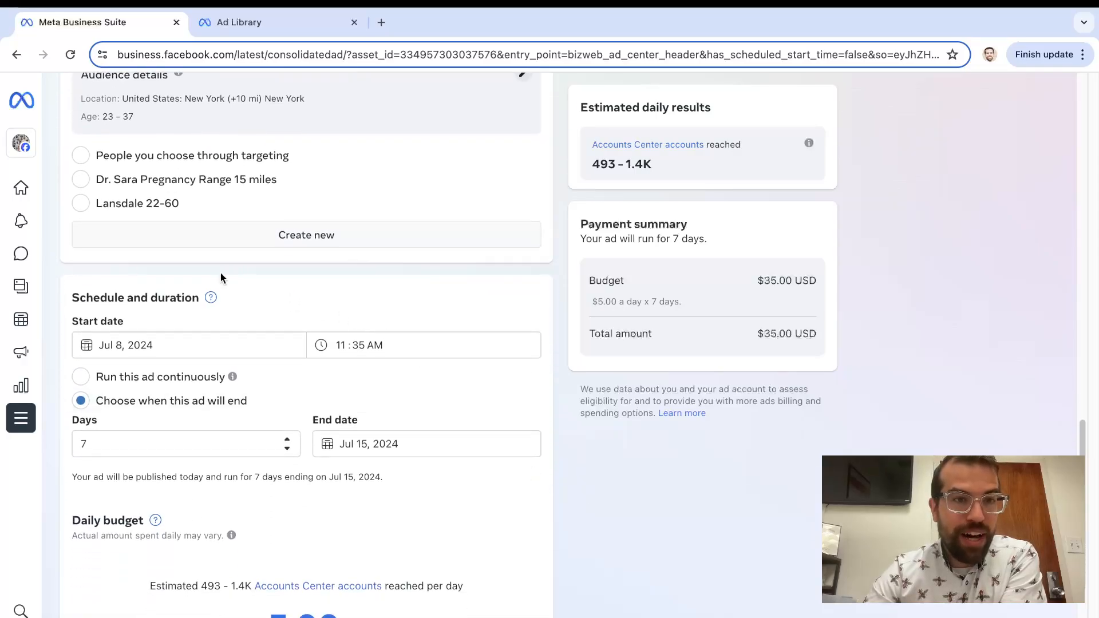
{"action": "scroll", "coordinate": [278, 289], "scroll_direction": "up", "scroll_amount": 5}
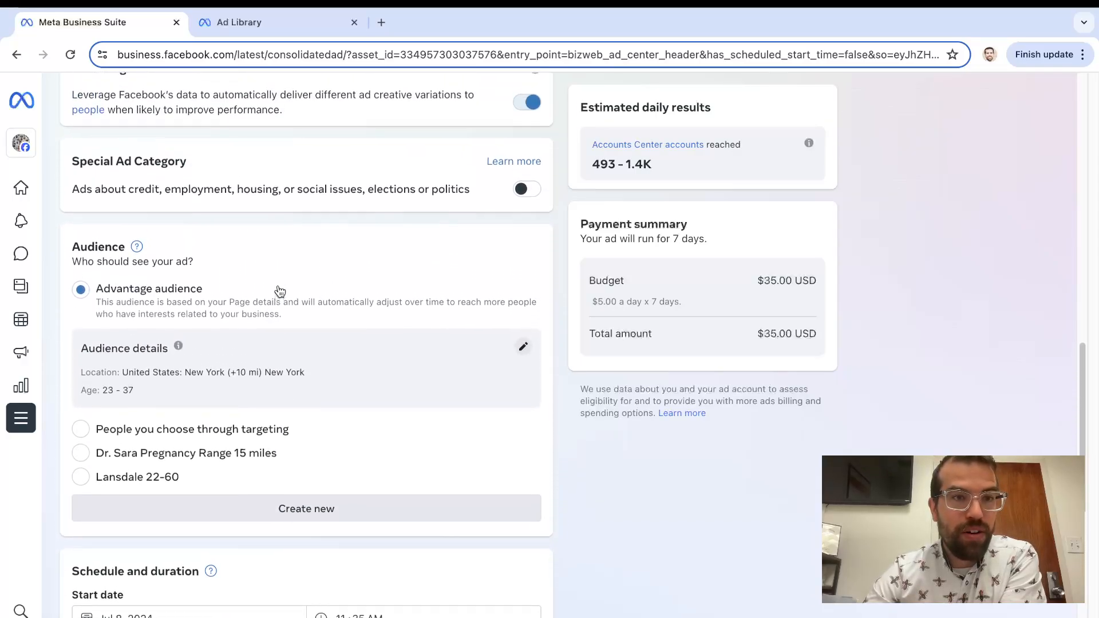
{"action": "scroll", "coordinate": [163, 297], "scroll_direction": "down", "scroll_amount": 2}
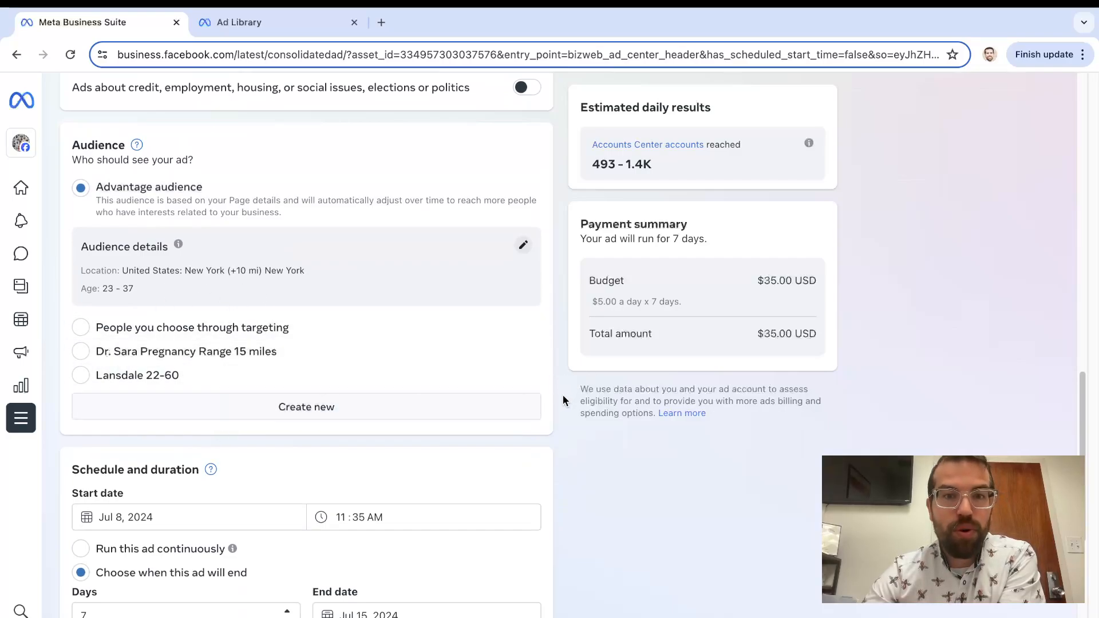
{"action": "scroll", "coordinate": [563, 395], "scroll_direction": "down", "scroll_amount": 2}
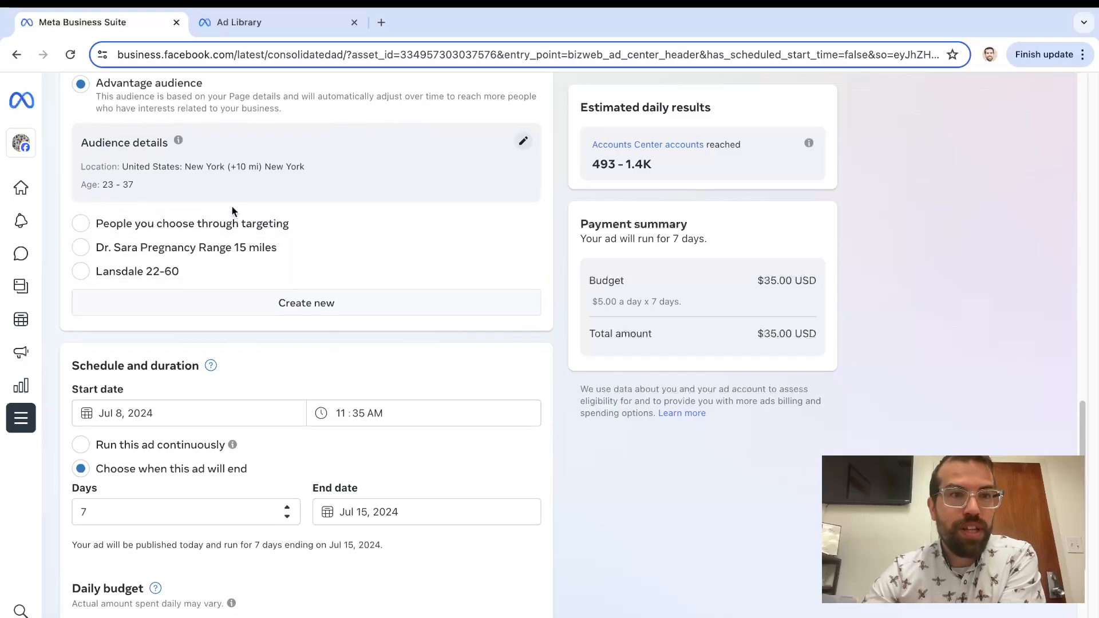
{"action": "scroll", "coordinate": [243, 270], "scroll_direction": "up", "scroll_amount": 3}
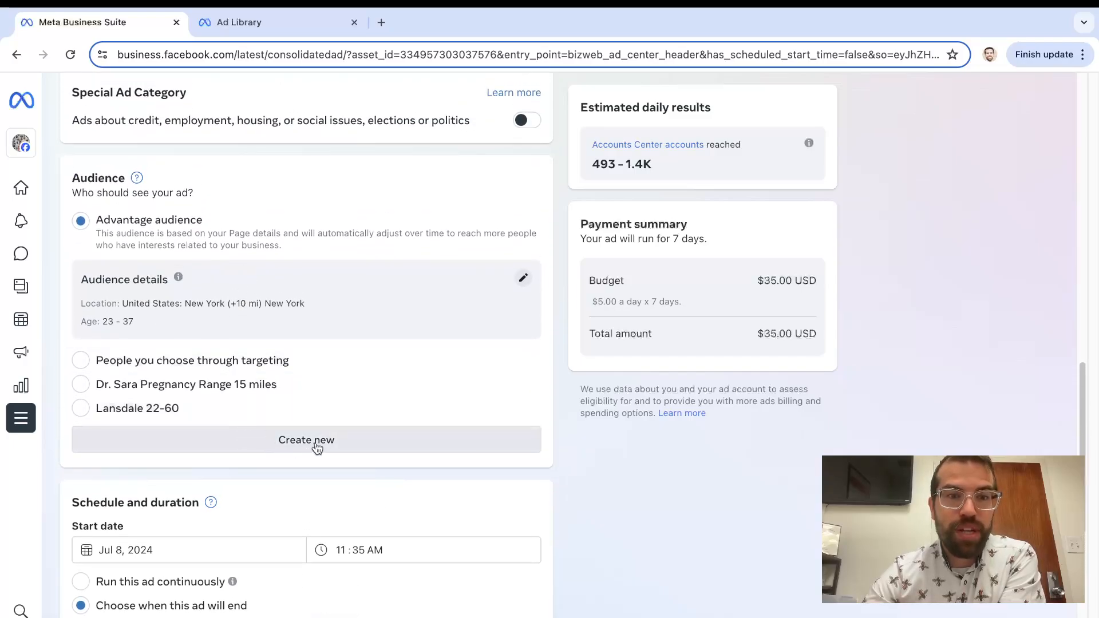
{"action": "scroll", "coordinate": [561, 400], "scroll_direction": "down", "scroll_amount": 3}
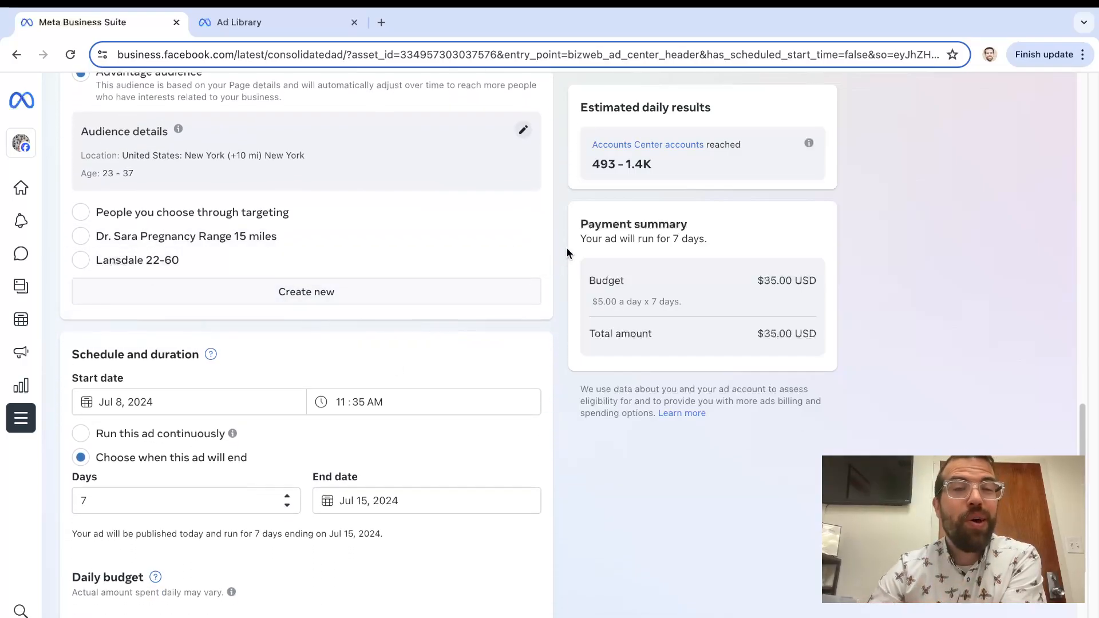
Set the ad's start date to Jul 12, 2024
{"action": "scroll", "coordinate": [561, 393], "scroll_direction": "down", "scroll_amount": 3}
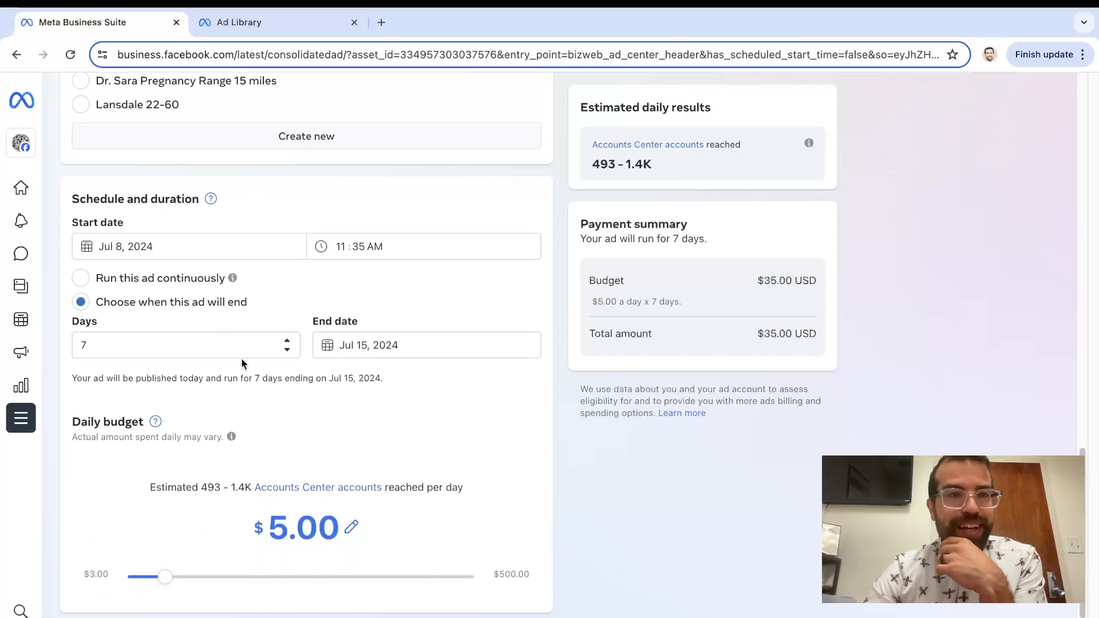
{"action": "left_click", "coordinate": [159, 246]}
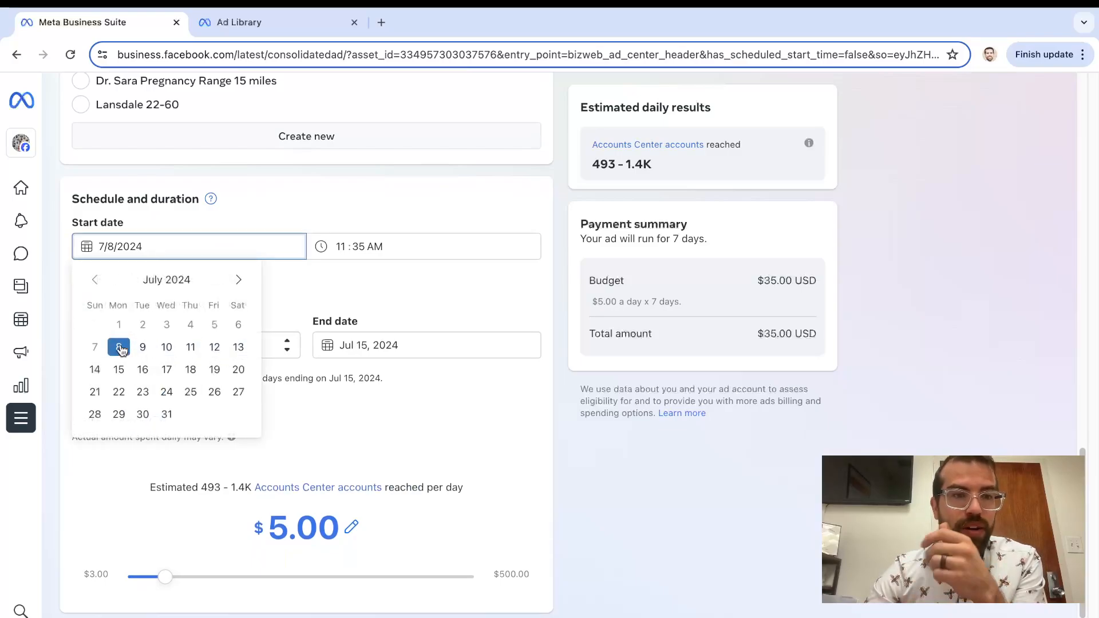
{"action": "left_click", "coordinate": [214, 348]}
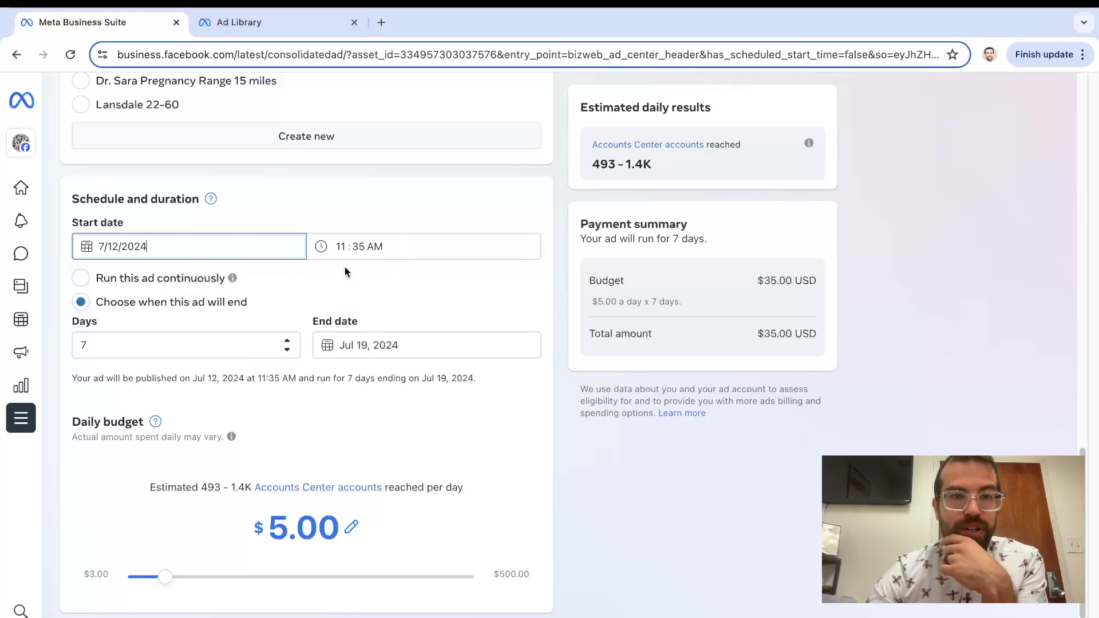
Compare running the ad continuously with choosing when it will end, keep the latter and set the end date to Jul 31, 2024
{"action": "left_click", "coordinate": [83, 285]}
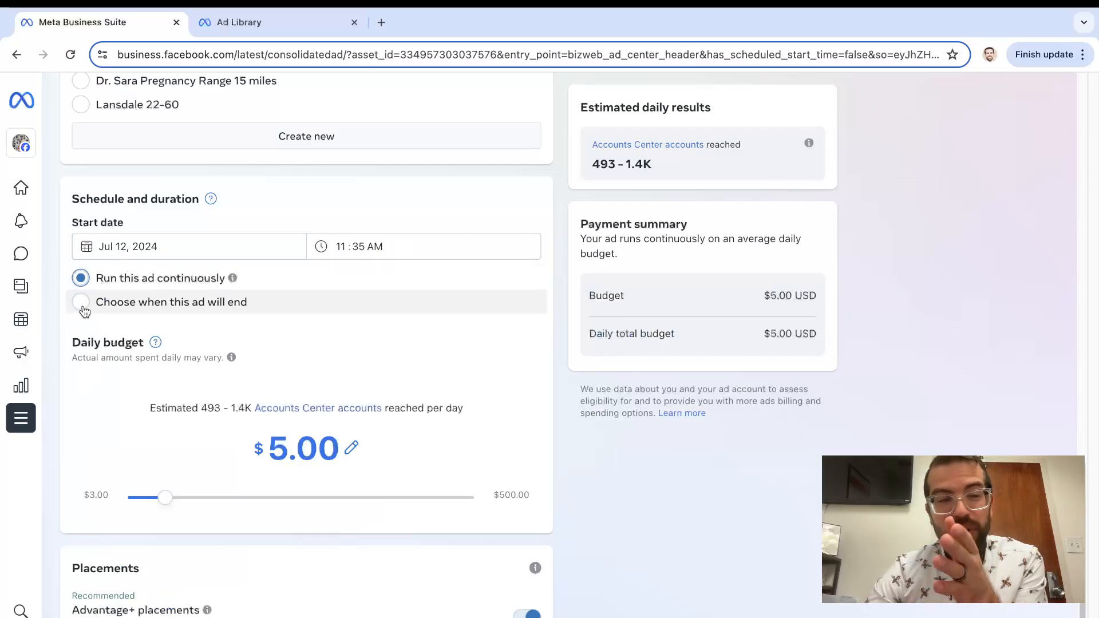
{"action": "left_click", "coordinate": [84, 308]}
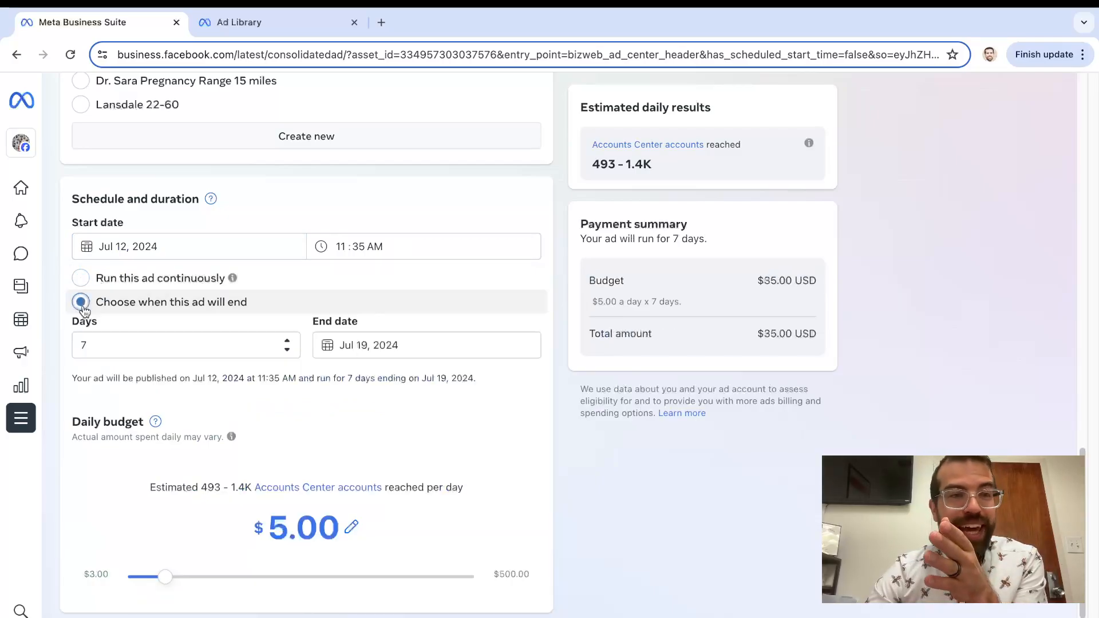
{"action": "left_click", "coordinate": [288, 342]}
{"action": "left_click", "coordinate": [335, 344]}
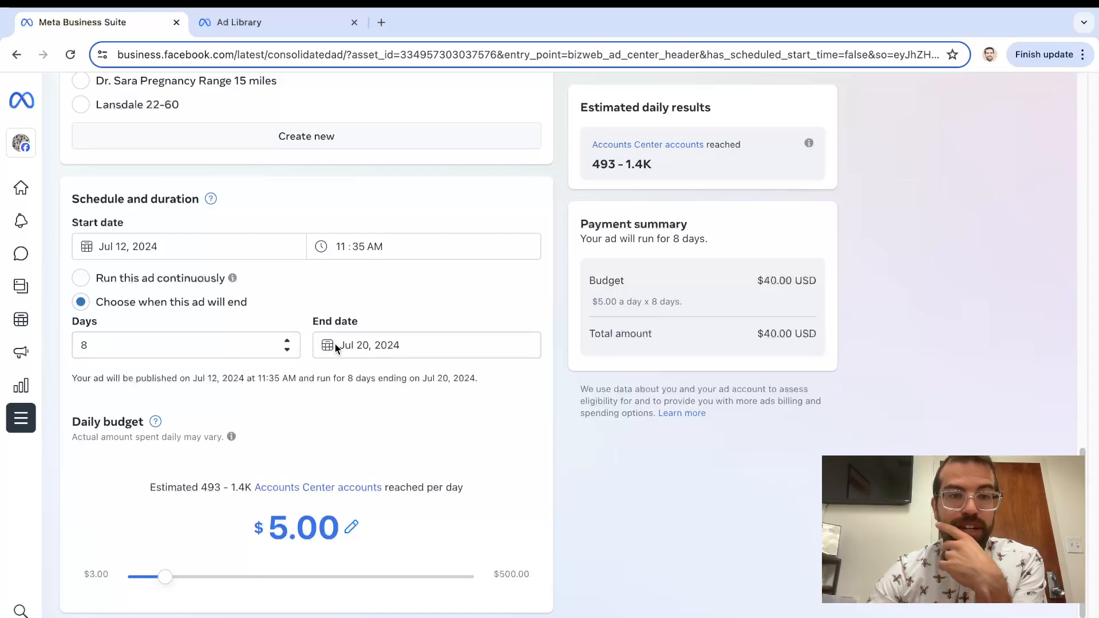
{"action": "left_click", "coordinate": [332, 349]}
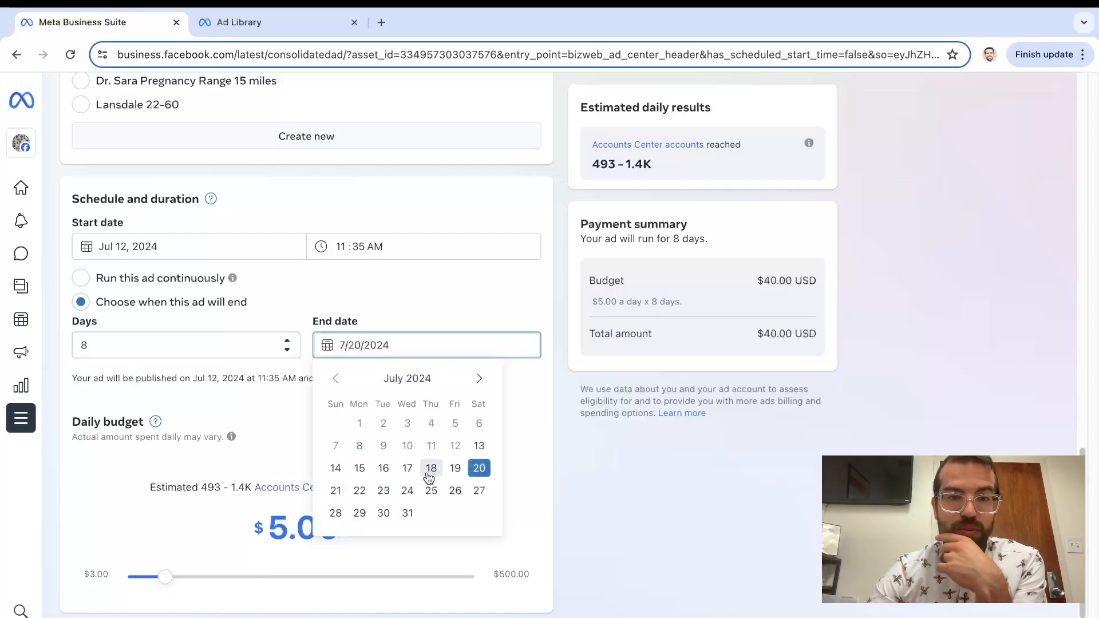
{"action": "left_click", "coordinate": [407, 514]}
{"action": "left_click", "coordinate": [511, 427]}
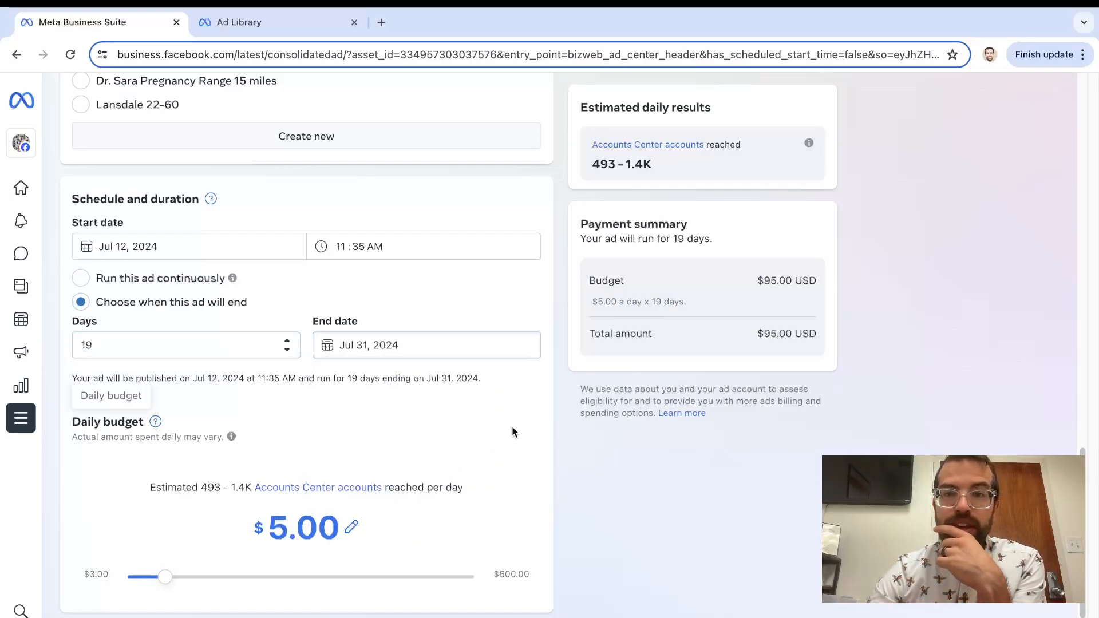
{"action": "left_click", "coordinate": [259, 525]}
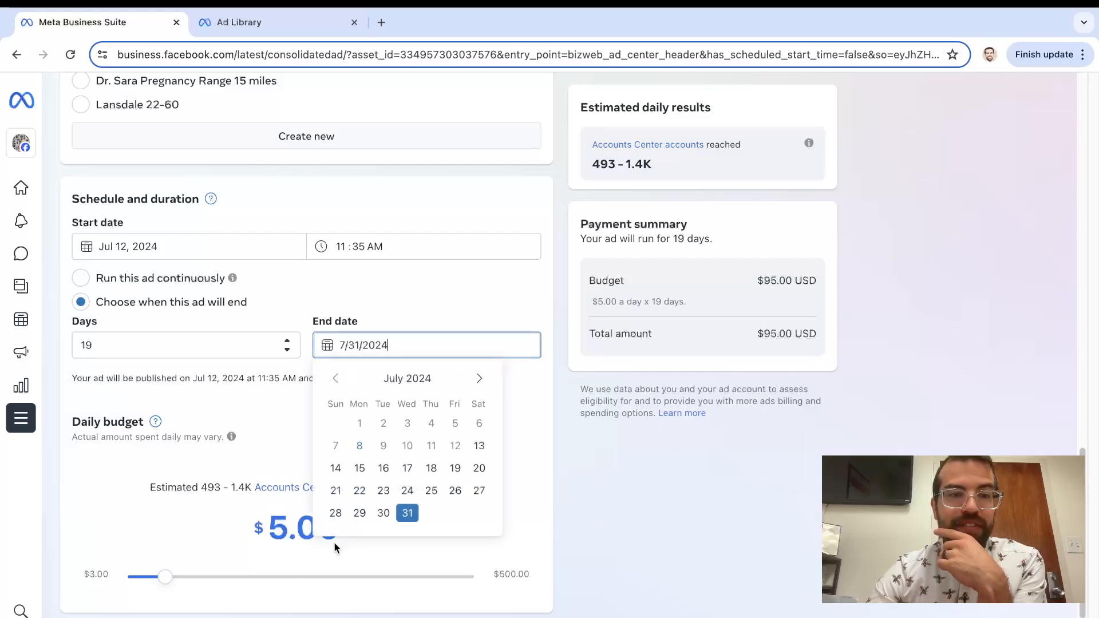
{"action": "left_click", "coordinate": [258, 445]}
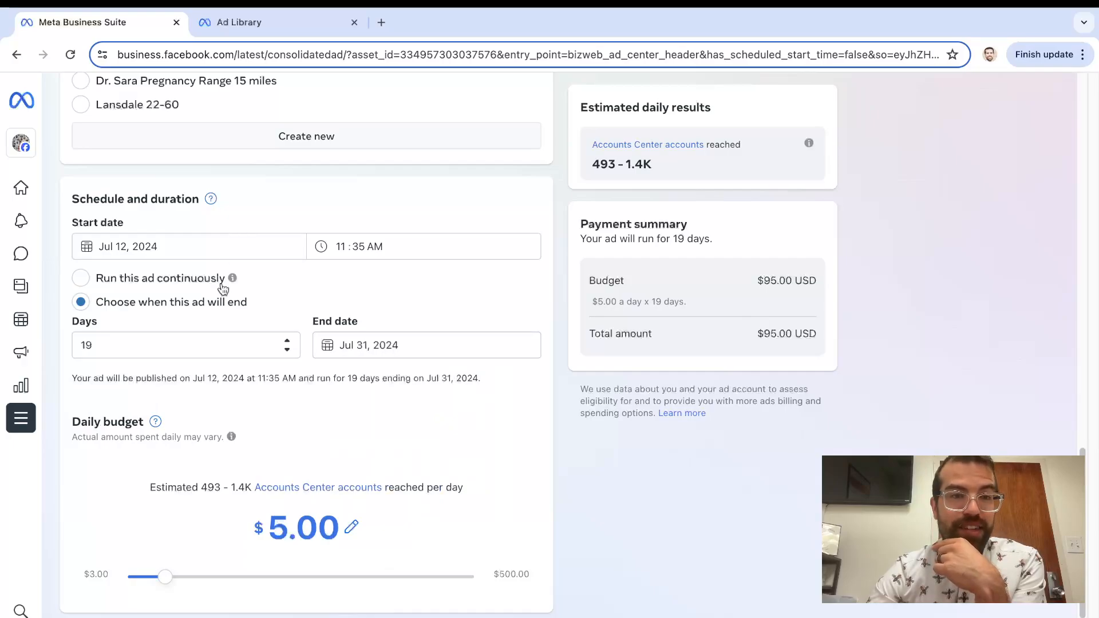
Try daily budgets of $14, $30, $5, $10 and $4 to compare the estimated daily reach and total amount
{"action": "left_click", "coordinate": [166, 580]}
{"action": "left_click", "coordinate": [169, 581]}
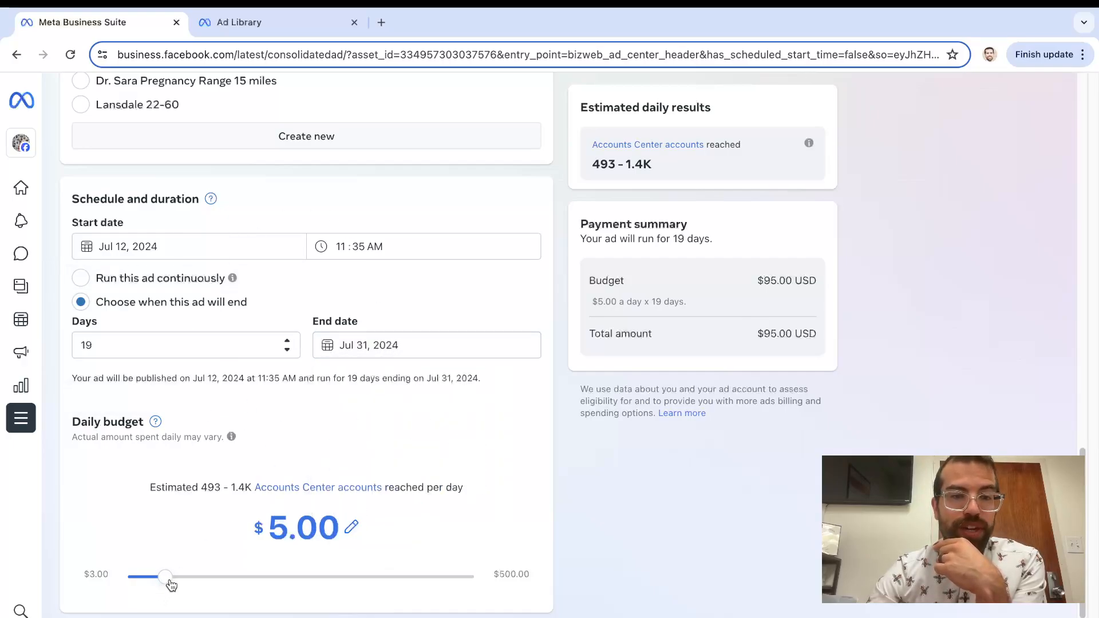
{"action": "left_click_drag", "start_coordinate": [168, 578], "coordinate": [270, 578]}
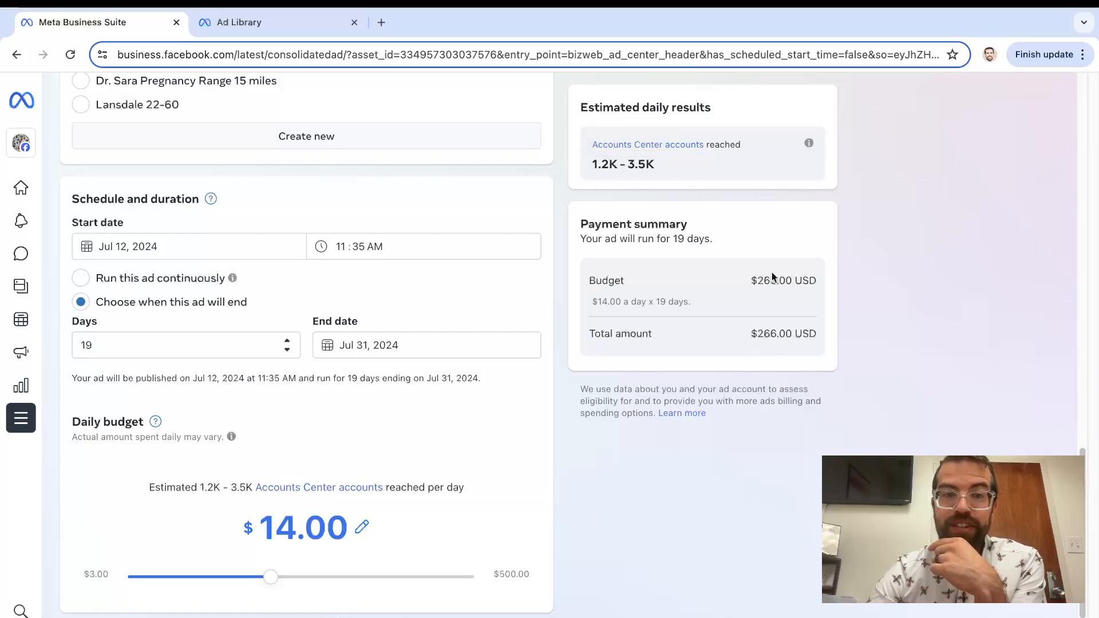
{"action": "left_click_drag", "start_coordinate": [271, 581], "coordinate": [348, 583]}
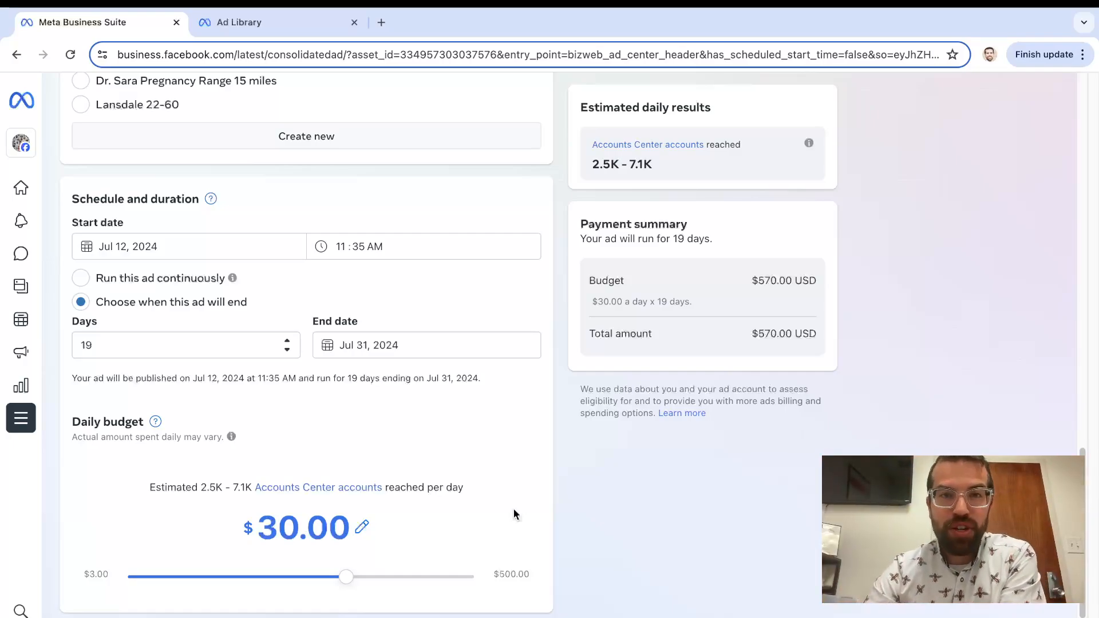
{"action": "scroll", "coordinate": [558, 457], "scroll_direction": "down", "scroll_amount": 1}
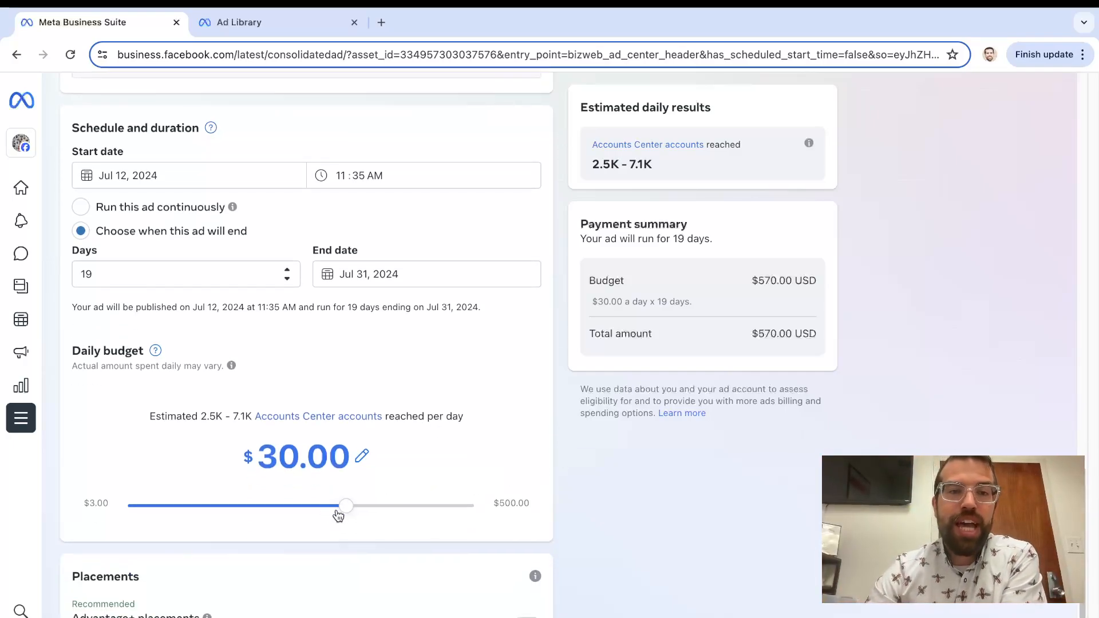
{"action": "left_click_drag", "start_coordinate": [344, 511], "coordinate": [164, 510]}
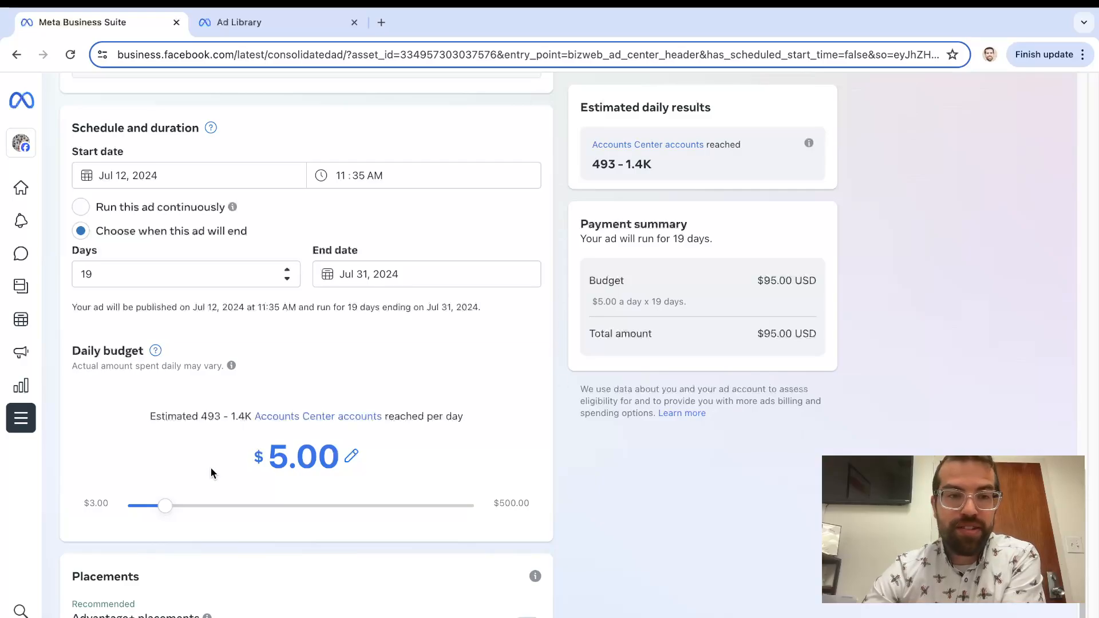
{"action": "left_click_drag", "start_coordinate": [165, 513], "coordinate": [233, 509]}
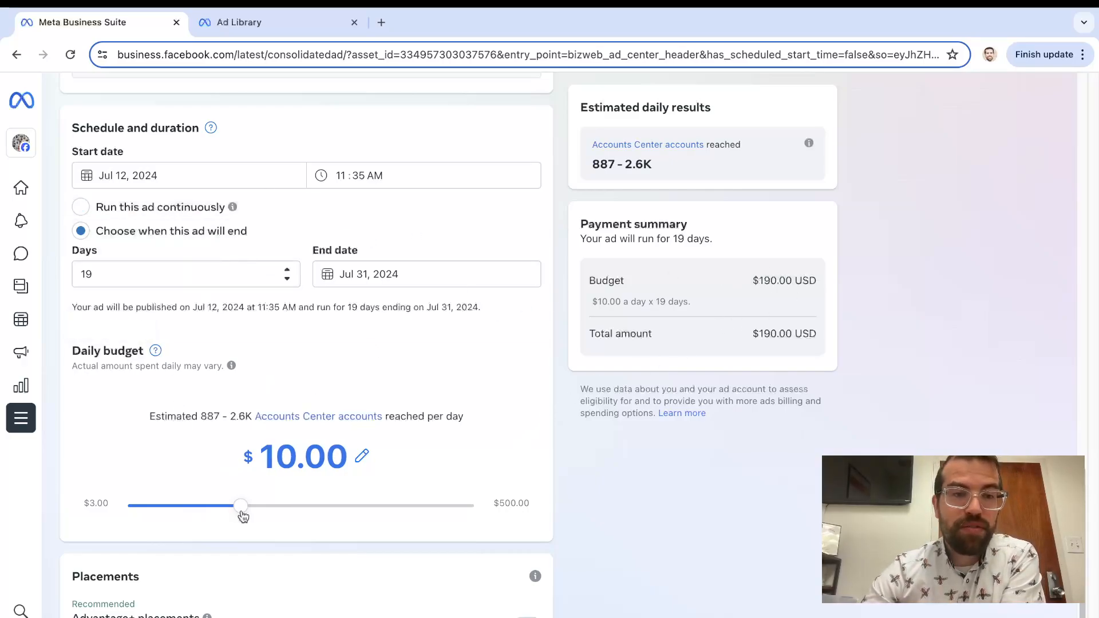
{"action": "left_click_drag", "start_coordinate": [243, 515], "coordinate": [167, 507]}
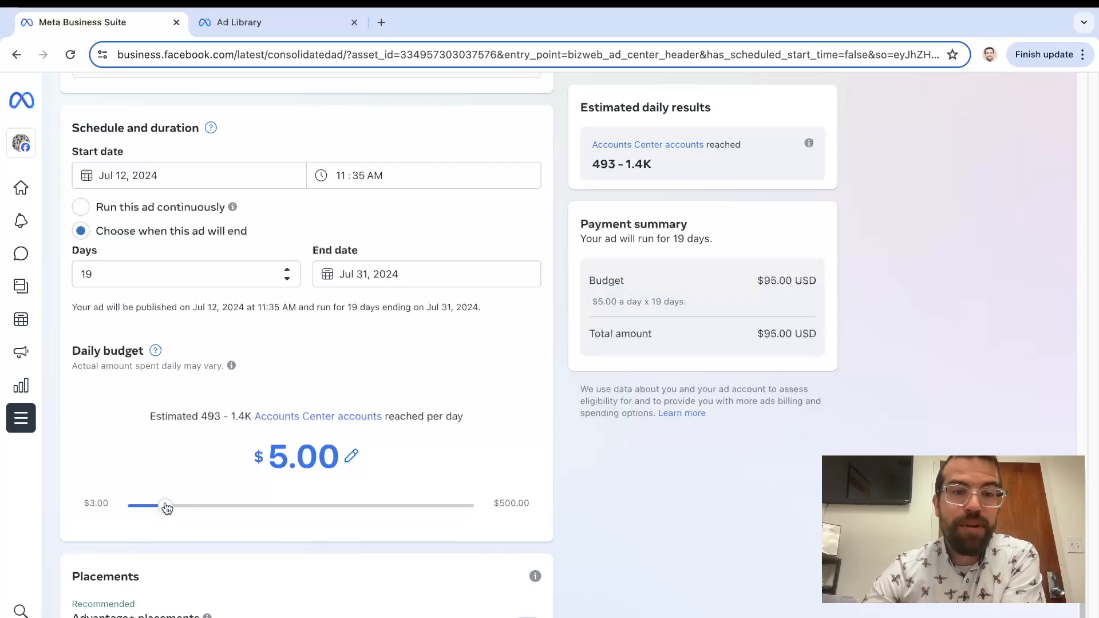
{"action": "scroll", "coordinate": [564, 484], "scroll_direction": "down", "scroll_amount": 3}
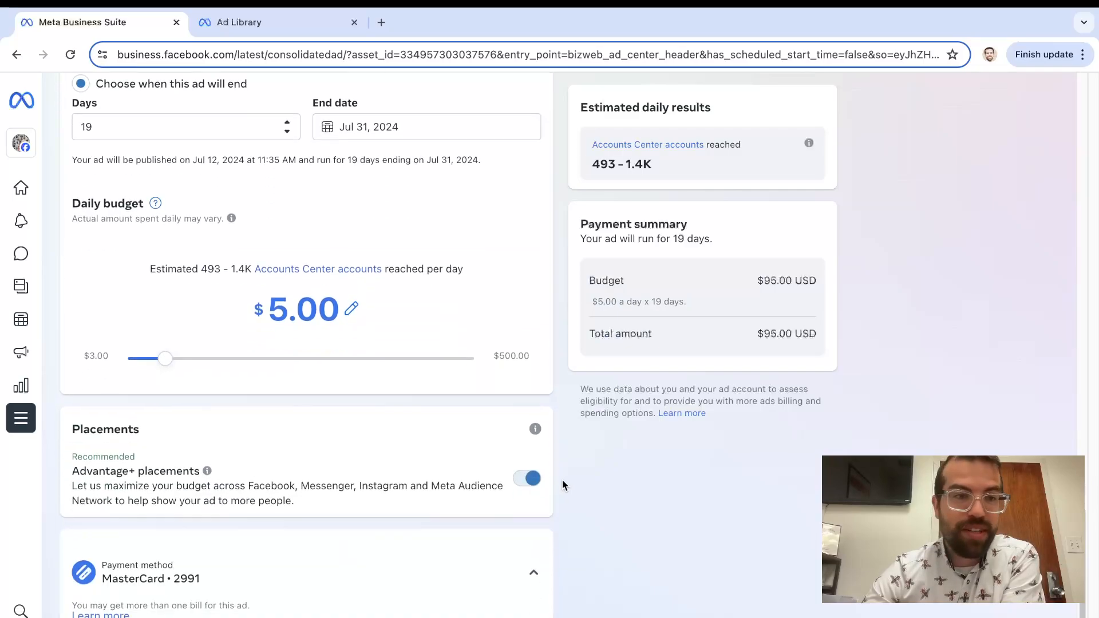
{"action": "left_click_drag", "start_coordinate": [160, 355], "coordinate": [137, 362]}
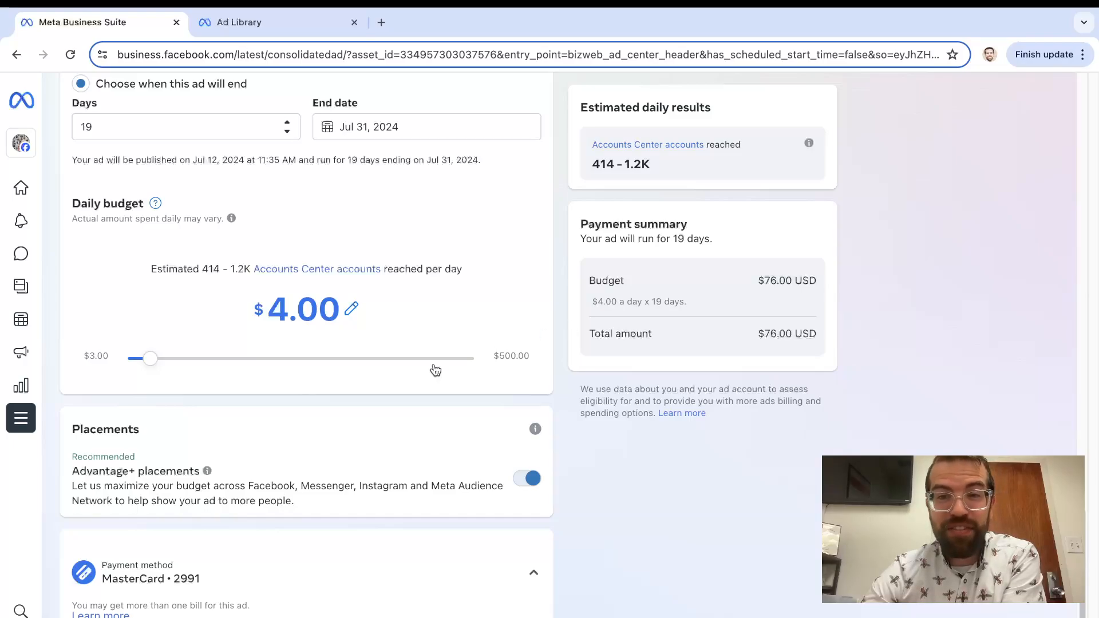
Set the daily budget to $10.00 and check the placements and payment method sections
{"action": "left_click_drag", "start_coordinate": [150, 359], "coordinate": [241, 359]}
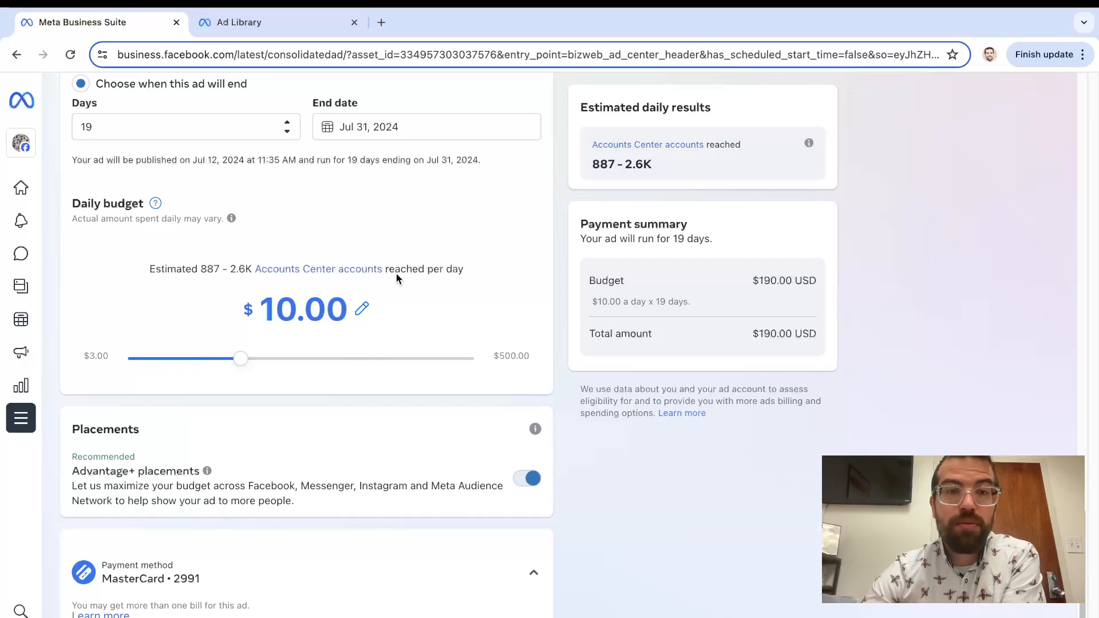
{"action": "scroll", "coordinate": [332, 290], "scroll_direction": "up", "scroll_amount": 4}
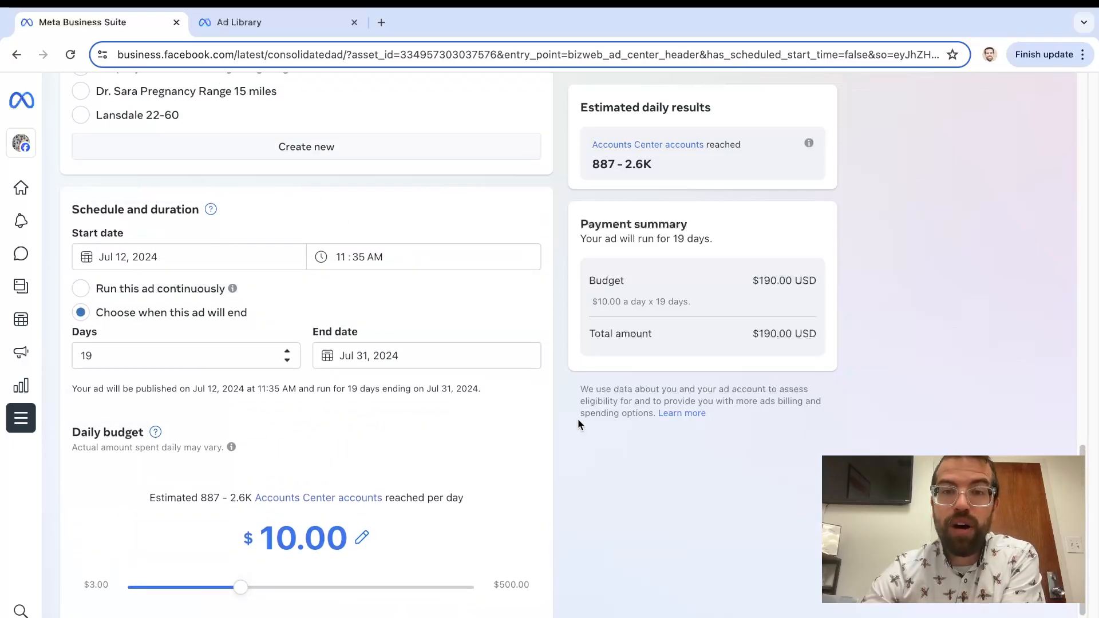
{"action": "scroll", "coordinate": [562, 469], "scroll_direction": "down", "scroll_amount": 5}
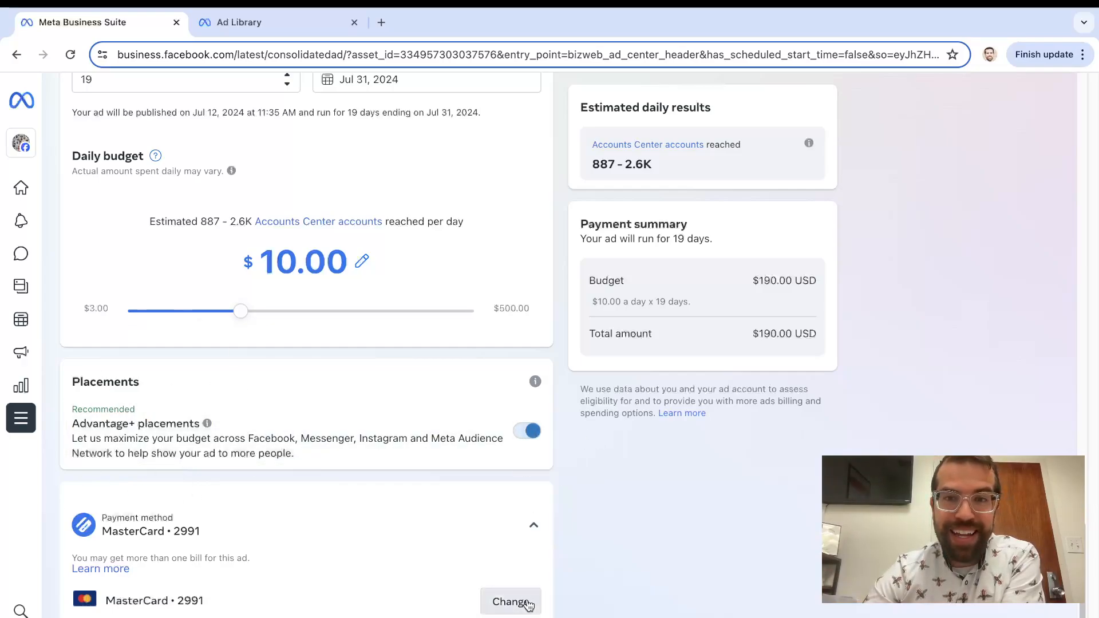
Return to the ad preview beside the goal and creative sections and open all previews of the ad
{"action": "scroll", "coordinate": [611, 466], "scroll_direction": "up", "scroll_amount": 5}
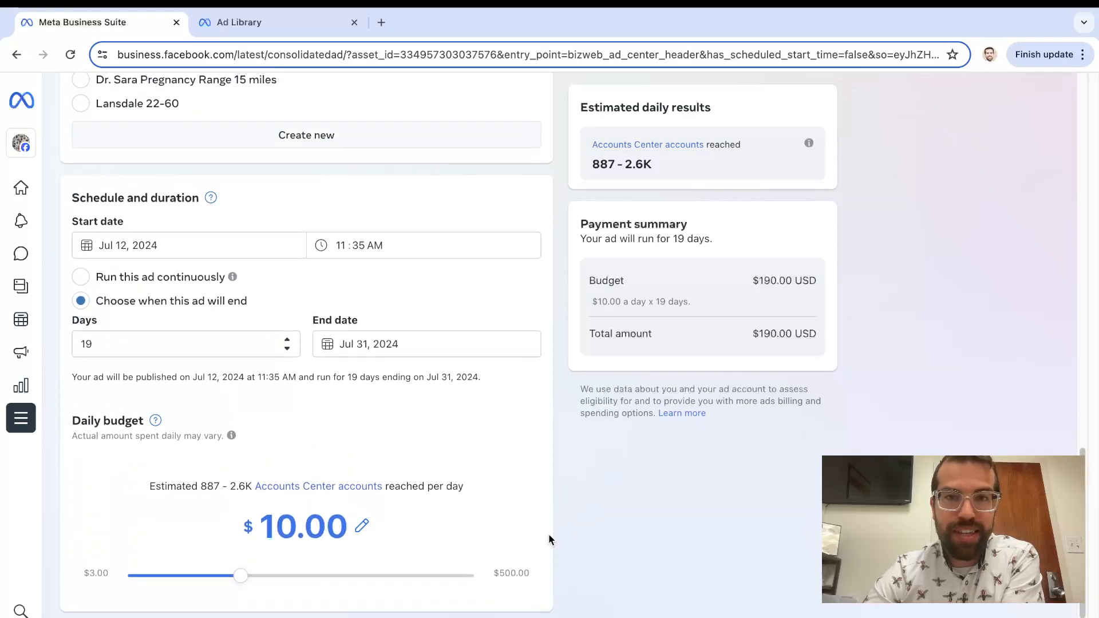
{"action": "scroll", "coordinate": [549, 536], "scroll_direction": "up", "scroll_amount": 15}
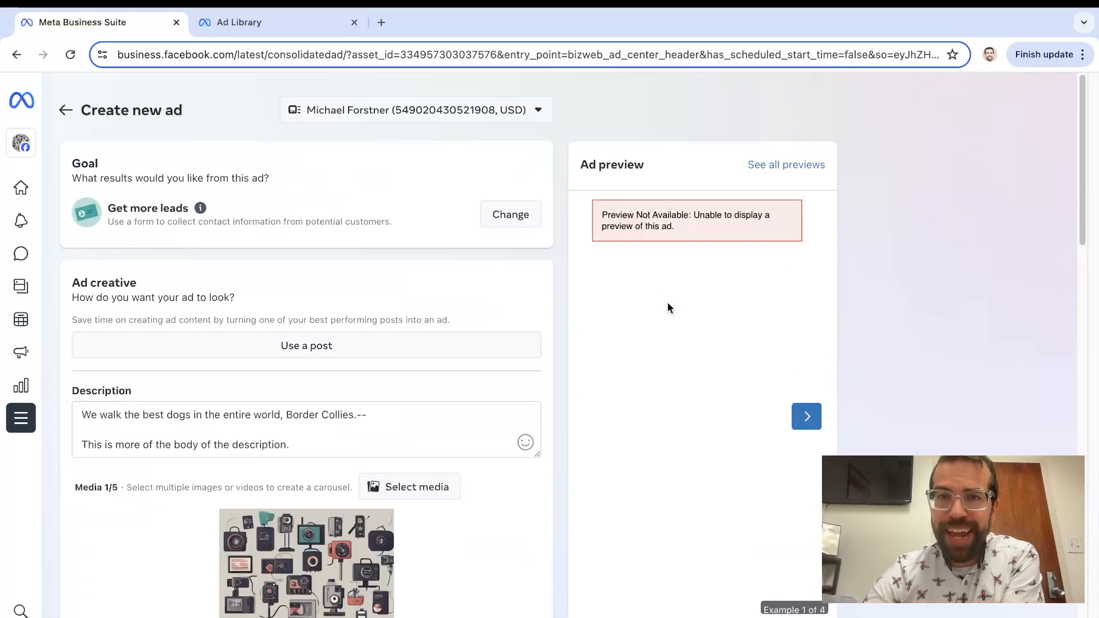
{"action": "scroll", "coordinate": [709, 452], "scroll_direction": "down", "scroll_amount": 3}
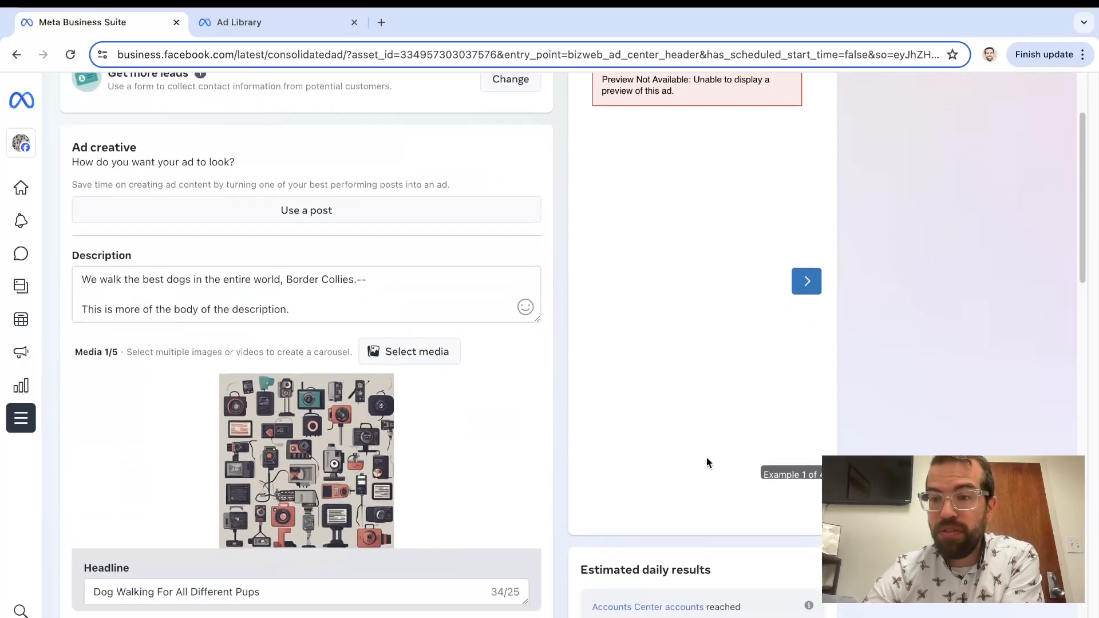
{"action": "scroll", "coordinate": [706, 458], "scroll_direction": "up", "scroll_amount": 1}
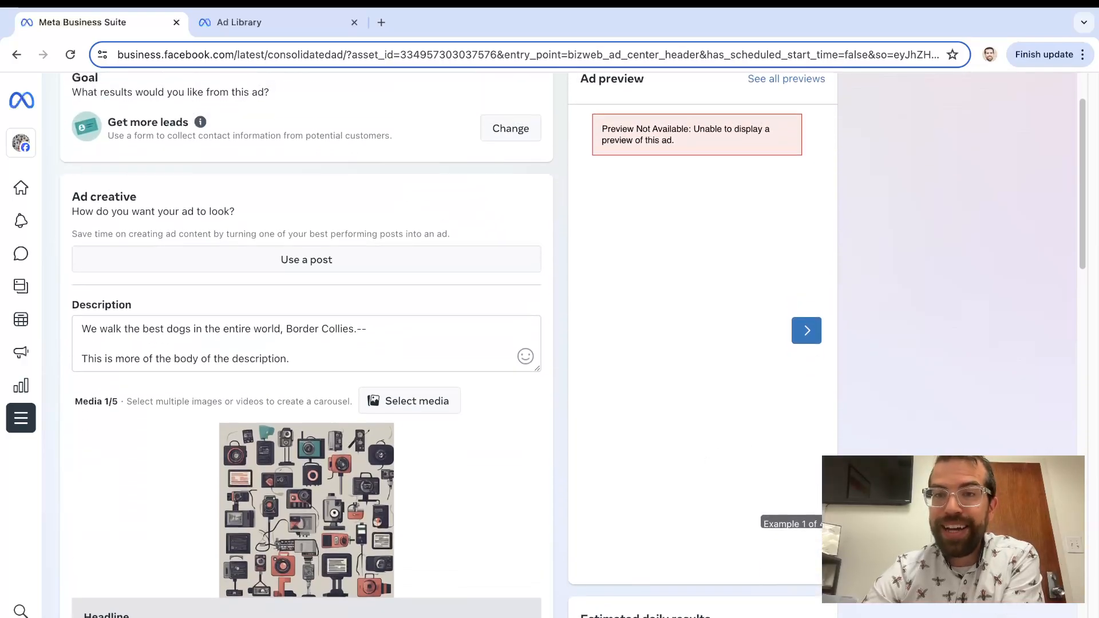
{"action": "scroll", "coordinate": [706, 400], "scroll_direction": "up", "scroll_amount": 2}
{"action": "left_click", "coordinate": [788, 166]}
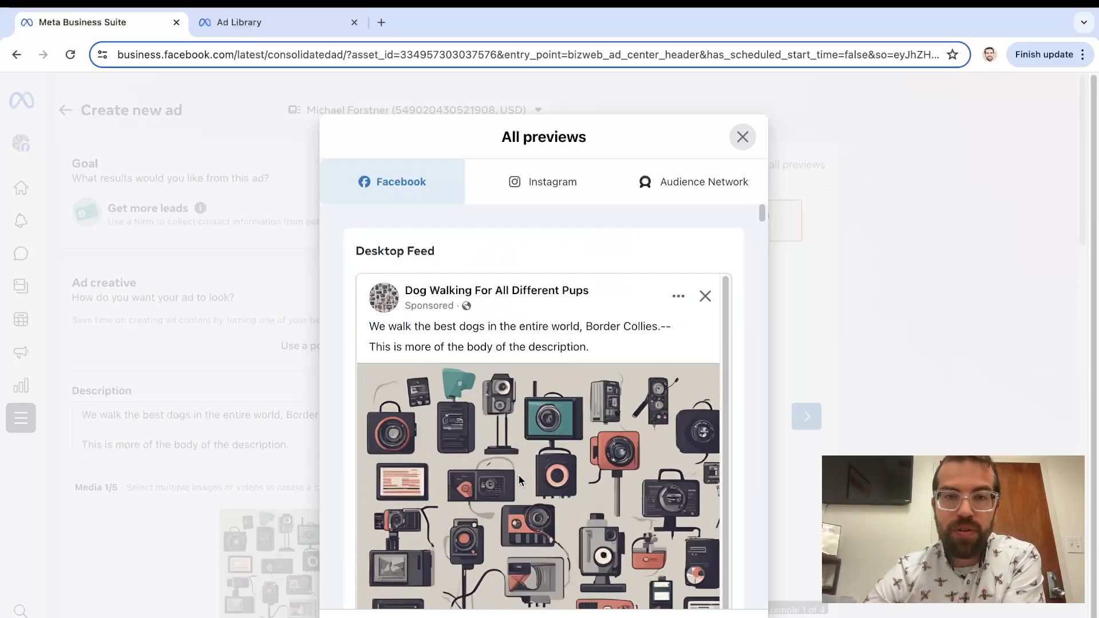
Examine the Facebook Desktop Feed and Mobile Feed previews of the ad, including their text, image and Sign up button
{"action": "scroll", "coordinate": [518, 475], "scroll_direction": "down", "scroll_amount": 3}
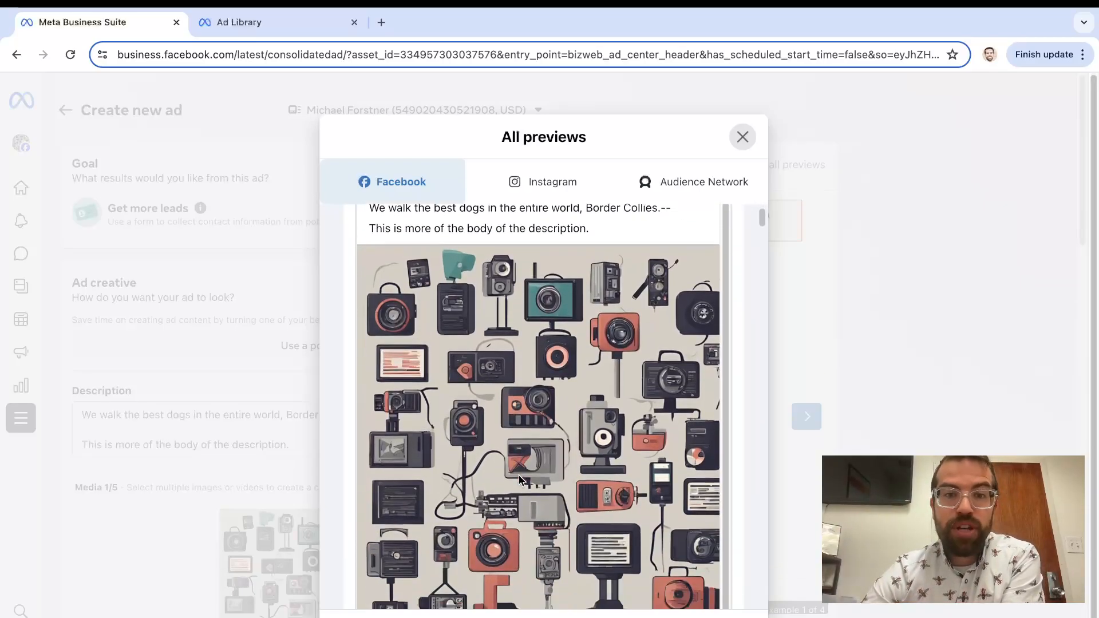
{"action": "scroll", "coordinate": [519, 475], "scroll_direction": "up", "scroll_amount": 1}
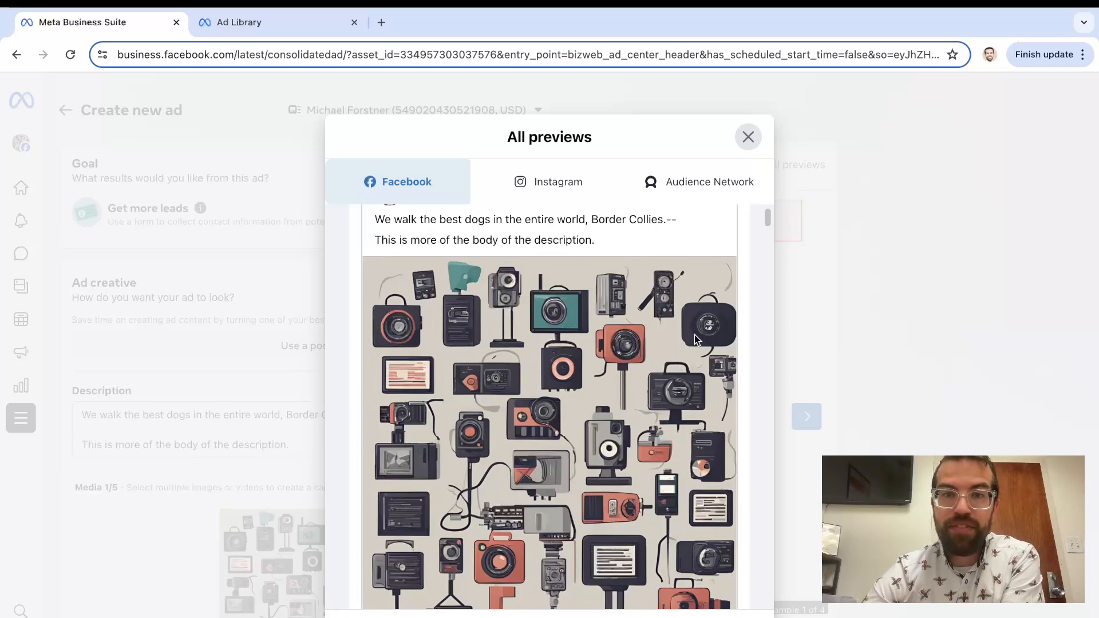
{"action": "scroll", "coordinate": [743, 264], "scroll_direction": "down", "scroll_amount": 10}
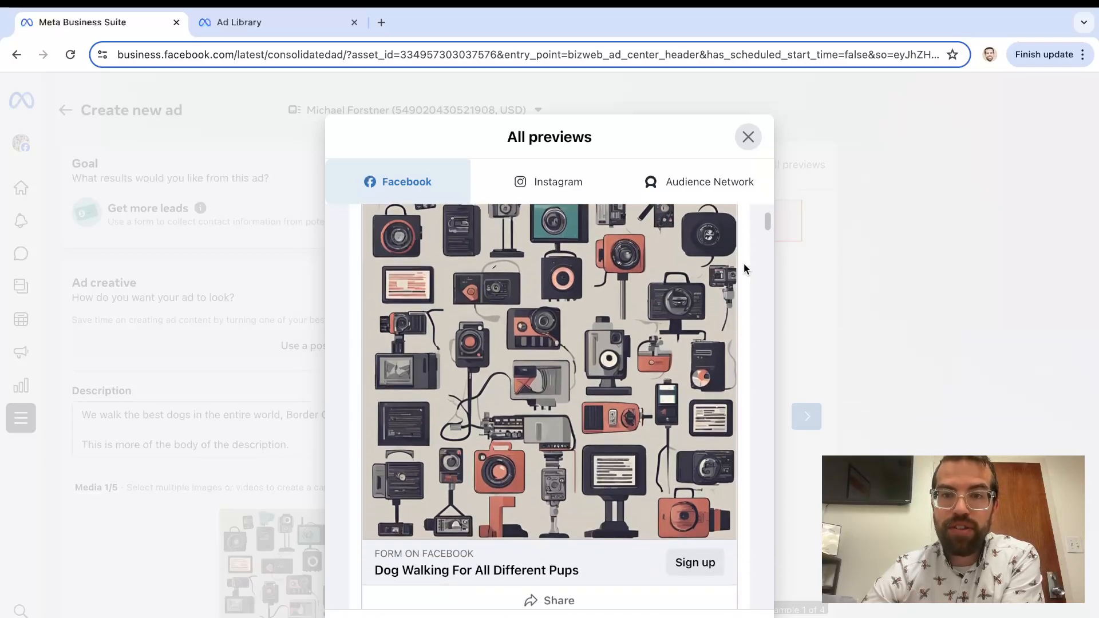
{"action": "scroll", "coordinate": [744, 263], "scroll_direction": "up", "scroll_amount": 1}
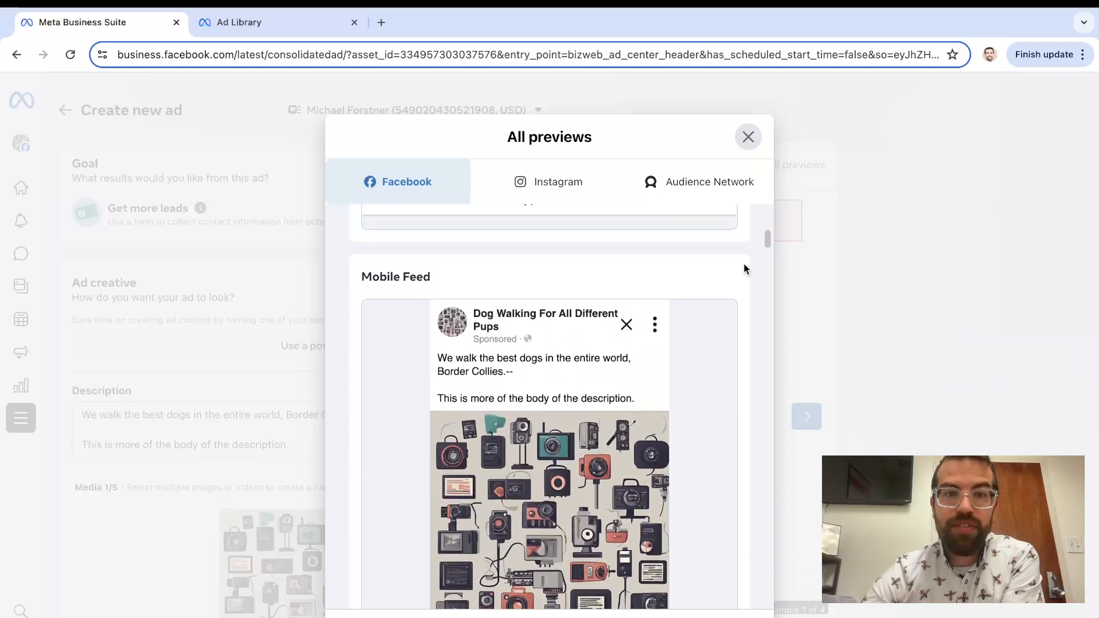
{"action": "scroll", "coordinate": [743, 263], "scroll_direction": "down", "scroll_amount": 2}
{"action": "scroll", "coordinate": [744, 264], "scroll_direction": "down", "scroll_amount": 1}
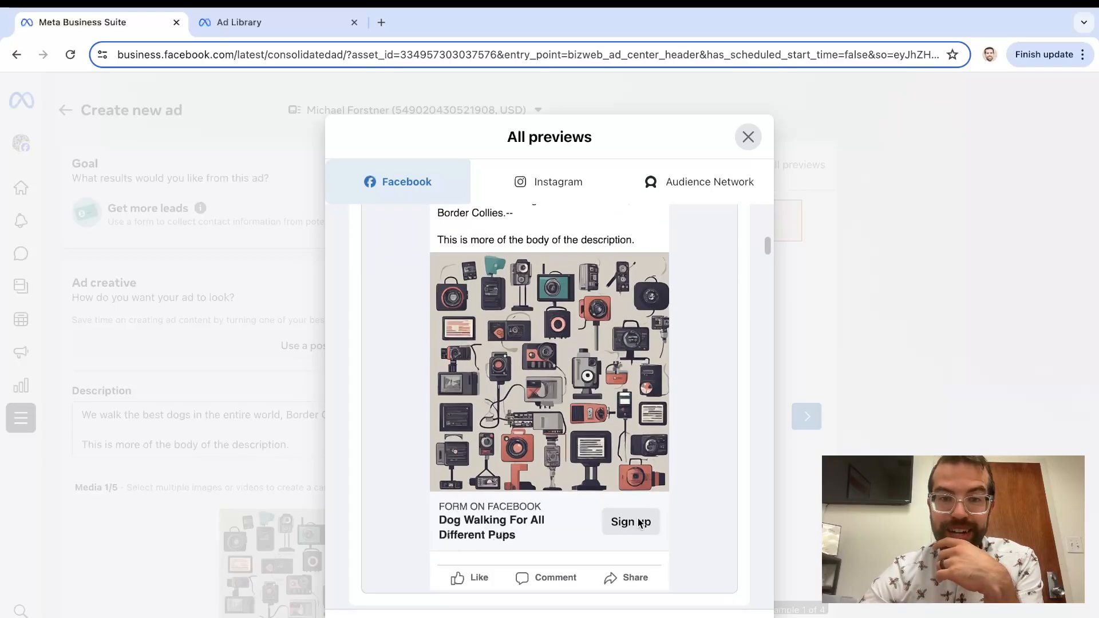
Check the Facebook in-stream video previews of the ad for desktop, mobile and fullscreen mobile
{"action": "scroll", "coordinate": [746, 356], "scroll_direction": "down", "scroll_amount": 6}
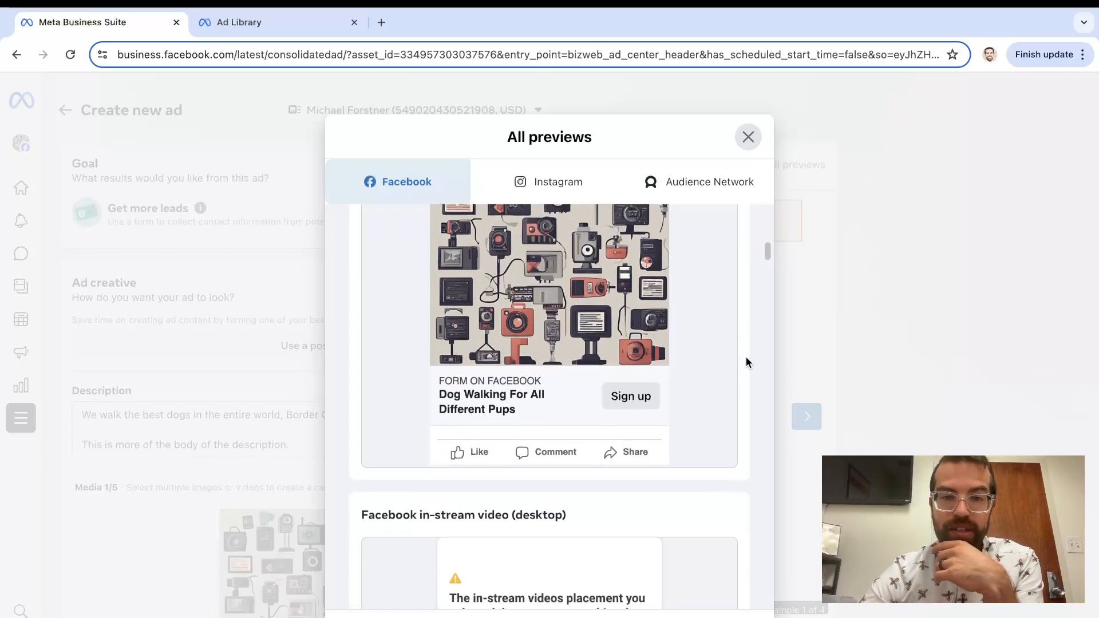
{"action": "scroll", "coordinate": [746, 363], "scroll_direction": "down", "scroll_amount": 1}
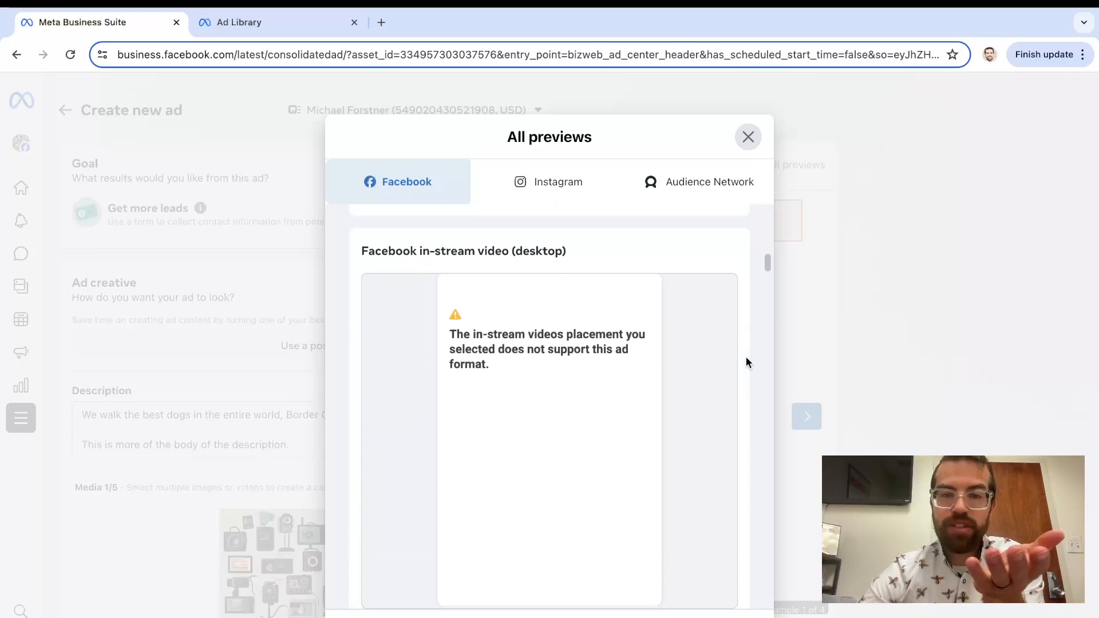
{"action": "scroll", "coordinate": [746, 363], "scroll_direction": "down", "scroll_amount": 1}
{"action": "scroll", "coordinate": [746, 362], "scroll_direction": "down", "scroll_amount": 6}
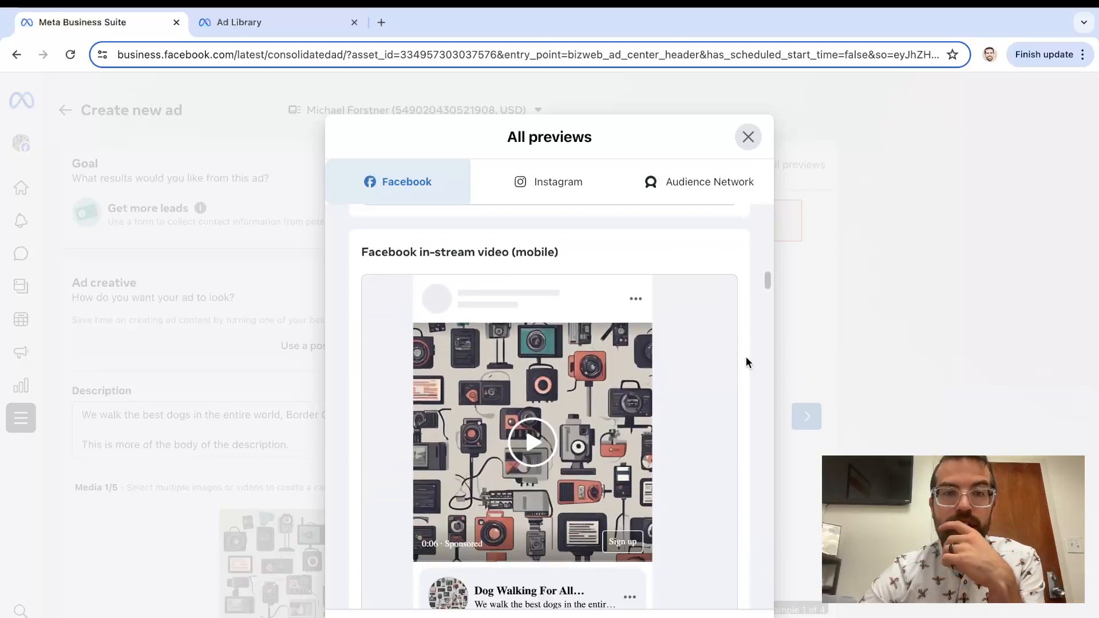
{"action": "scroll", "coordinate": [747, 362], "scroll_direction": "down", "scroll_amount": 1}
{"action": "scroll", "coordinate": [746, 362], "scroll_direction": "up", "scroll_amount": 1}
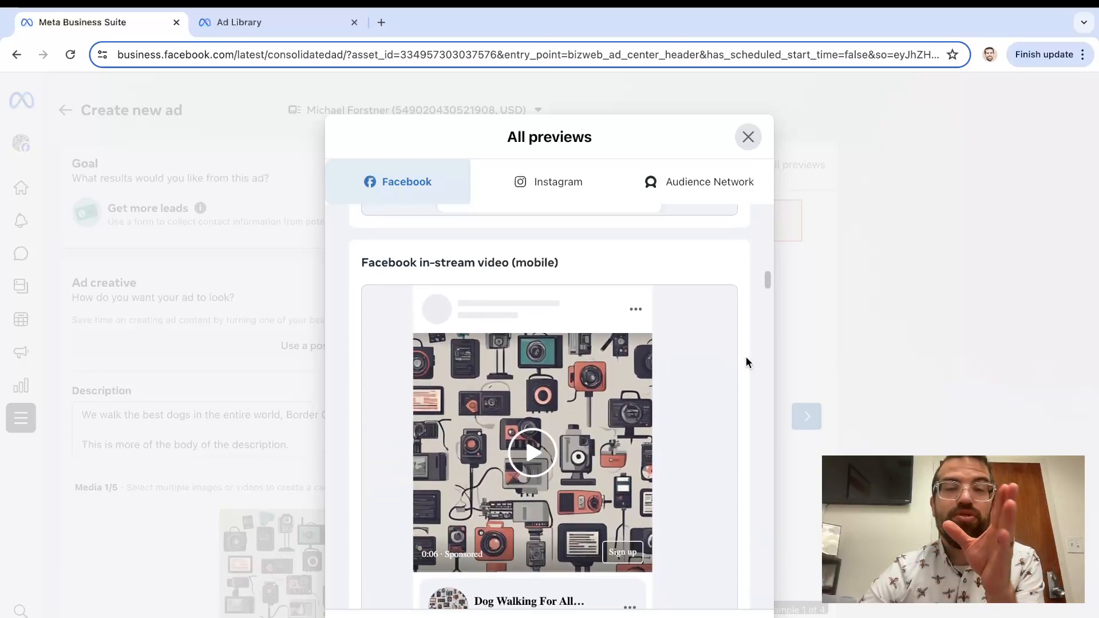
{"action": "scroll", "coordinate": [746, 362], "scroll_direction": "down", "scroll_amount": 7}
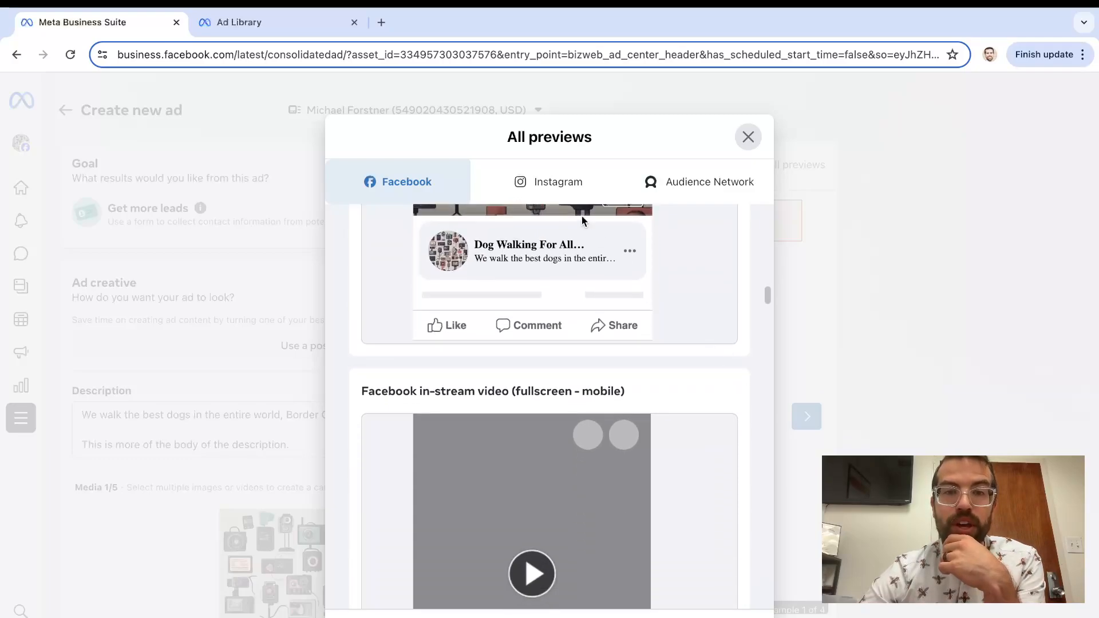
Examine the ad's Instagram previews from the Explore feed to Stories and close the previews window
{"action": "left_click", "coordinate": [554, 181]}
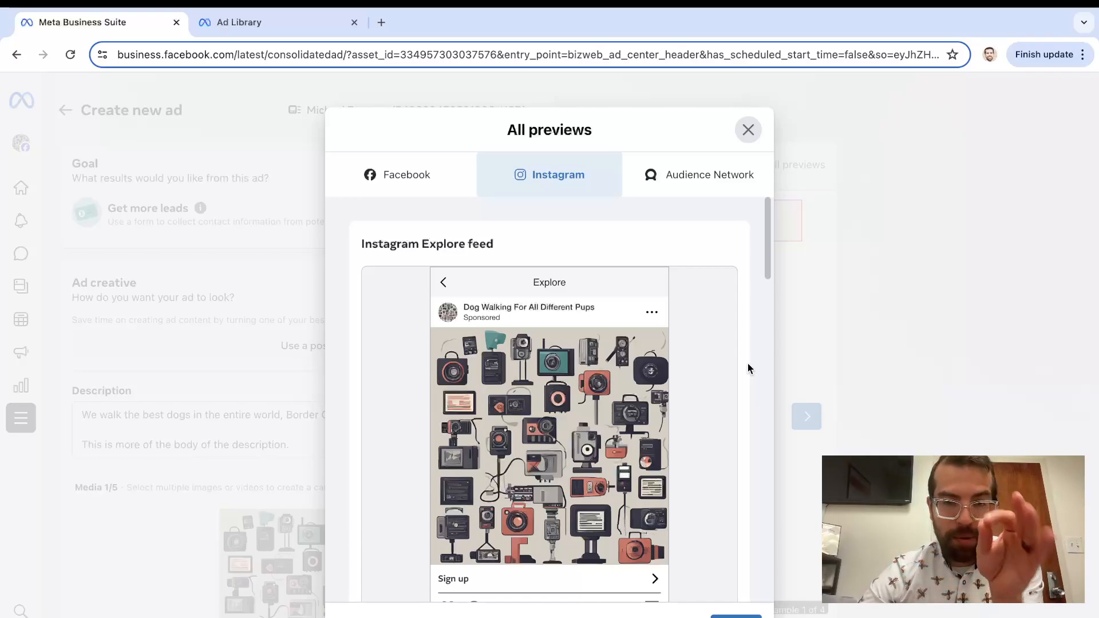
{"action": "scroll", "coordinate": [748, 367], "scroll_direction": "down", "scroll_amount": 10}
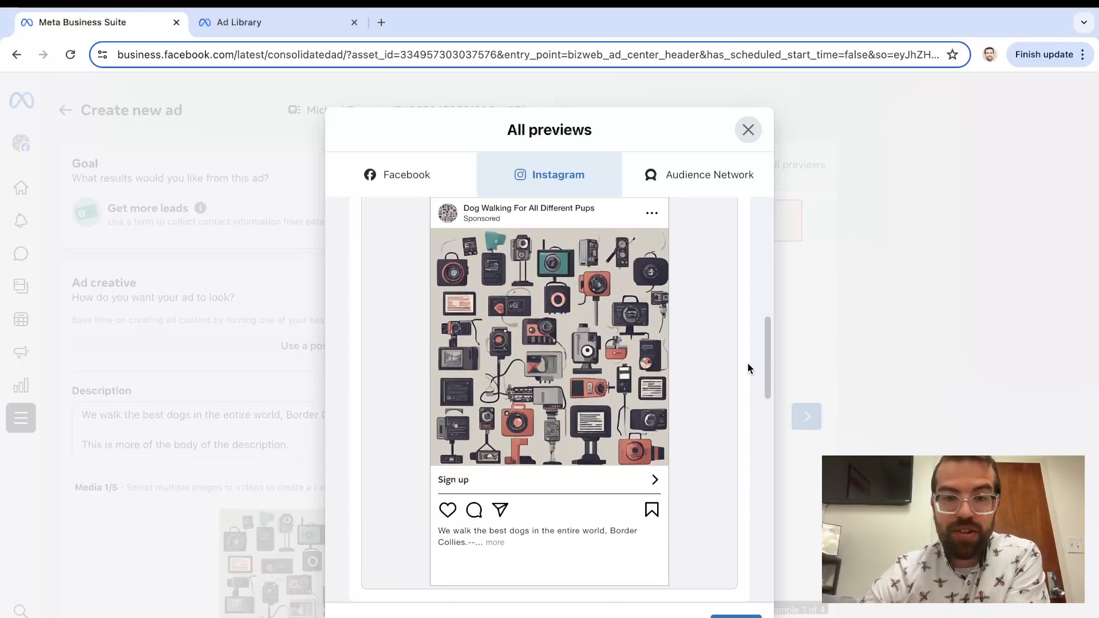
{"action": "scroll", "coordinate": [748, 368], "scroll_direction": "down", "scroll_amount": 4}
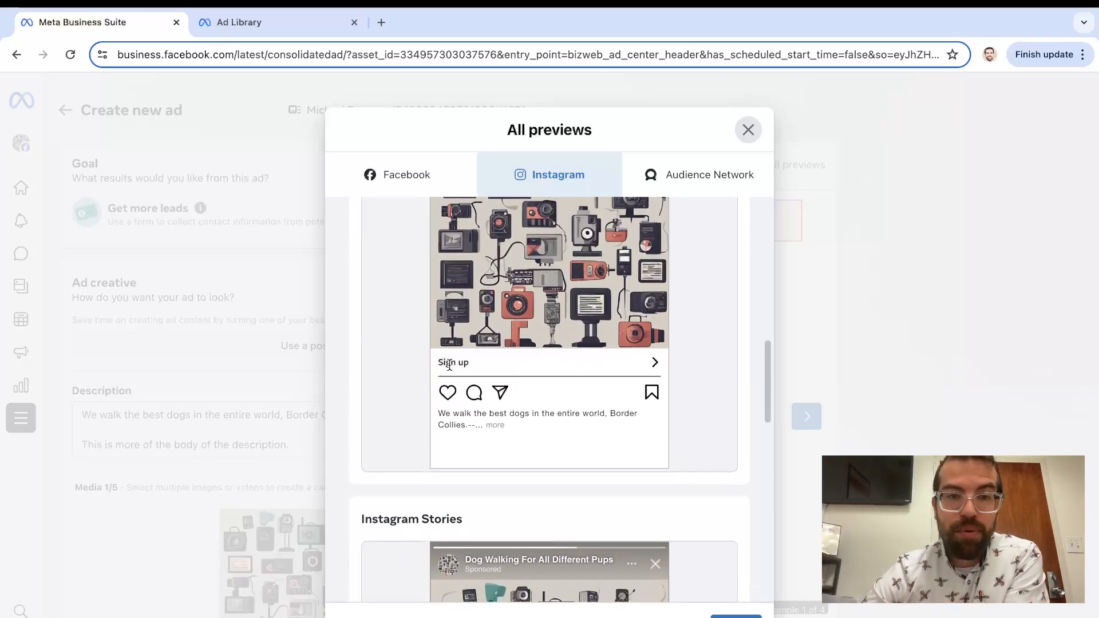
{"action": "scroll", "coordinate": [743, 342], "scroll_direction": "down", "scroll_amount": 4}
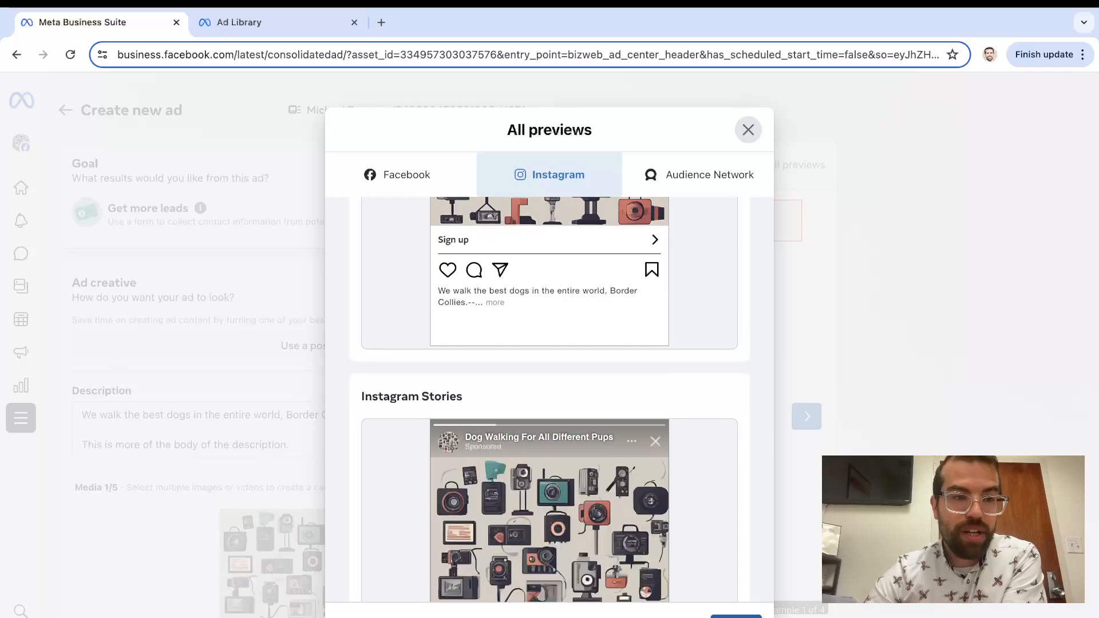
{"action": "left_click", "coordinate": [800, 389]}
Review the ad's description, media, headline, button label, contact form and Advantage+ creative sections beside the payment summary
{"action": "scroll", "coordinate": [315, 399], "scroll_direction": "down", "scroll_amount": 2}
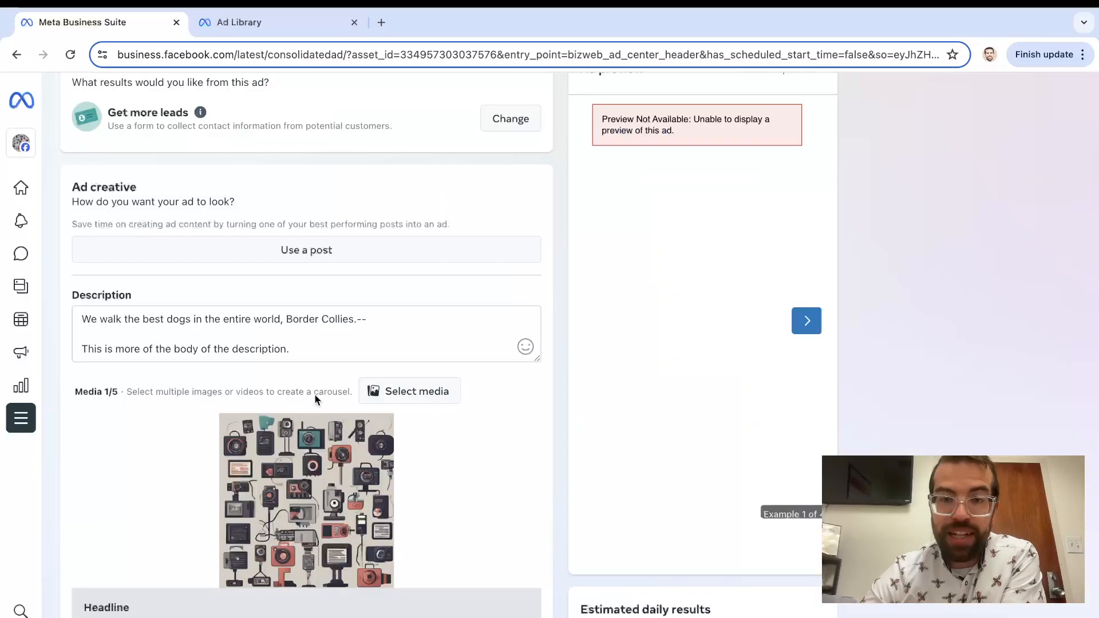
{"action": "scroll", "coordinate": [316, 399], "scroll_direction": "down", "scroll_amount": 6}
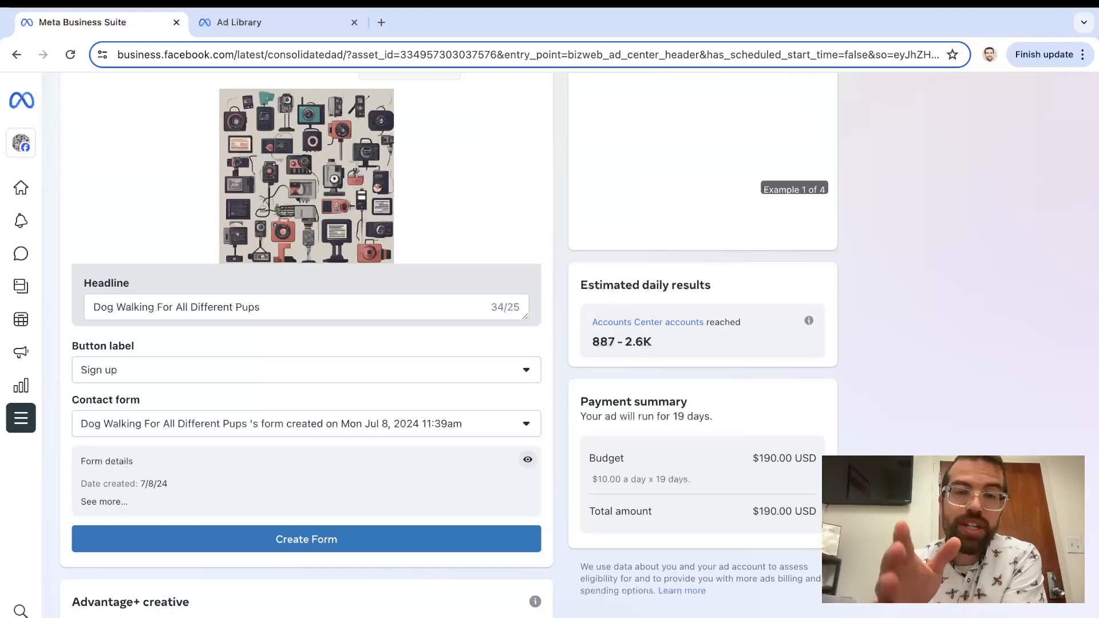
{"action": "scroll", "coordinate": [378, 94], "scroll_direction": "down", "scroll_amount": 4}
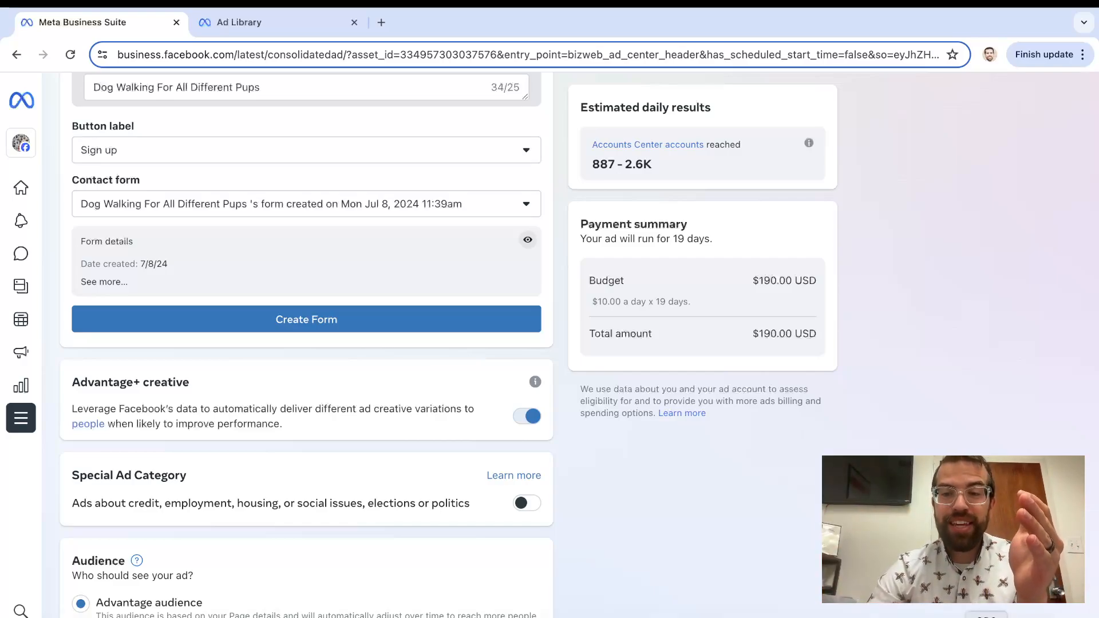
Switch to OBS Studio and make Scene 3 the live program scene
{"action": "key", "text": "ctrl+Left"}
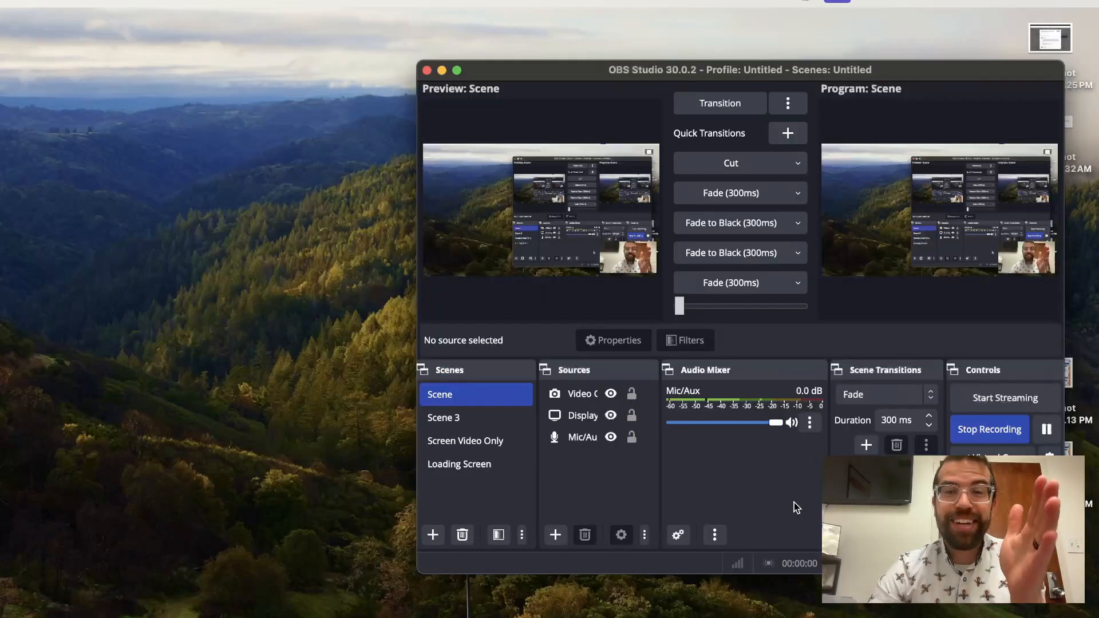
{"action": "left_click", "coordinate": [456, 419]}
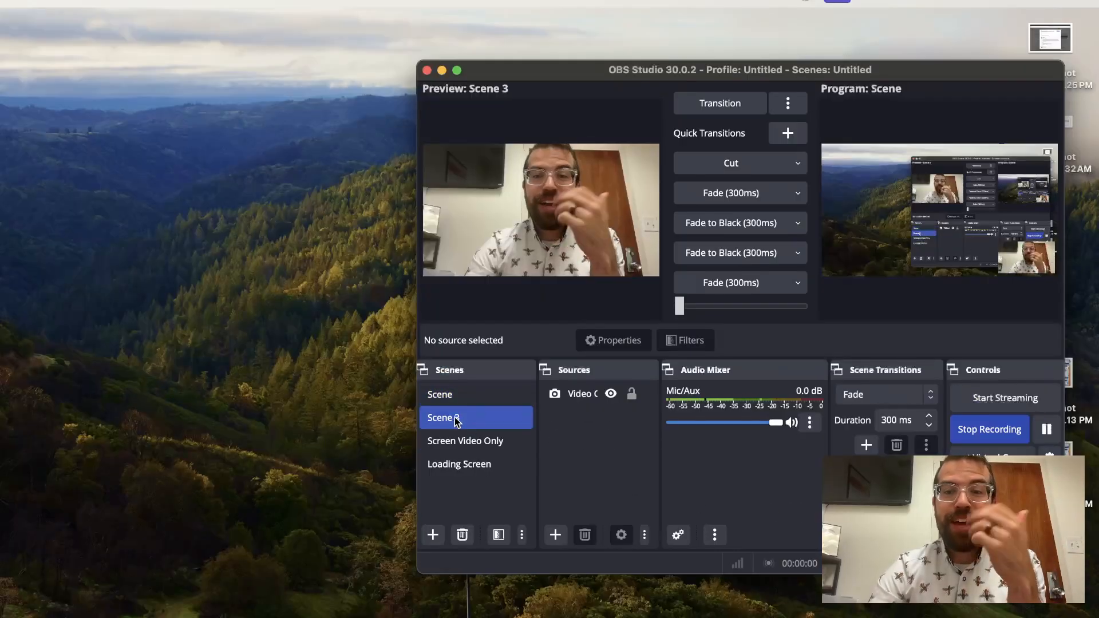
{"action": "double_click", "coordinate": [457, 421]}
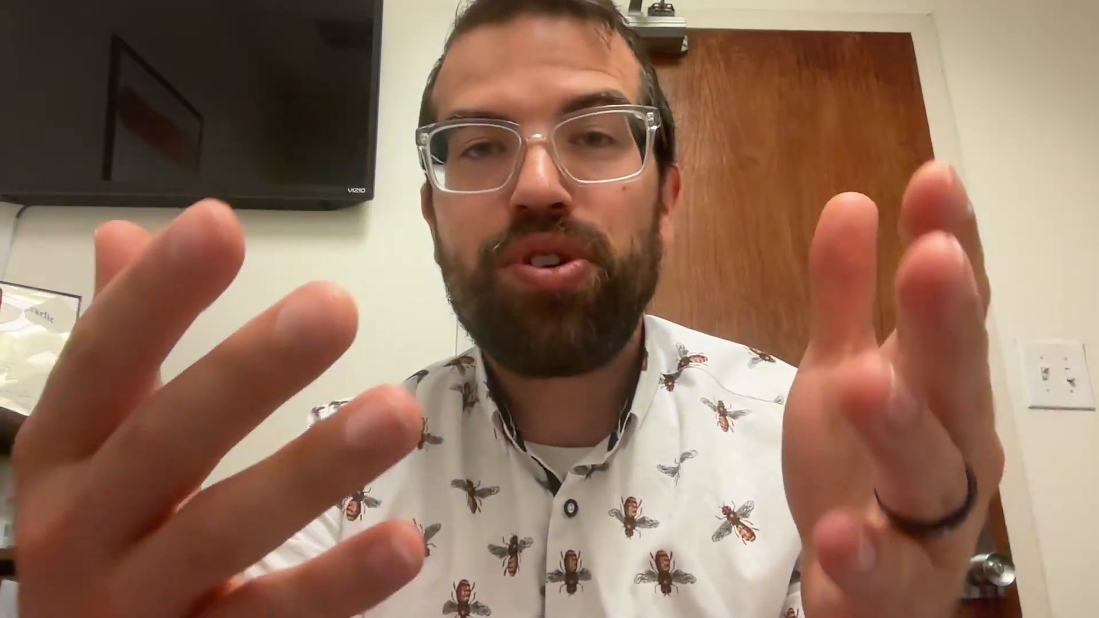